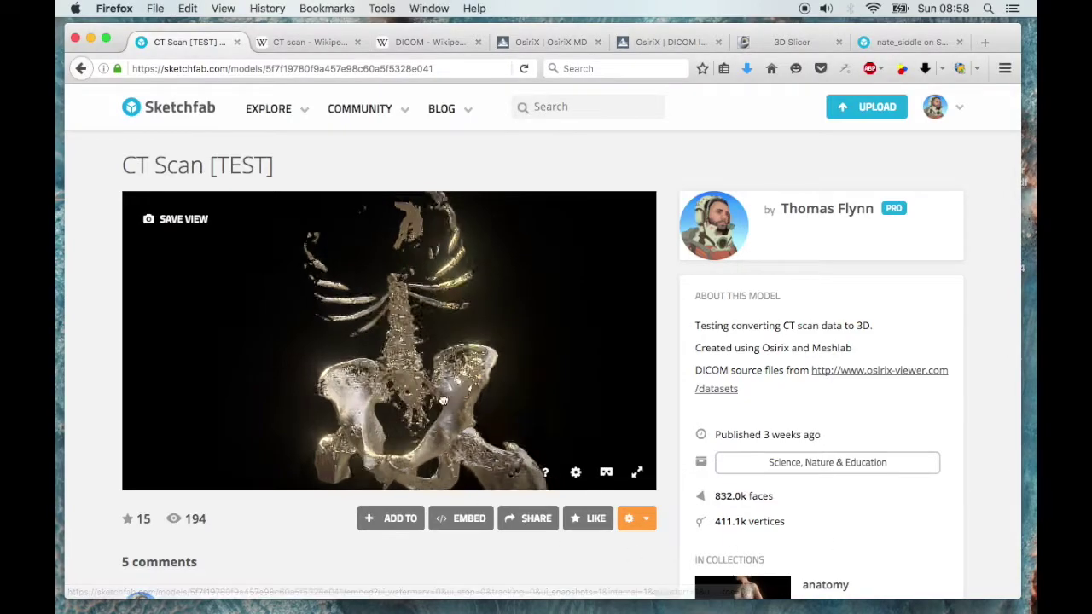
# Step: Go to the CT scan article and scroll down to its images
pyautogui.moveTo(442, 400)
pyautogui.mouseDown()
pyautogui.moveTo(536, 395)
pyautogui.moveTo(444, 388)
pyautogui.moveTo(567, 367)
pyautogui.moveTo(555, 356)
pyautogui.moveTo(411, 366)
pyautogui.moveTo(614, 365)
pyautogui.moveTo(463, 365)
pyautogui.moveTo(531, 356)
pyautogui.moveTo(478, 349)
pyautogui.moveTo(348, 356)
pyautogui.moveTo(410, 357)
pyautogui.moveTo(546, 282)
pyautogui.moveTo(531, 239)
pyautogui.moveTo(453, 357)
pyautogui.moveTo(362, 375)
pyautogui.moveTo(380, 356)
pyautogui.moveTo(409, 375)
pyautogui.moveTo(470, 320)
pyautogui.moveTo(235, 356)
pyautogui.moveTo(520, 353)
pyautogui.moveTo(285, 324)
pyautogui.moveTo(451, 329)
pyautogui.moveTo(431, 315)
pyautogui.mouseUp()
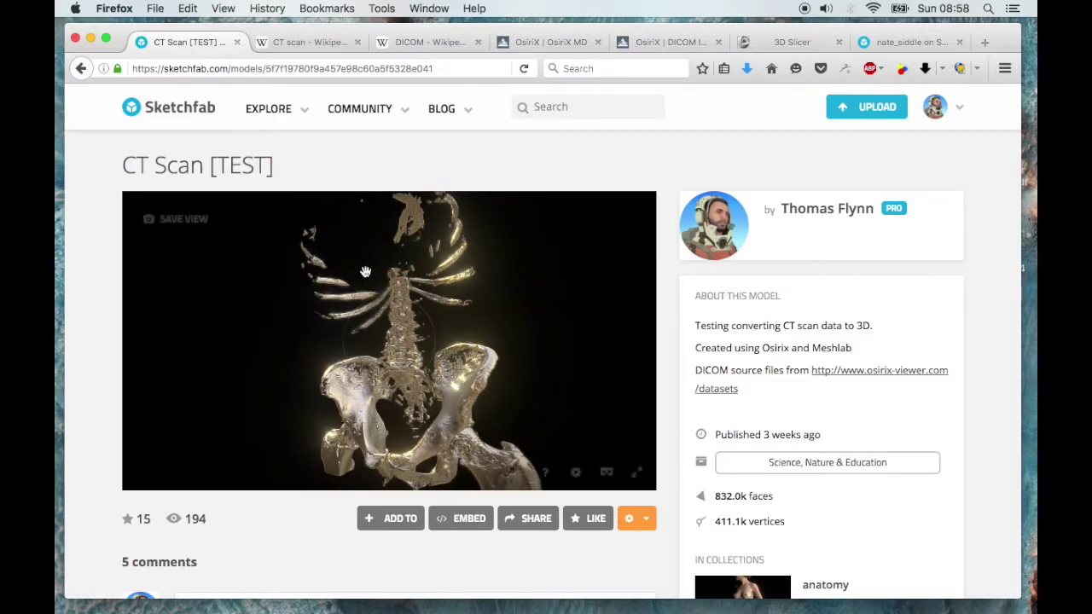
pyautogui.click(308, 37)
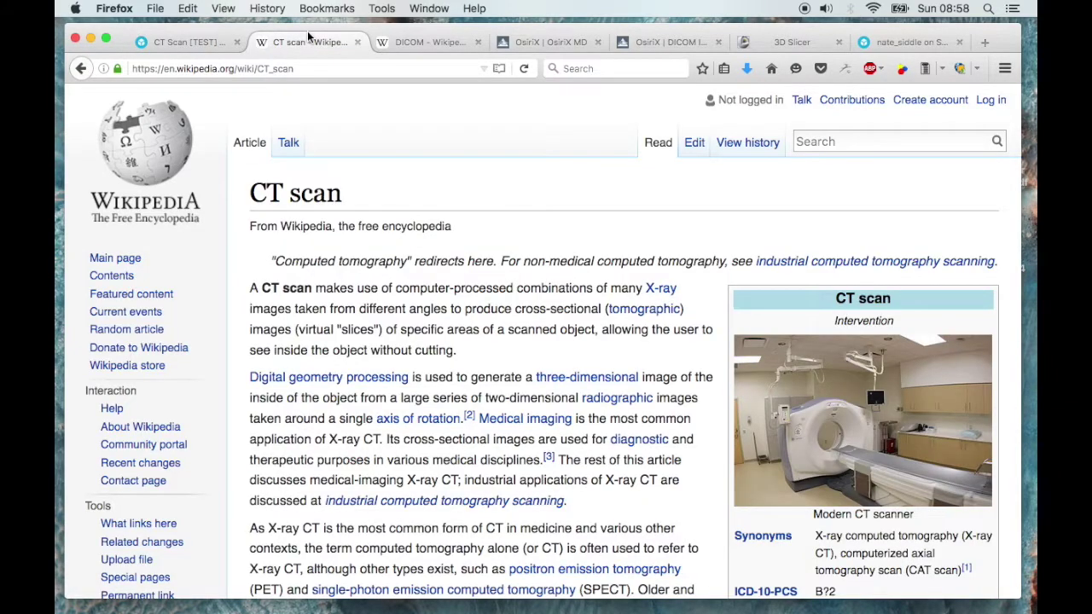
pyautogui.scroll(-2, 420, 192)
pyautogui.scroll(-1, 420, 197)
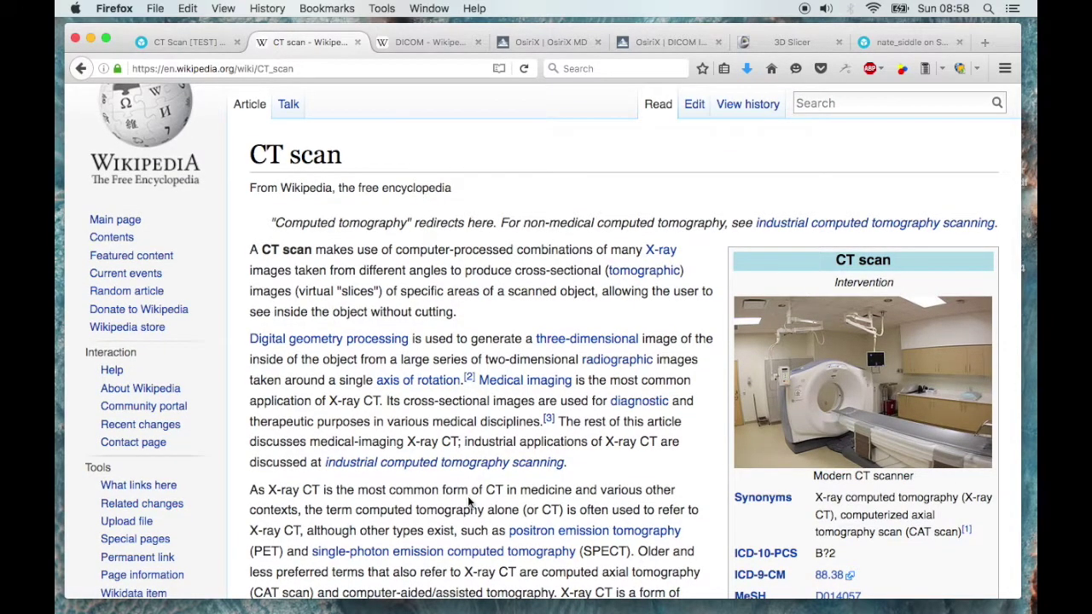
pyautogui.scroll(-15, 467, 496)
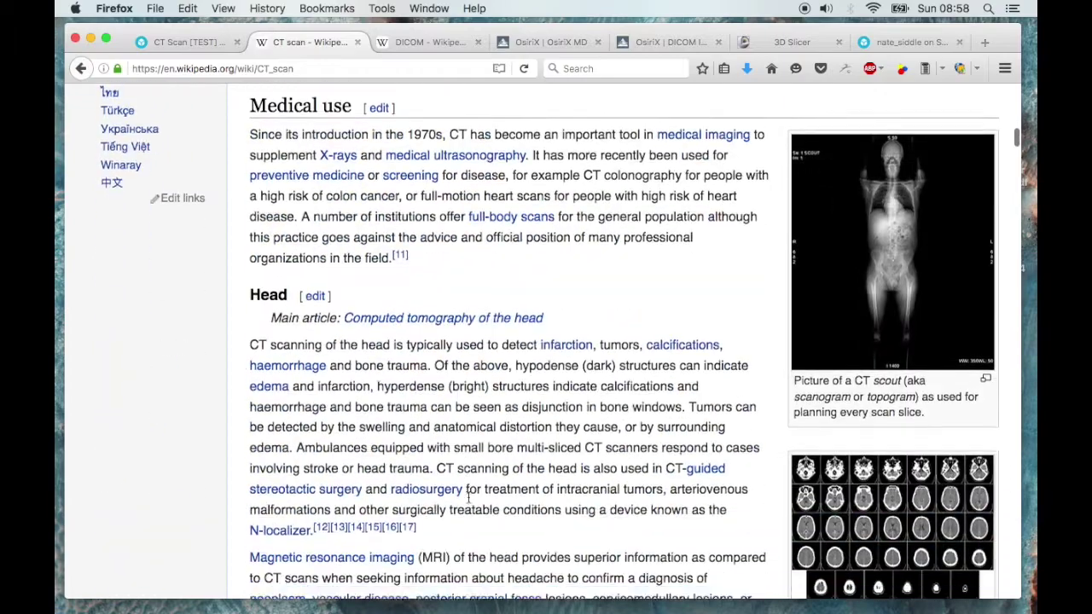
pyautogui.scroll(-10, 467, 496)
# Step: View the enlarged brain CT slice, then the 3D bone reconstruction image, and close the viewer
pyautogui.click(870, 208)
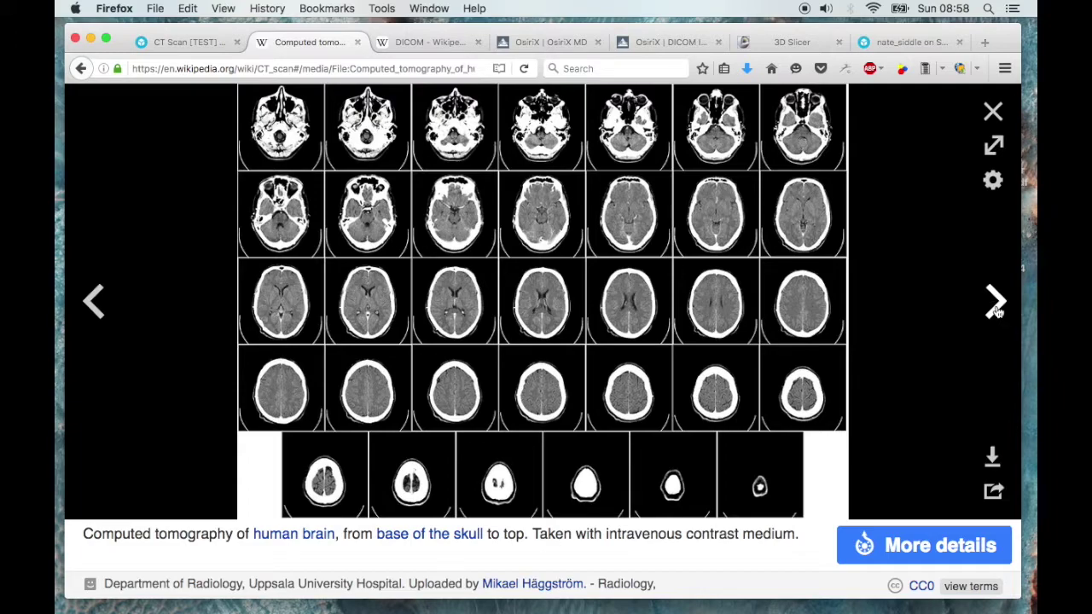
pyautogui.click(995, 301)
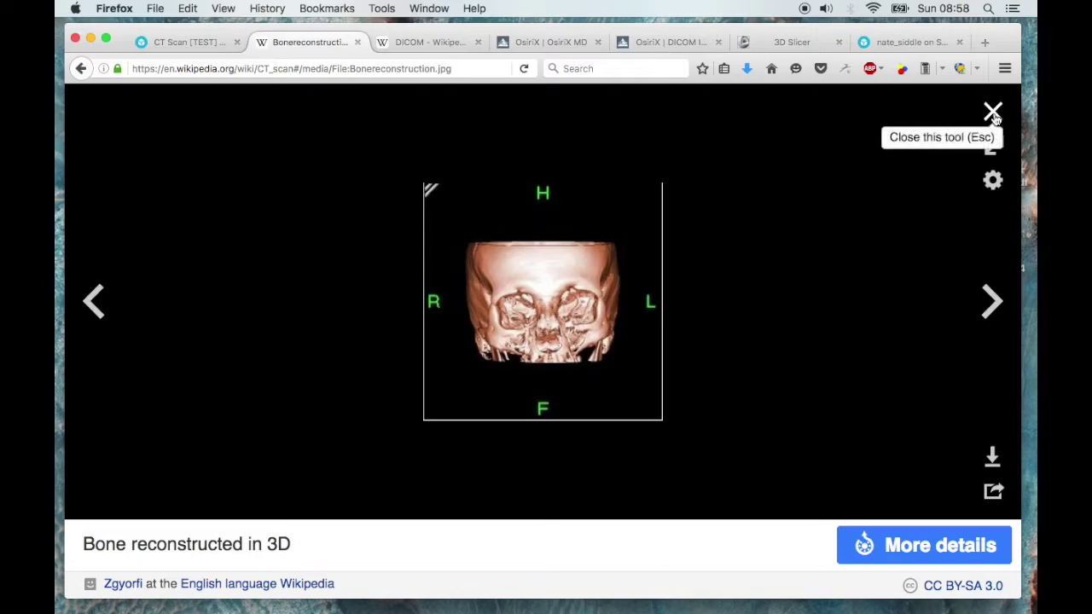
pyautogui.click(993, 114)
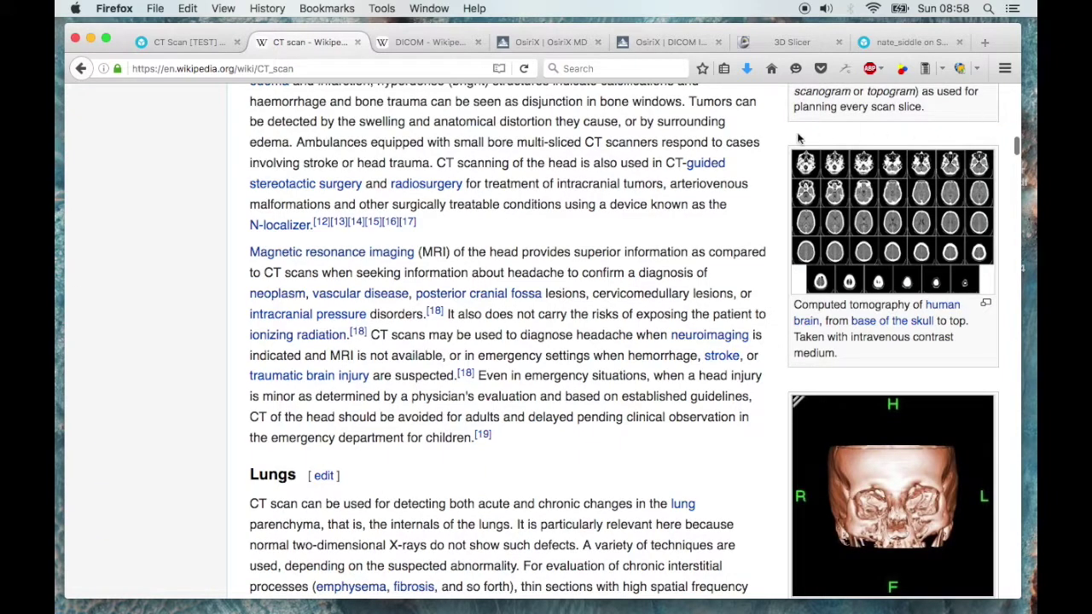
# Step: Go to the DICOM article and briefly highlight its DICOM heading
pyautogui.click(442, 42)
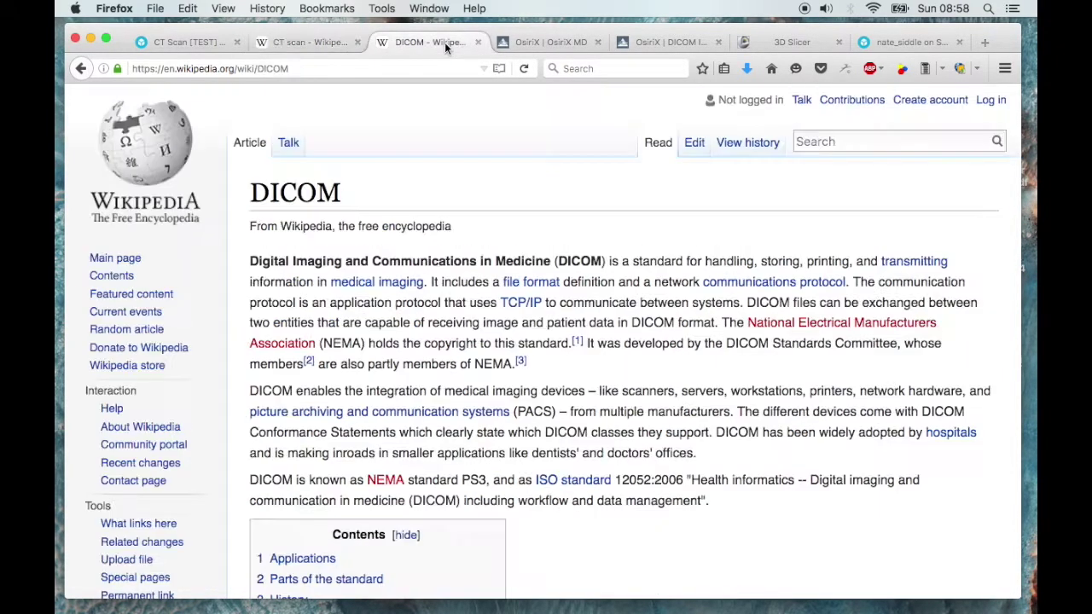
pyautogui.doubleClick(286, 192)
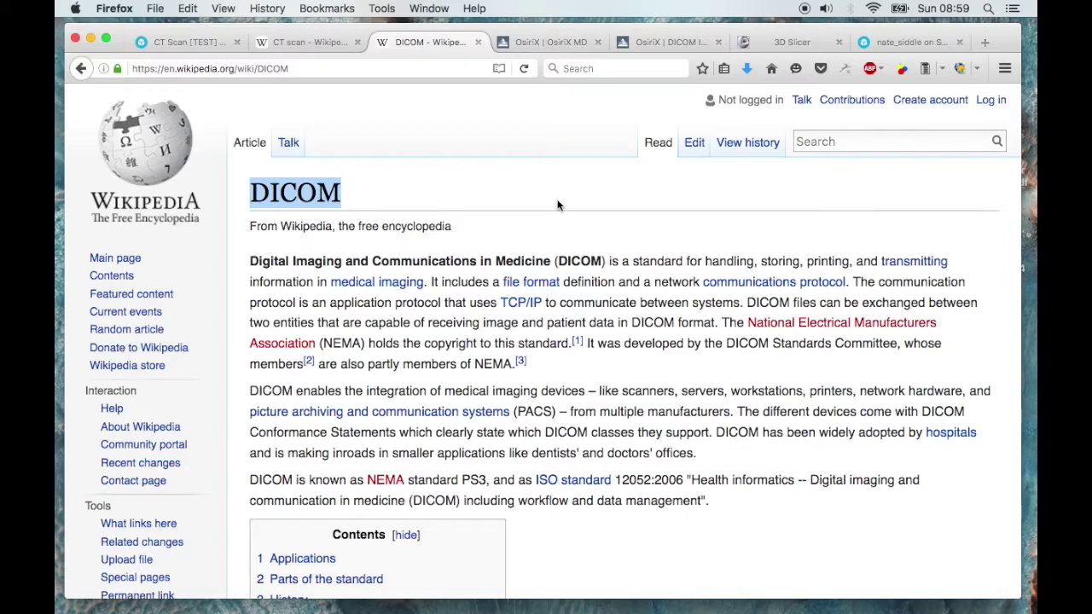
pyautogui.click(503, 179)
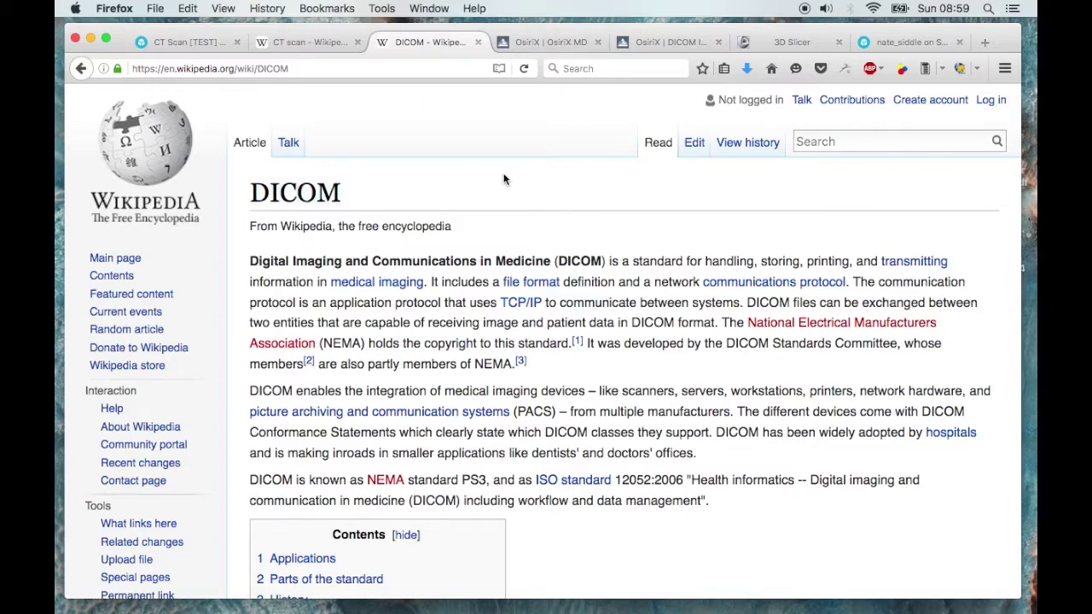
pyautogui.click(298, 41)
pyautogui.click(427, 42)
# Step: Browse the OsiriX MD product page
pyautogui.click(542, 44)
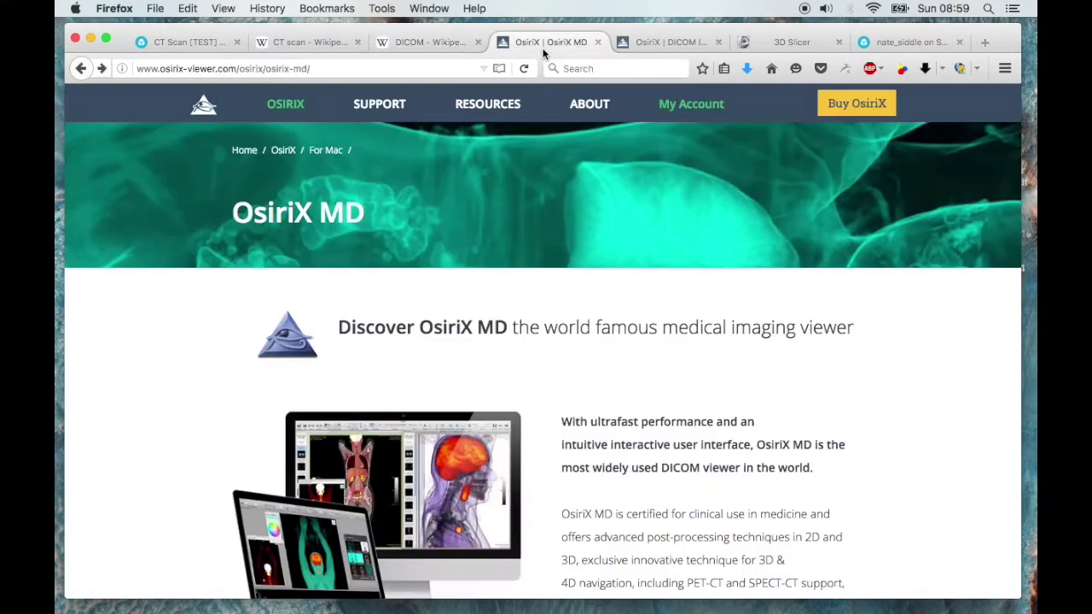
pyautogui.scroll(-3, 710, 372)
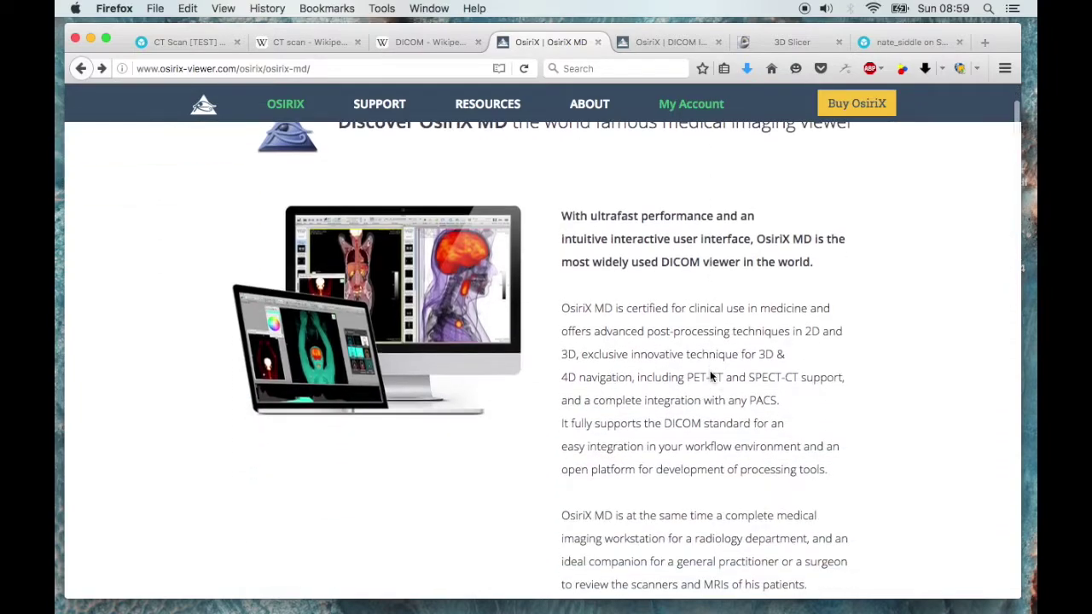
pyautogui.scroll(3, 710, 372)
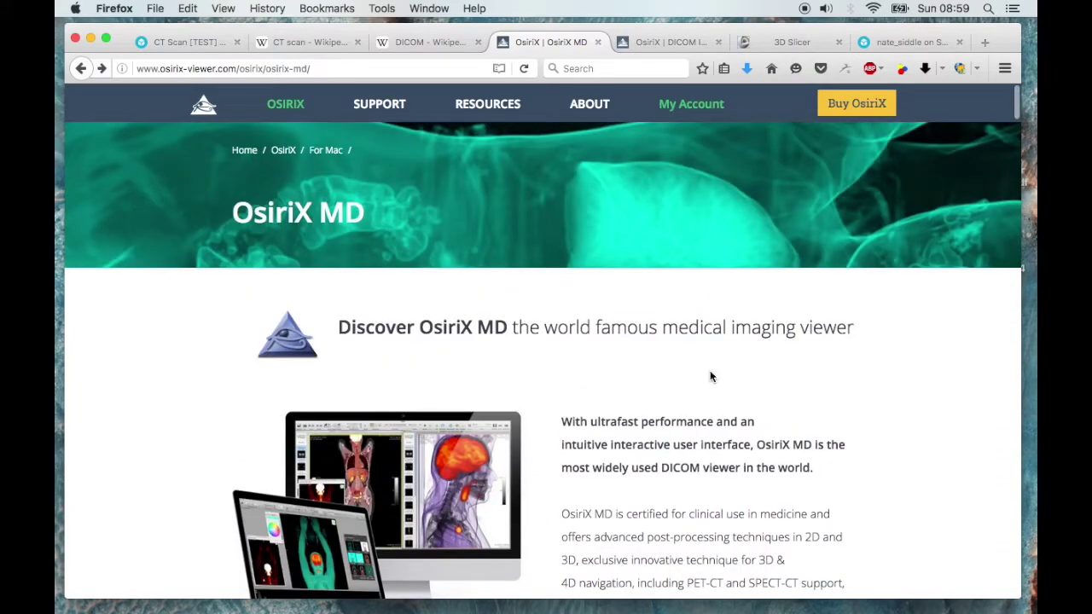
pyautogui.scroll(-3, 709, 373)
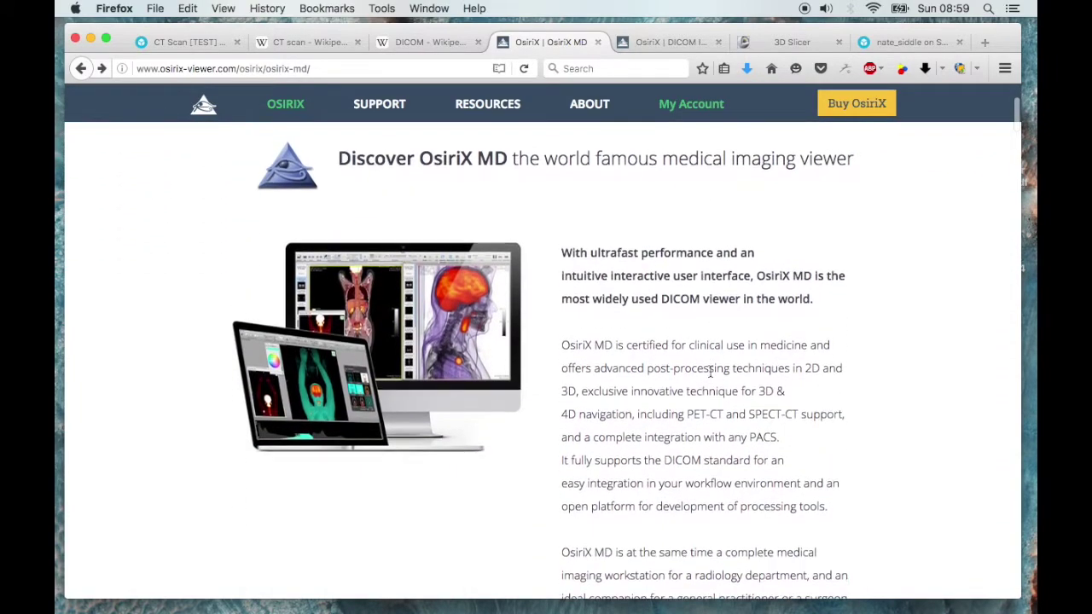
pyautogui.scroll(3, 709, 371)
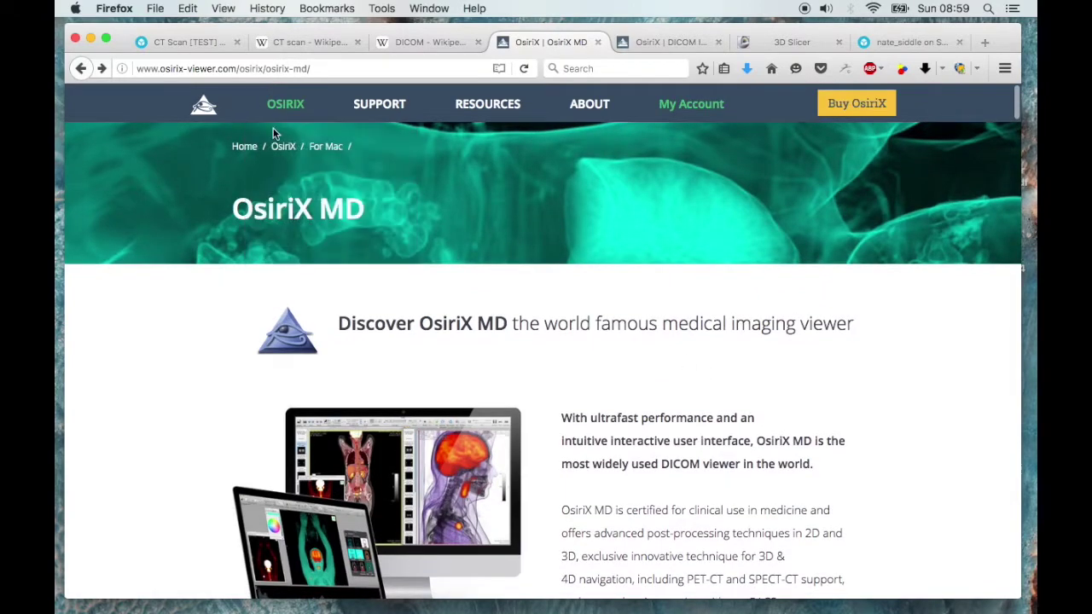
pyautogui.moveTo(298, 109)
pyautogui.scroll(-3, 560, 335)
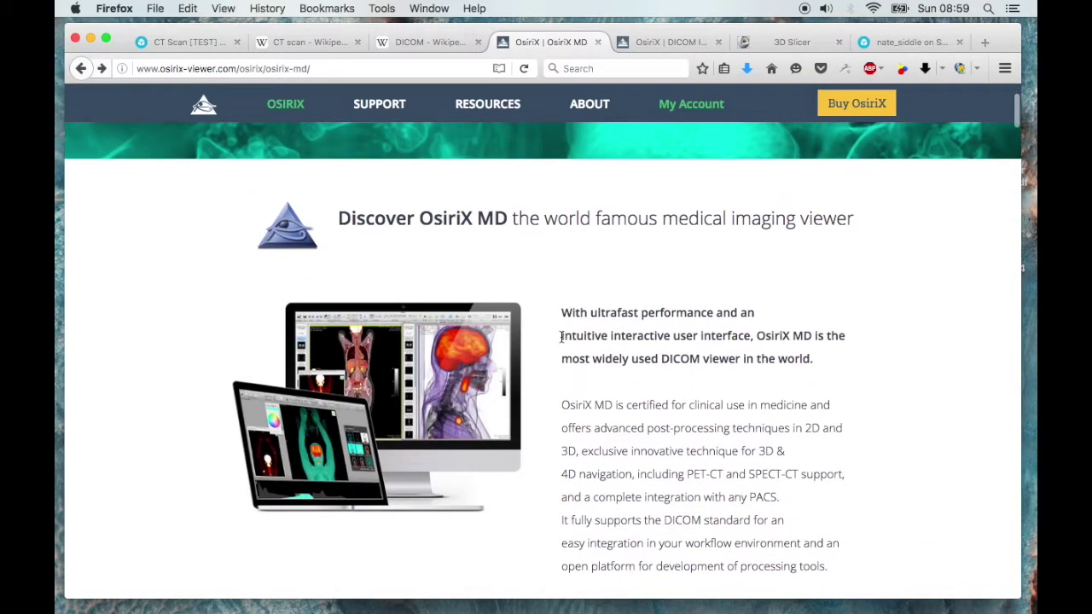
pyautogui.scroll(3, 560, 335)
pyautogui.scroll(-10, 560, 335)
pyautogui.scroll(10, 560, 336)
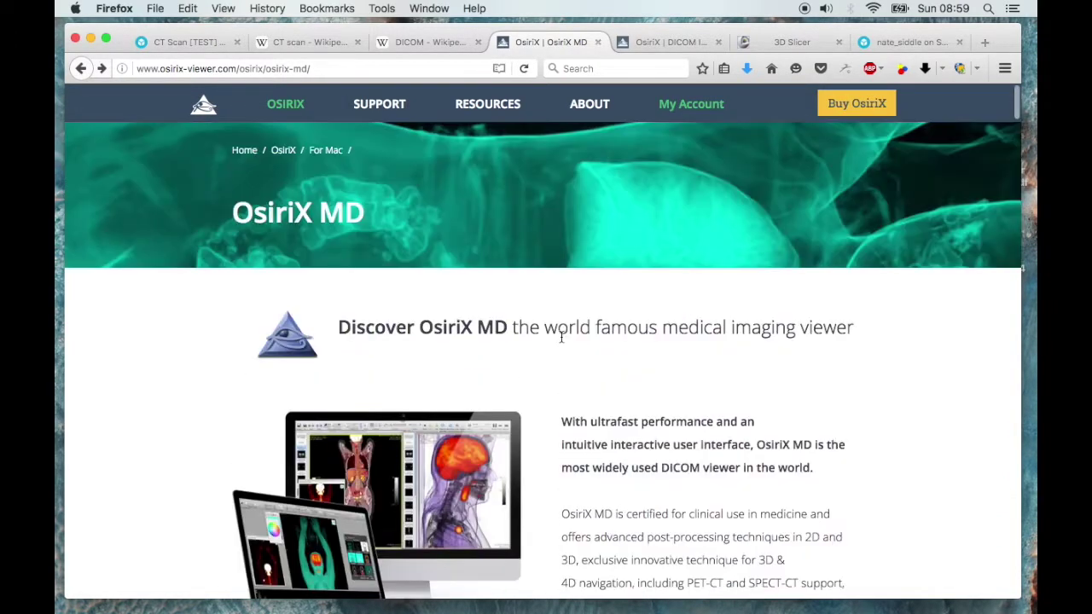
pyautogui.scroll(-20, 702, 392)
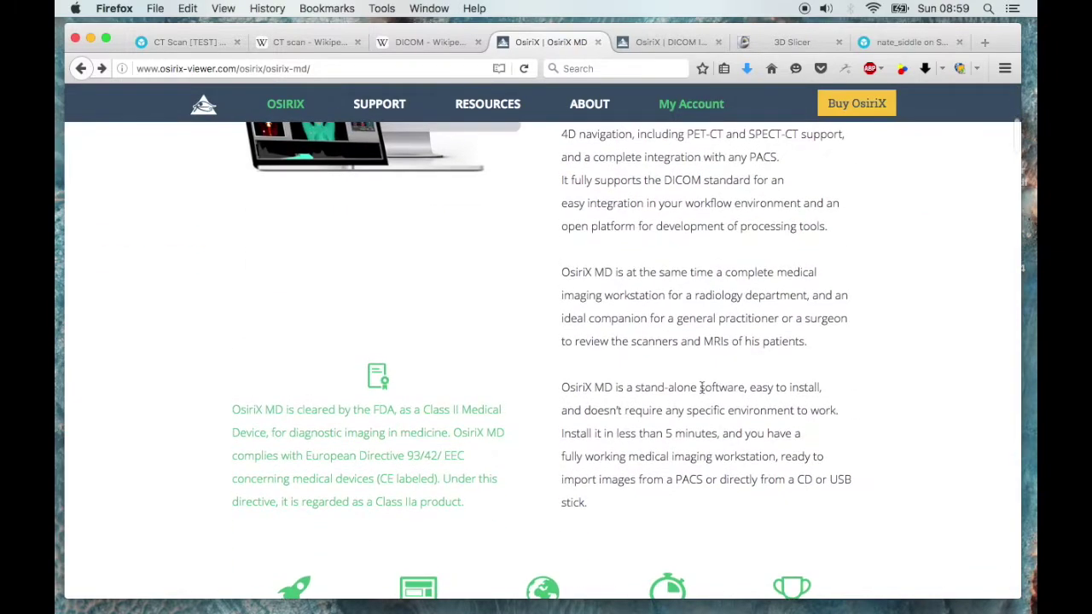
pyautogui.scroll(-2, 702, 392)
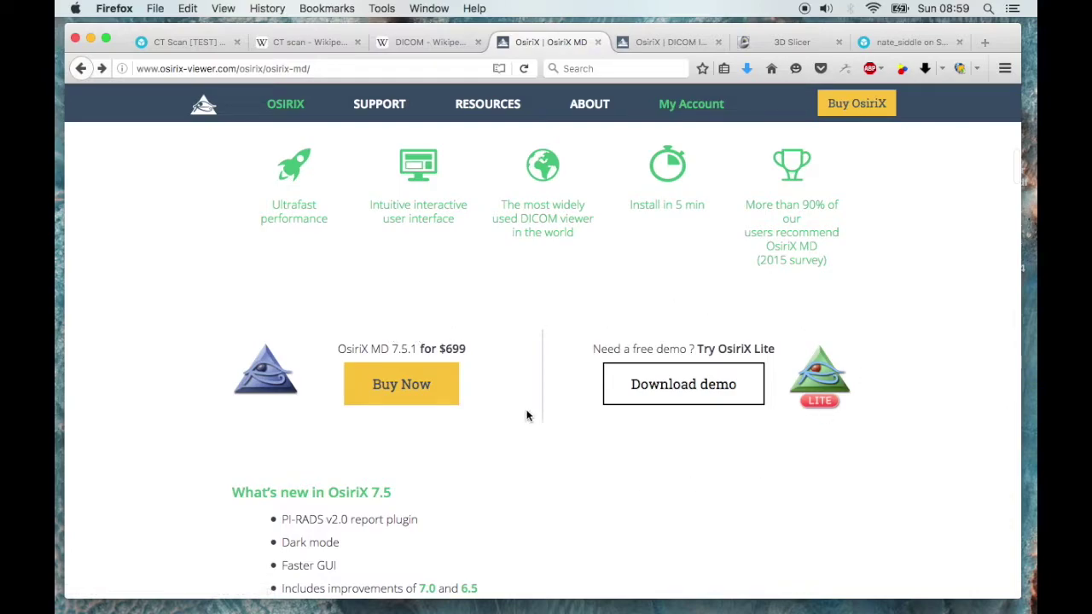
# Step: Go to the free OsiriX Lite demo download page and launch OsiriX Lite
pyautogui.click(699, 389)
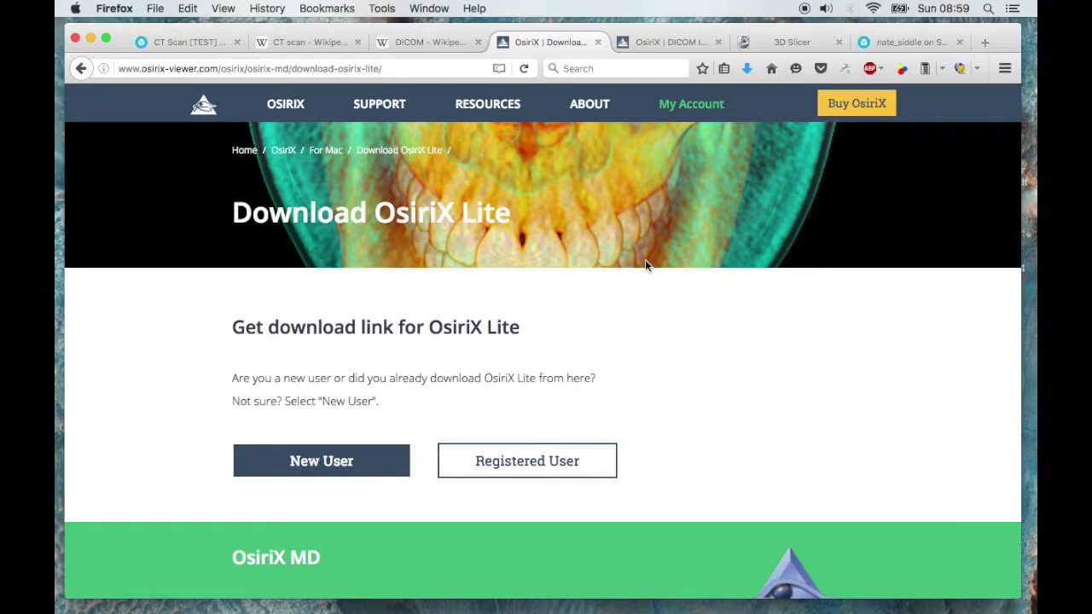
pyautogui.scroll(-3, 644, 259)
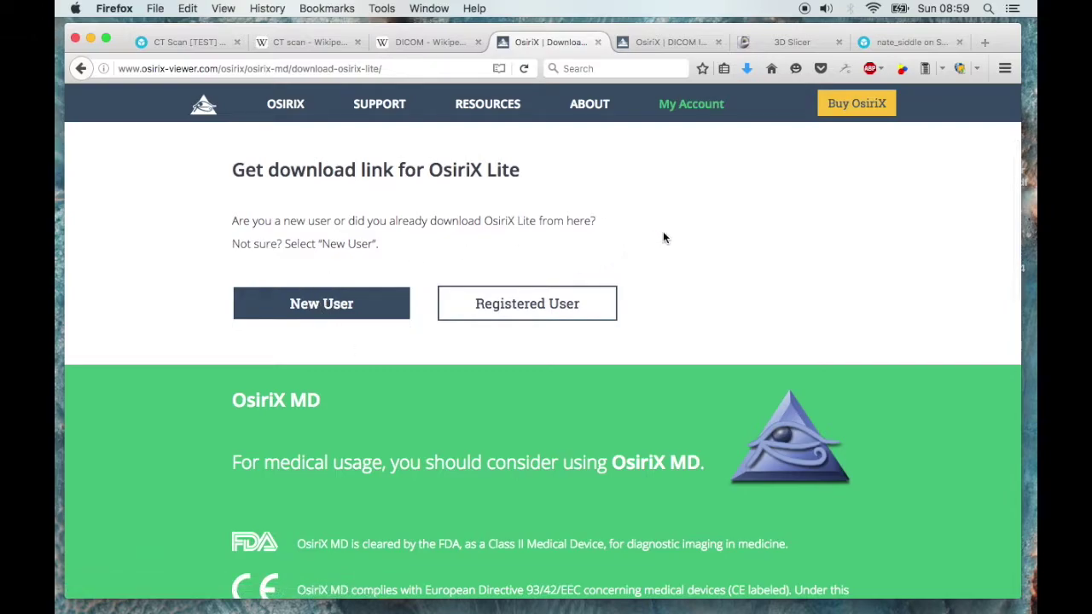
pyautogui.scroll(3, 663, 238)
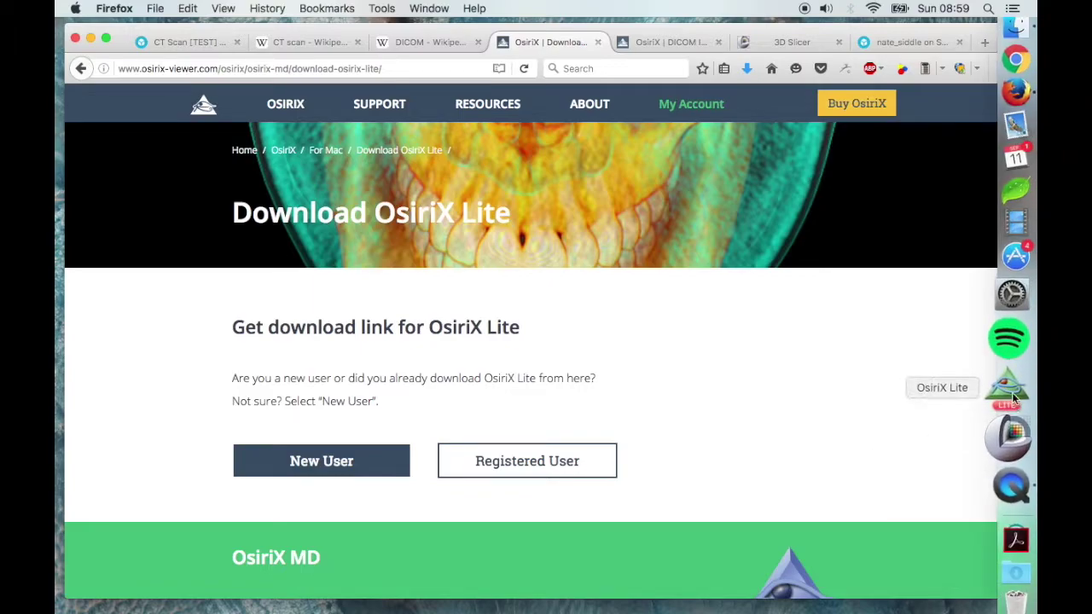
pyautogui.click(1011, 390)
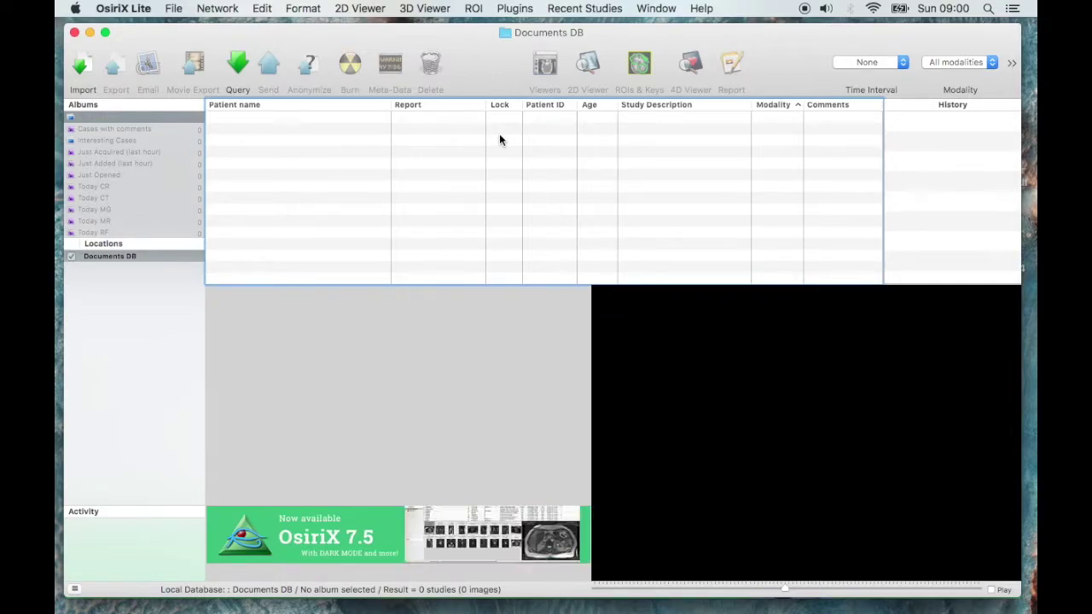
# Step: Return to the Firefox Download OsiriX Lite page via Mission Control
pyautogui.hotkey('ctrl', 'Up')
pyautogui.click(664, 175)
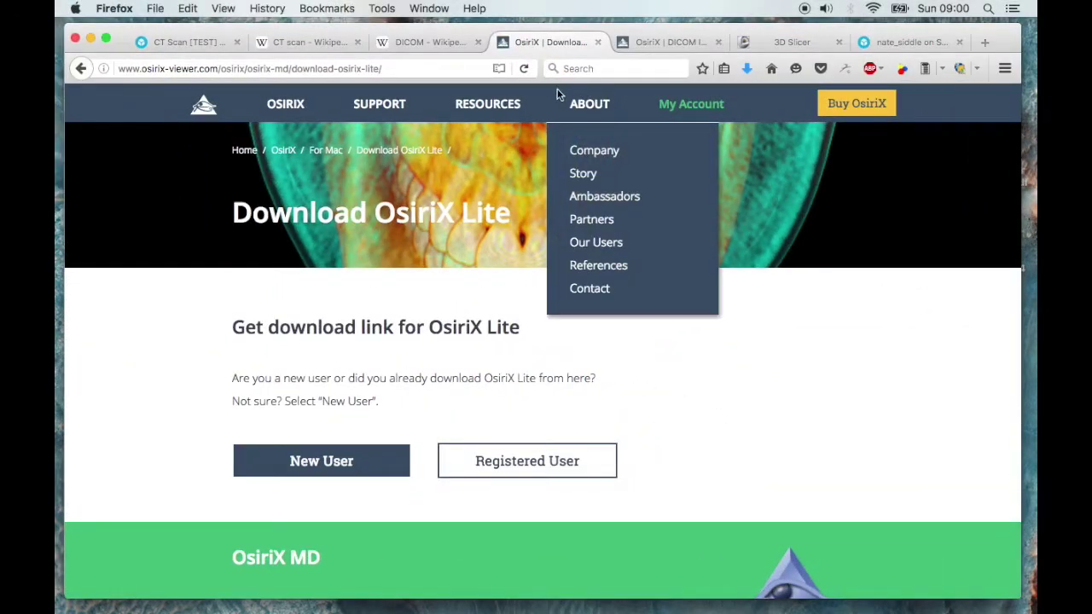
# Step: In the DICOM Image Library, download the 61 MB INCISIX dental CT archive
pyautogui.moveTo(503, 111)
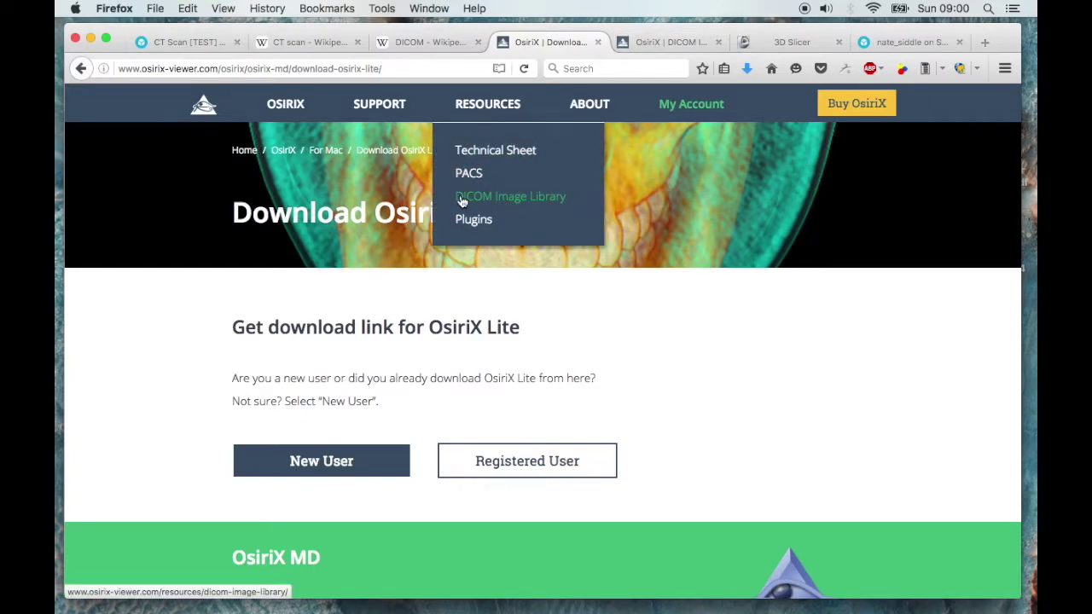
pyautogui.click(560, 202)
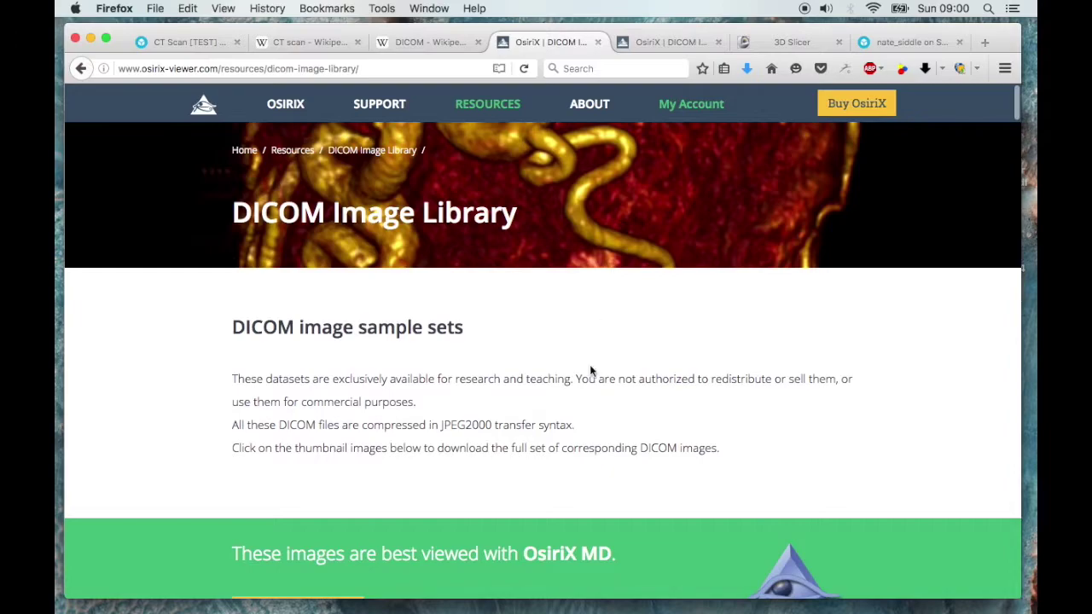
pyautogui.scroll(-10, 589, 364)
pyautogui.scroll(-8, 517, 480)
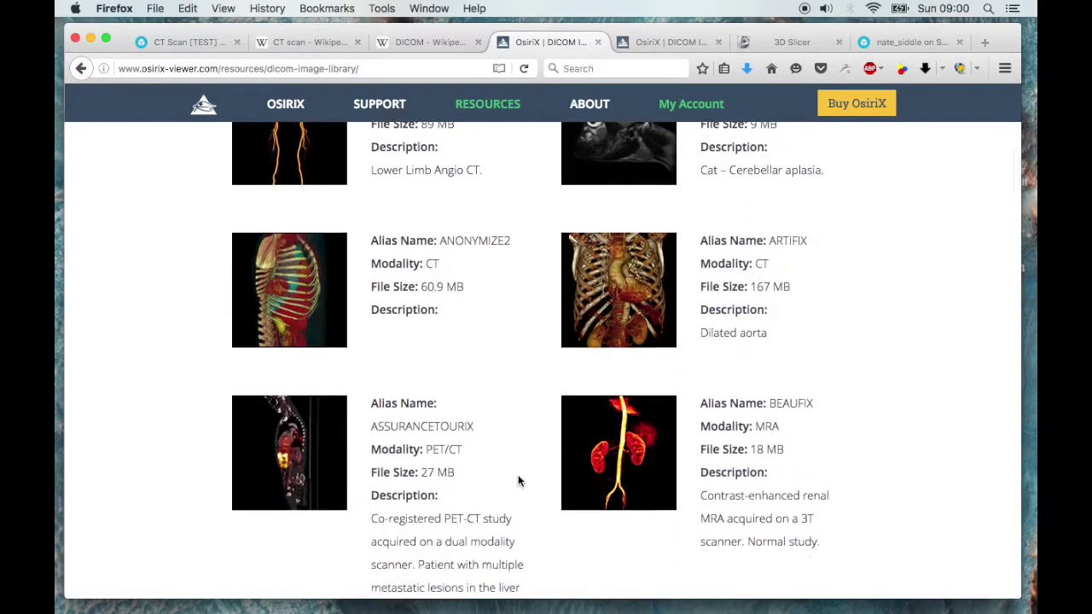
pyautogui.scroll(-10, 518, 481)
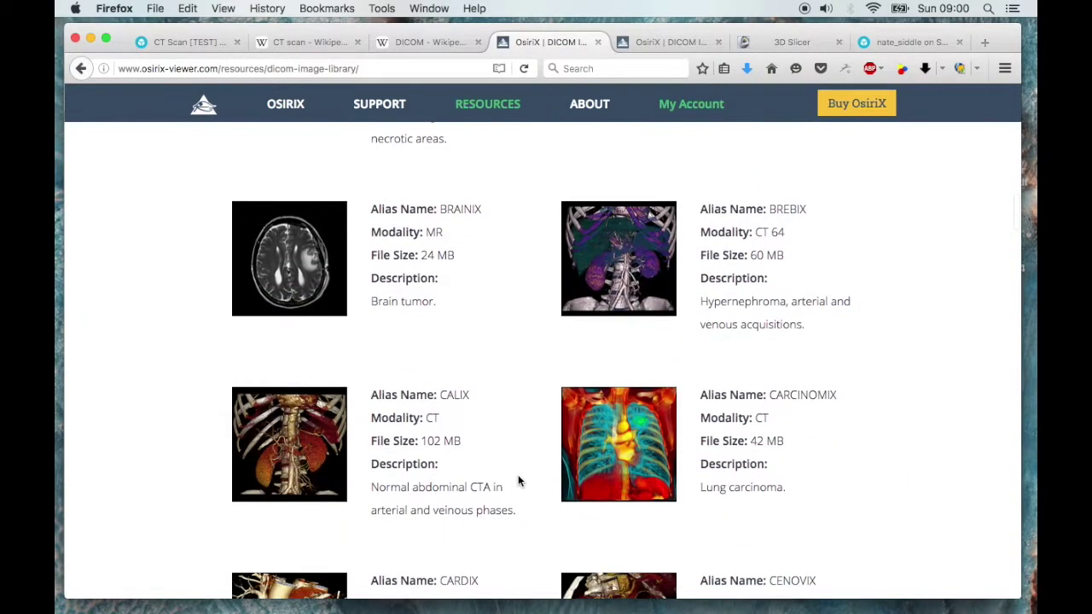
pyautogui.scroll(-8, 518, 481)
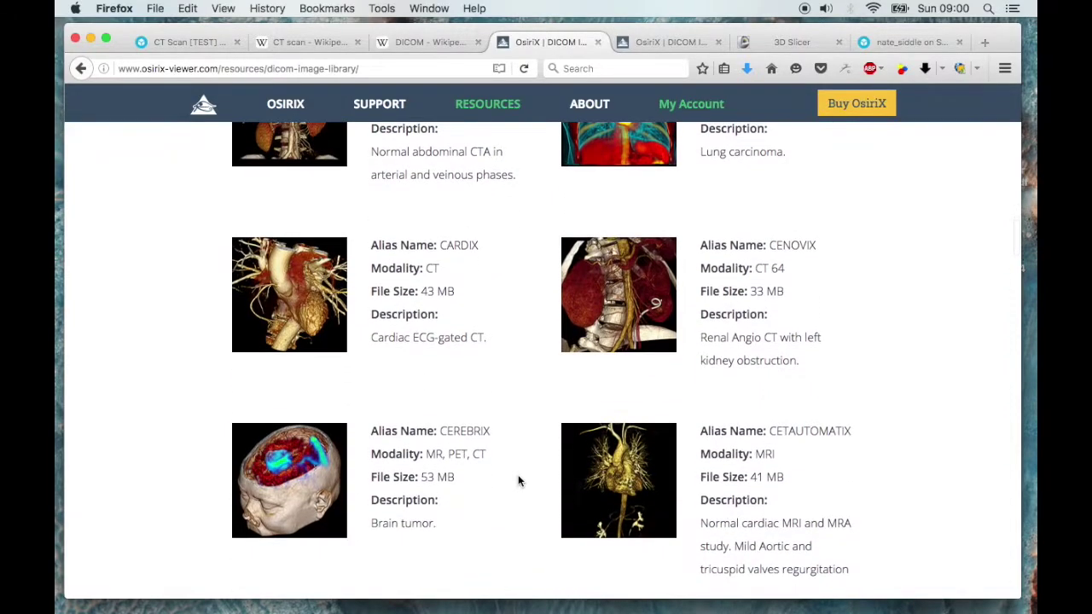
pyautogui.scroll(-18, 517, 480)
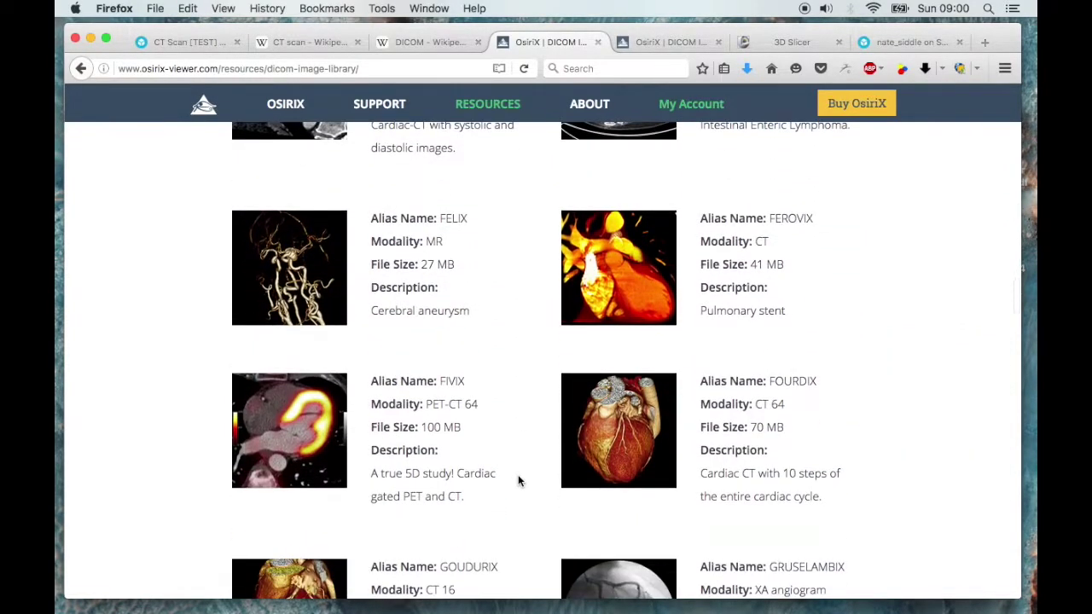
pyautogui.scroll(-14, 518, 480)
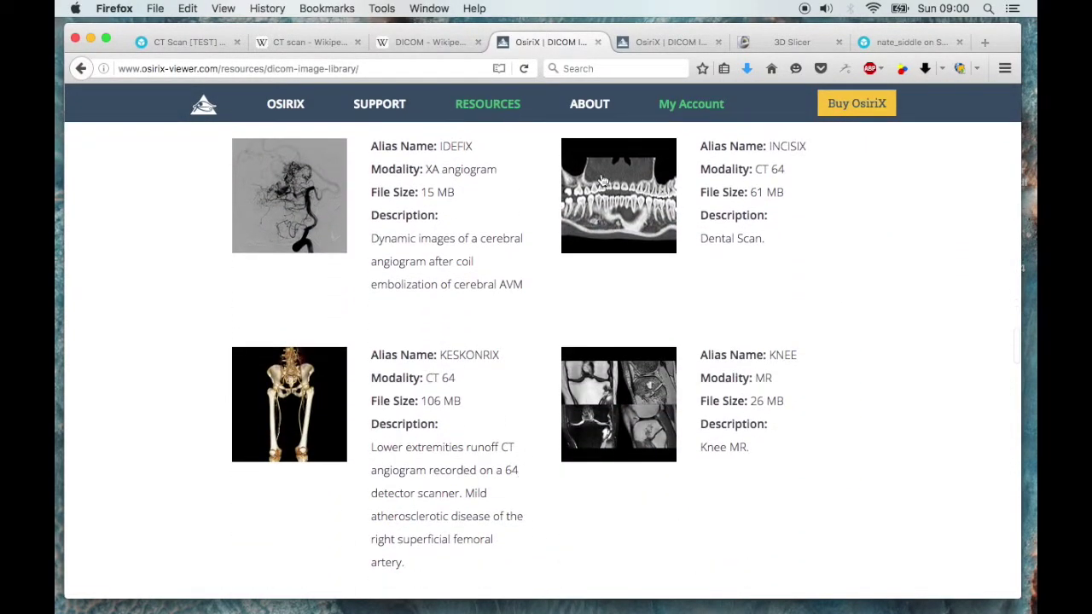
pyautogui.scroll(2, 602, 181)
pyautogui.click(605, 287)
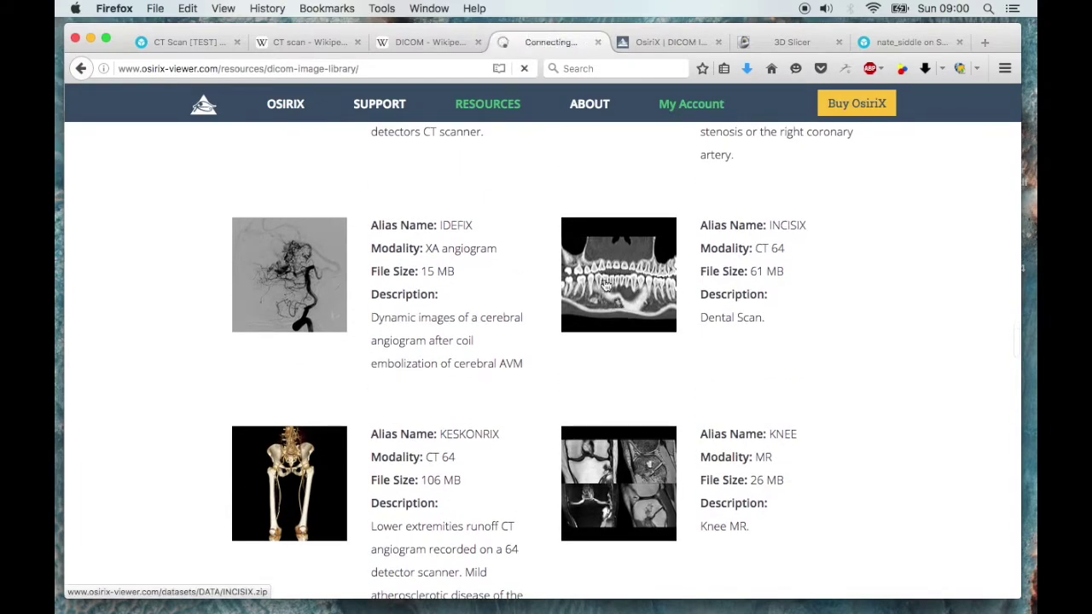
pyautogui.click(987, 486)
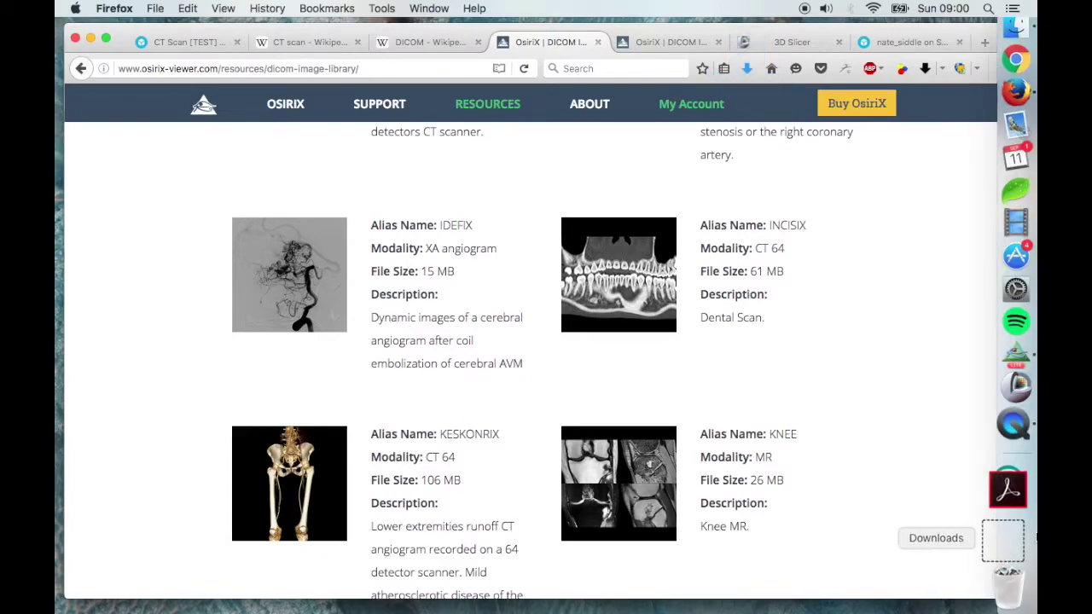
# Step: In Downloads, extract INCISIX.zip and drill down into the Tête Dental (Adulte) folder
pyautogui.click(1006, 539)
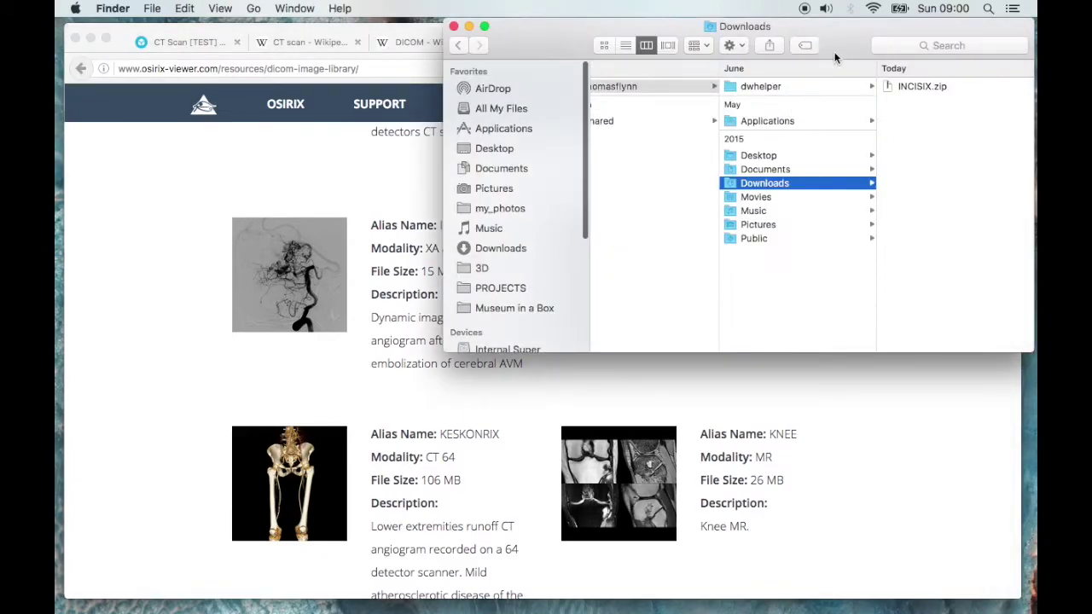
pyautogui.moveTo(834, 57); pyautogui.dragTo(520, 60)
pyautogui.press('Right')
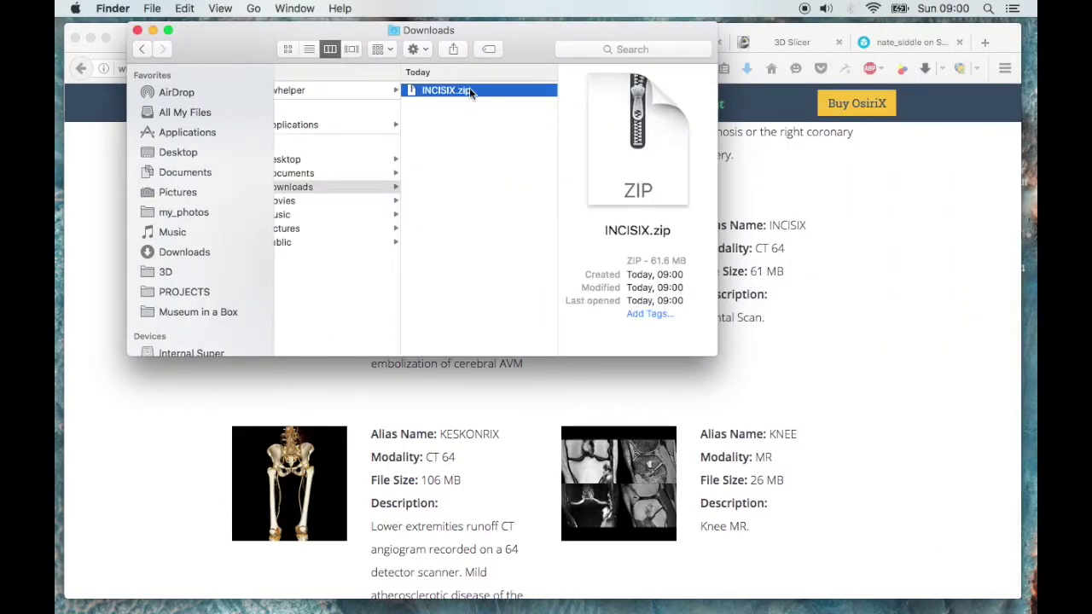
pyautogui.doubleClick(469, 90)
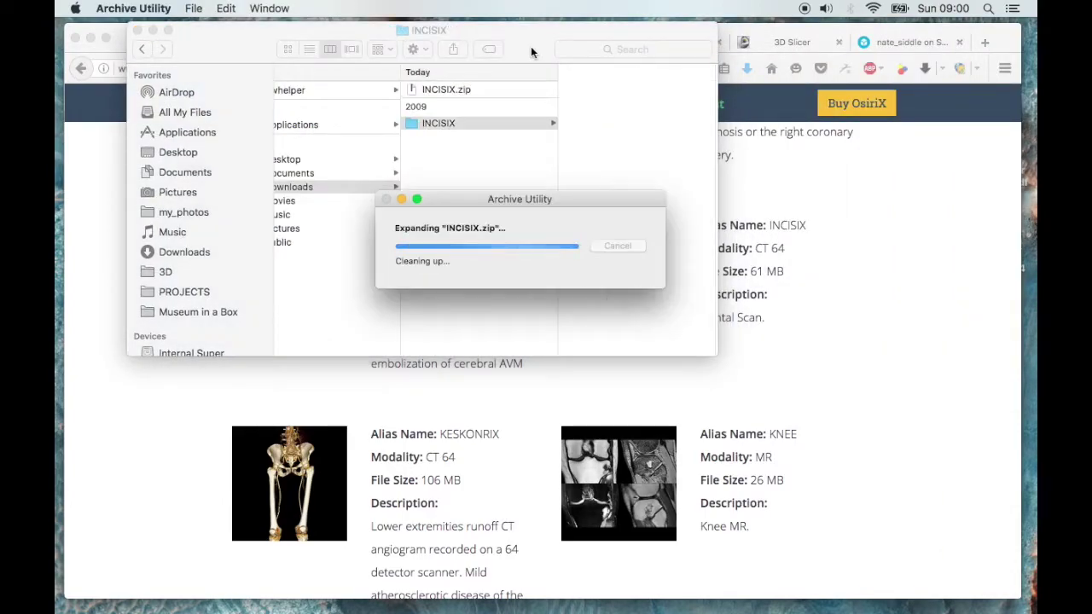
pyautogui.click(516, 123)
pyautogui.press('Right')
pyautogui.press('Right')
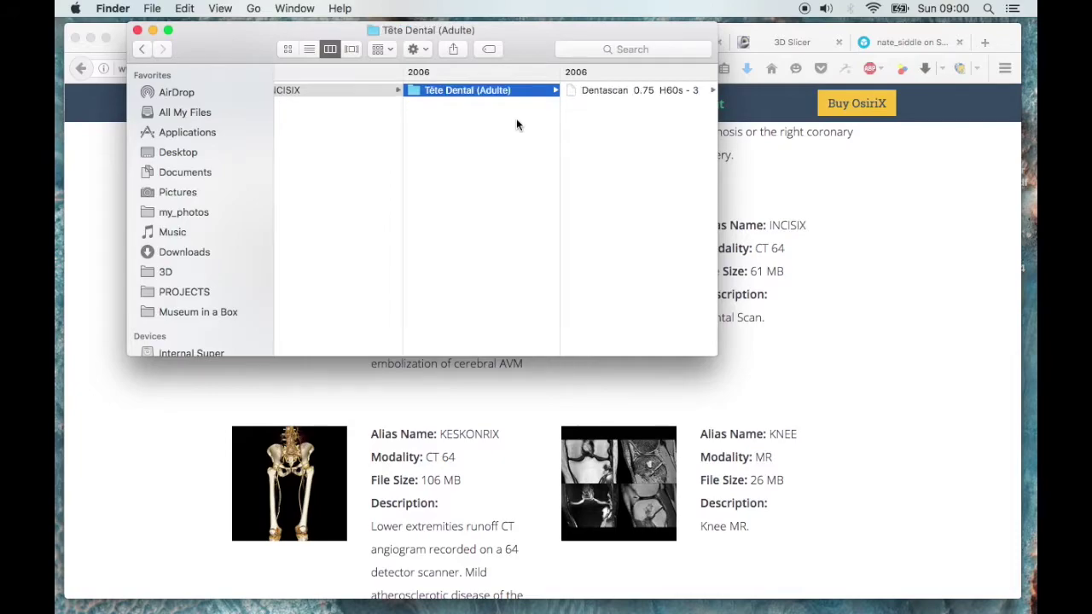
pyautogui.press('Right')
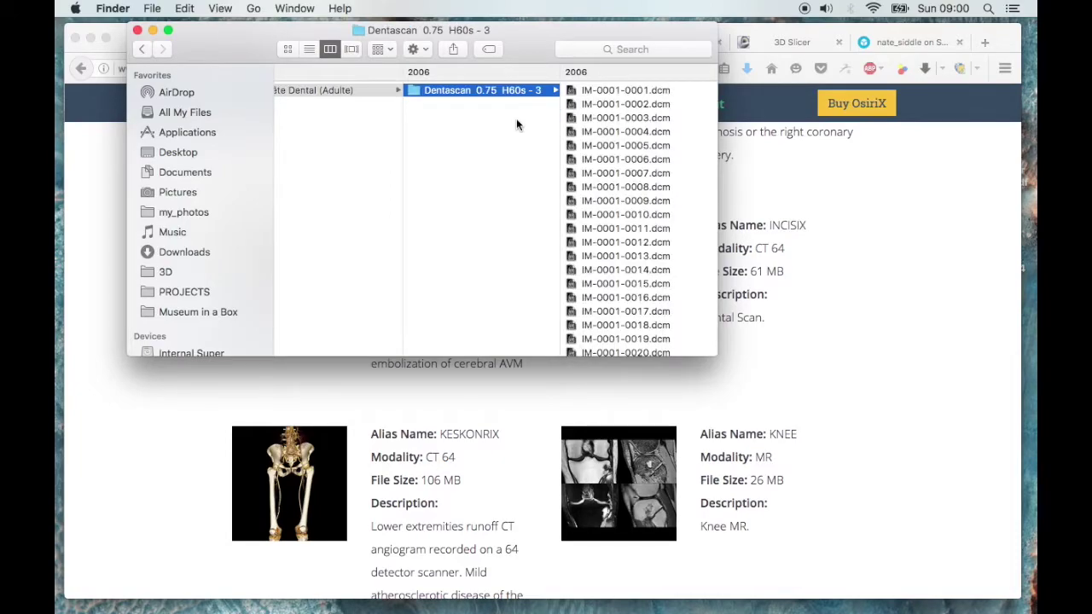
# Step: Preview slice IM-0001-0013.dcm and step down through the slices toward the teeth
pyautogui.moveTo(697, 610); pyautogui.dragTo(697, 612)
pyautogui.click(651, 256)
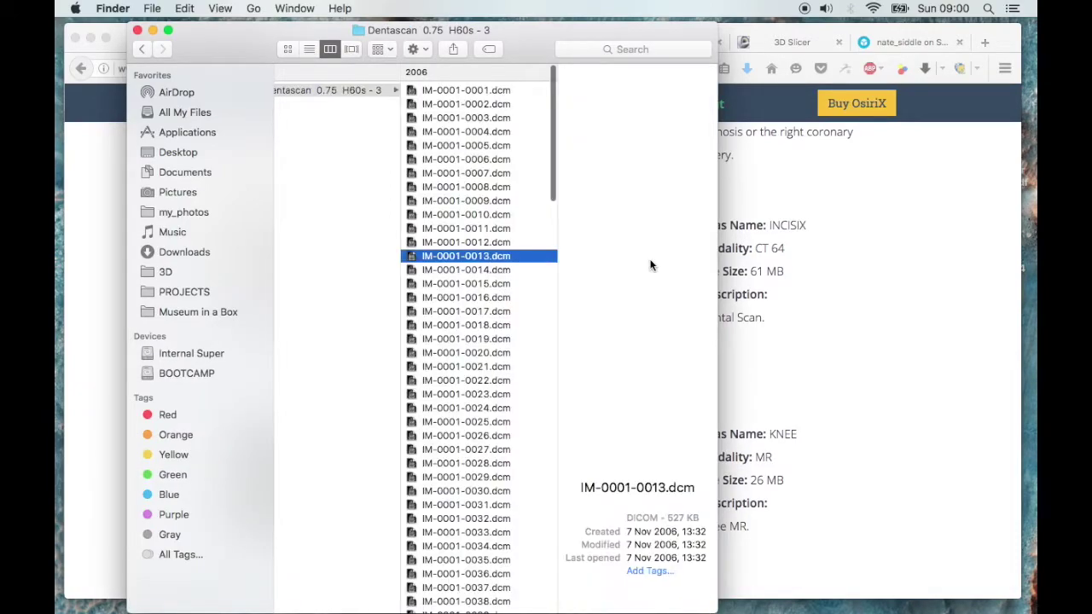
pyautogui.press('space')
pyautogui.press('Down')
pyautogui.press('Down')
pyautogui.press('Down')
pyautogui.press('Down')
pyautogui.press('Down')
pyautogui.press('Down')
pyautogui.press('Down')
pyautogui.press('Down')
pyautogui.press('Down')
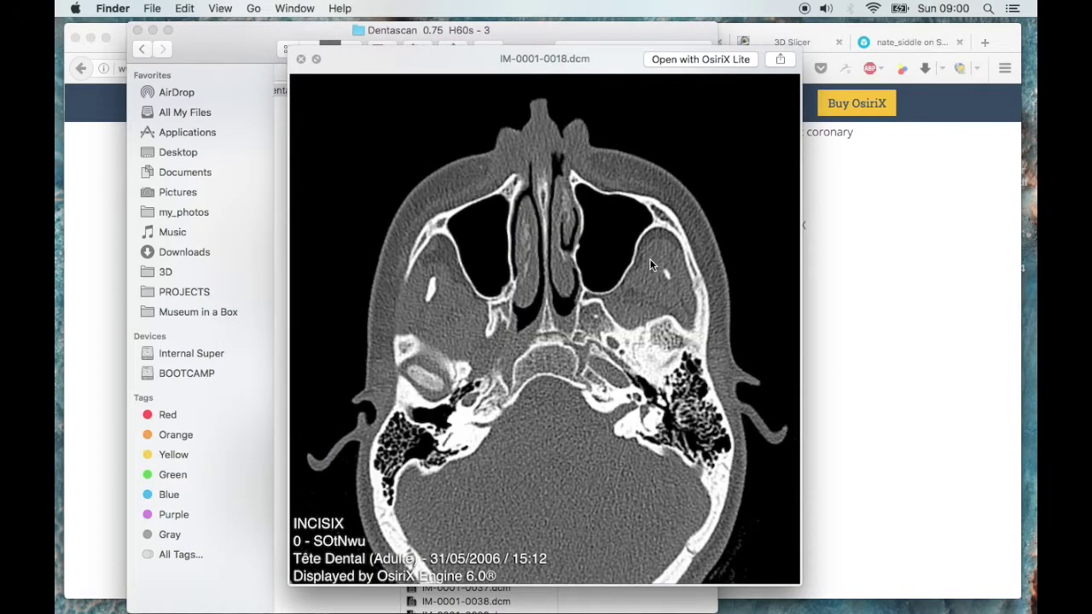
pyautogui.press('Down')
pyautogui.press('Down')
pyautogui.press('Down')
pyautogui.press('Down')
pyautogui.press('Down')
pyautogui.press('Down')
pyautogui.press('Down')
pyautogui.press('Down')
pyautogui.press('Down')
pyautogui.press('Down')
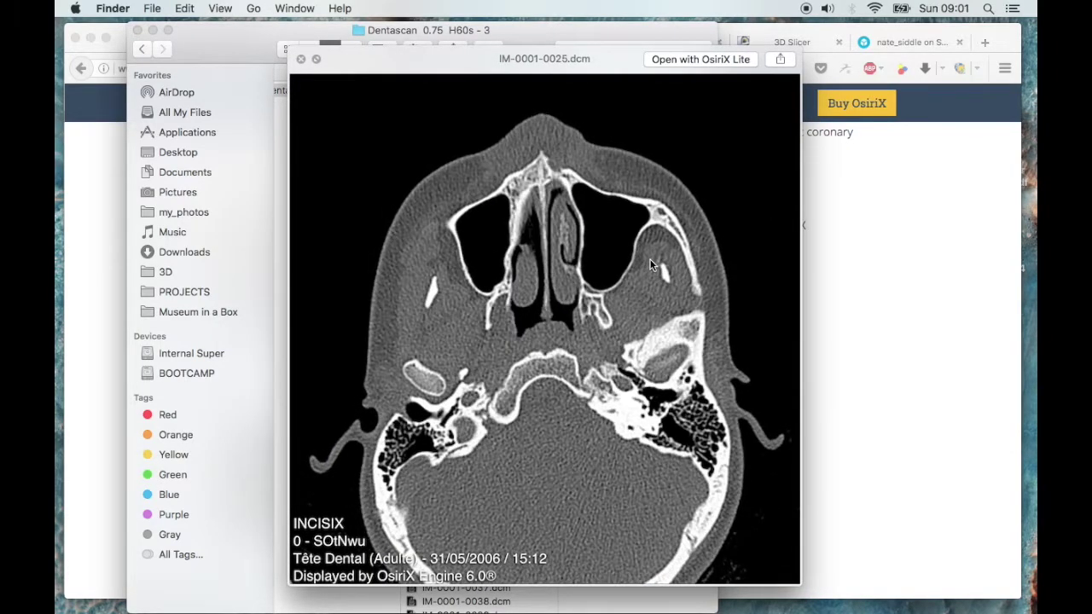
pyautogui.press('Down')
pyautogui.press('Down')
pyautogui.press('Down')
pyautogui.press('Down')
pyautogui.press('Down')
pyautogui.press('Down')
pyautogui.press('Down')
pyautogui.press('Down')
pyautogui.press('Down')
pyautogui.press('Down')
pyautogui.press('Down')
pyautogui.press('Down')
pyautogui.press('Down')
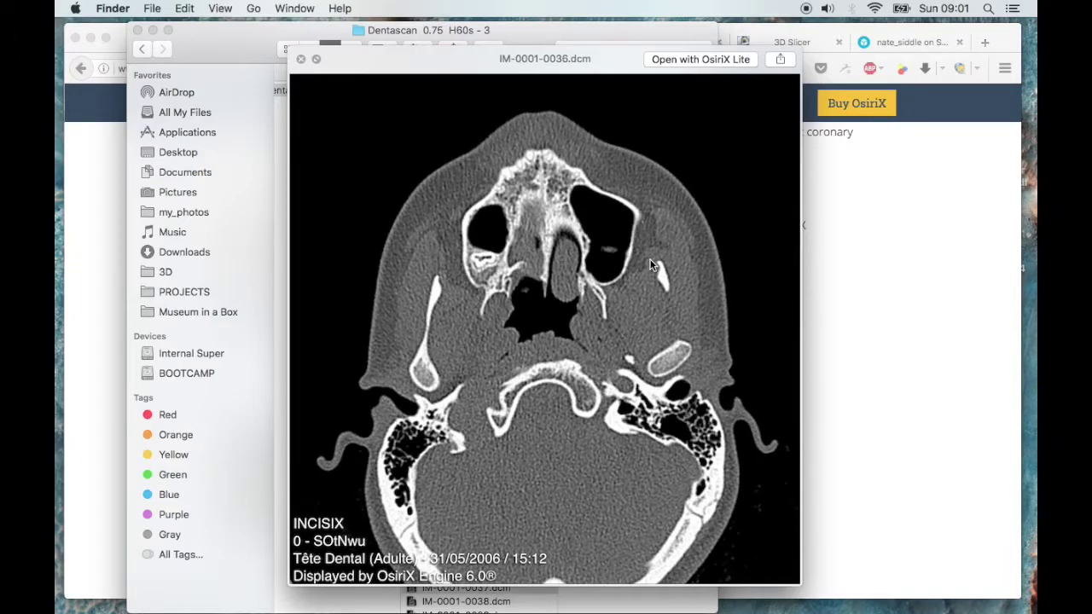
pyautogui.press('Down')
pyautogui.press('Down')
pyautogui.press('Down')
pyautogui.press('Down')
pyautogui.press('Down')
pyautogui.press('Down')
pyautogui.press('Down')
pyautogui.press('Down')
pyautogui.press('Down')
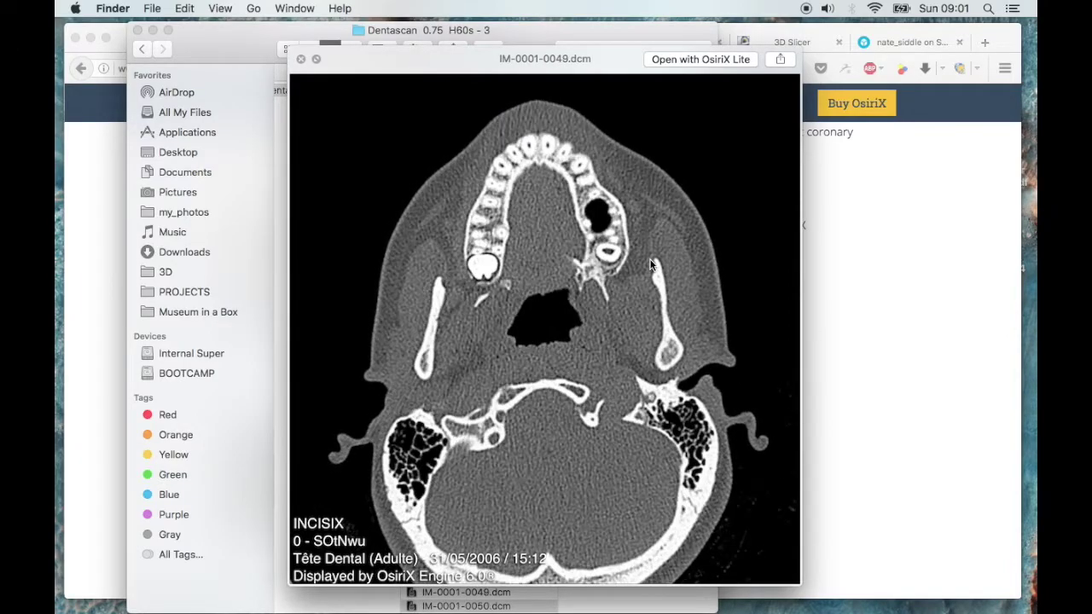
# Step: Close the slice preview and step back up to the Tête Dental (Adulte) folder
pyautogui.press('Down')
pyautogui.press('Down')
pyautogui.press('Down')
pyautogui.press('Down')
pyautogui.press('Down')
pyautogui.press('Down')
pyautogui.press('Down')
pyautogui.press('Down')
pyautogui.press('Down')
pyautogui.press('Down')
pyautogui.press('Down')
pyautogui.press('Down')
pyautogui.press('Down')
pyautogui.press('Down')
pyautogui.press('Down')
pyautogui.press('Down')
pyautogui.press('Down')
pyautogui.press('Down')
pyautogui.press('Down')
pyautogui.press('Down')
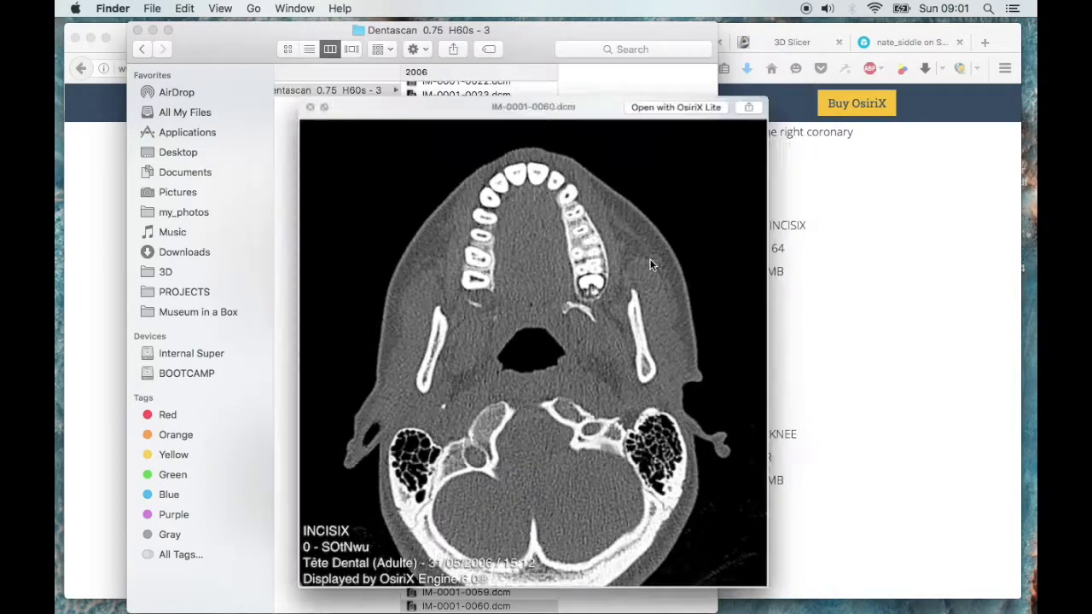
pyautogui.press('space')
pyautogui.hscroll(-5, 506, 171)
pyautogui.press('Left')
pyautogui.press('Left')
pyautogui.press('Left')
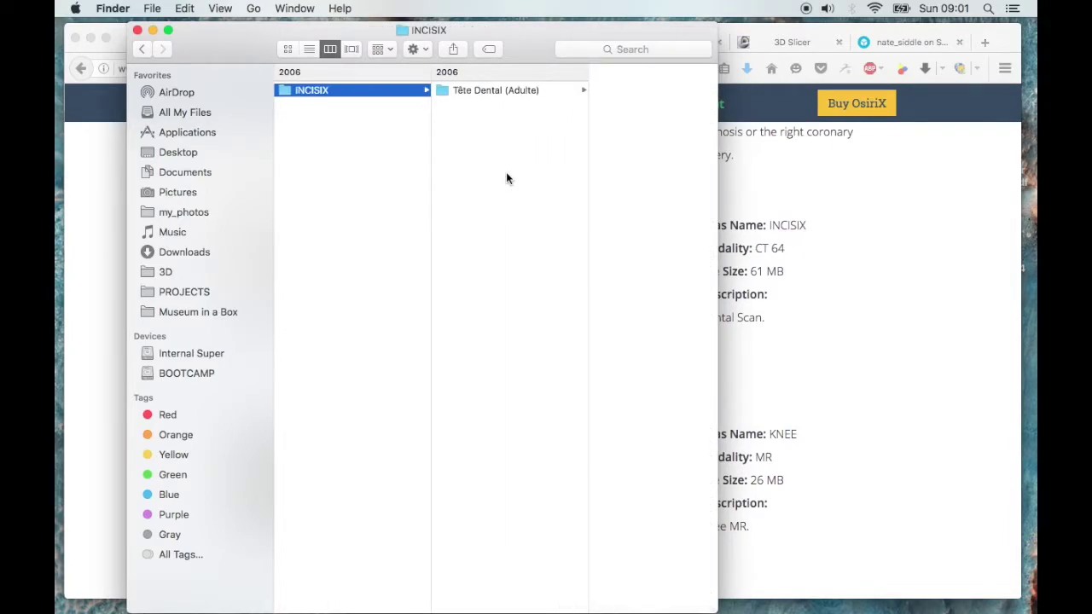
pyautogui.press('Right')
pyautogui.press('Right')
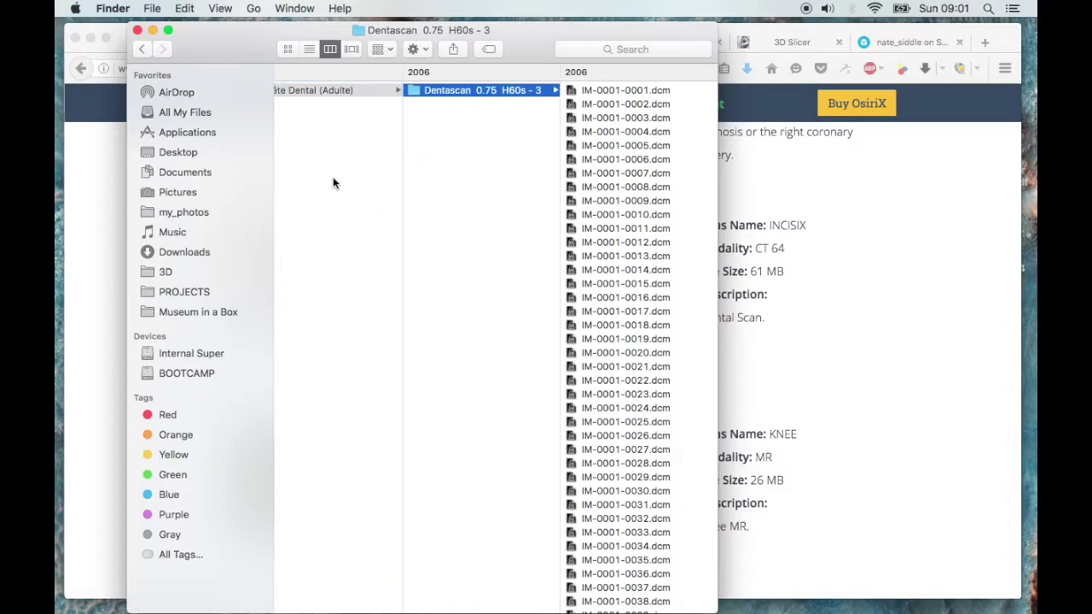
pyautogui.press('Left')
pyautogui.hscroll(-5, 395, 171)
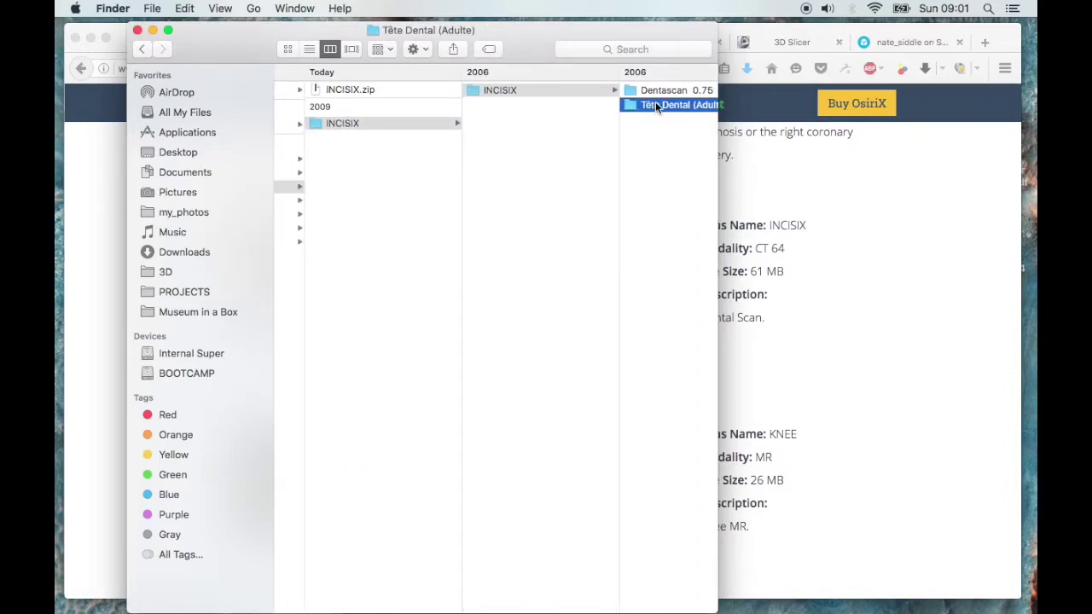
# Step: Move the Tête Dental (Adulte) and Dentascan folders up into Downloads
pyautogui.moveTo(658, 102); pyautogui.dragTo(366, 192)
pyautogui.hscroll(-5, 511, 147)
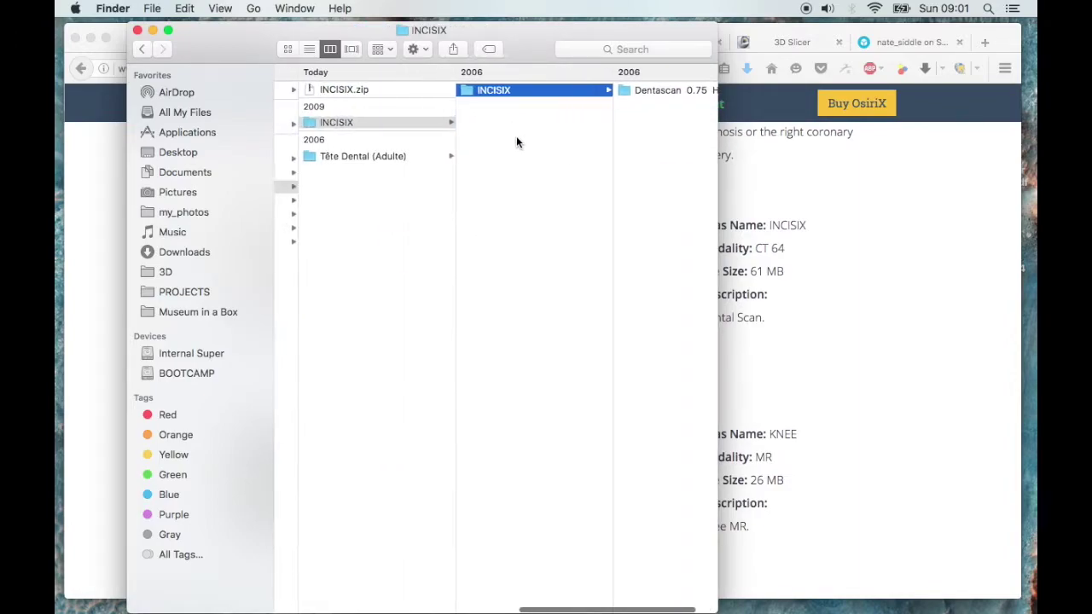
pyautogui.click(492, 155)
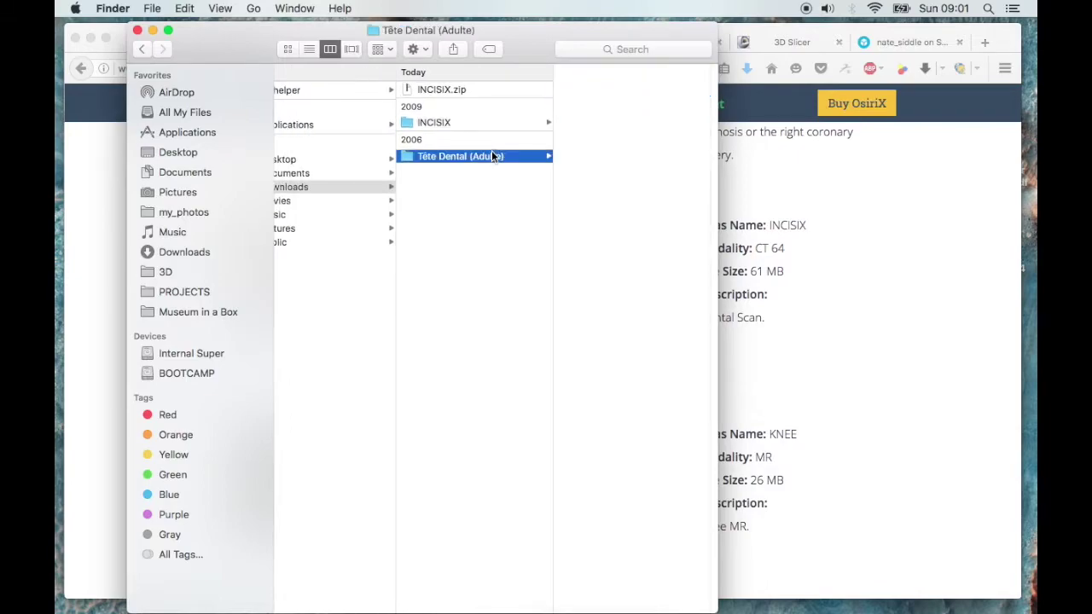
pyautogui.click(536, 123)
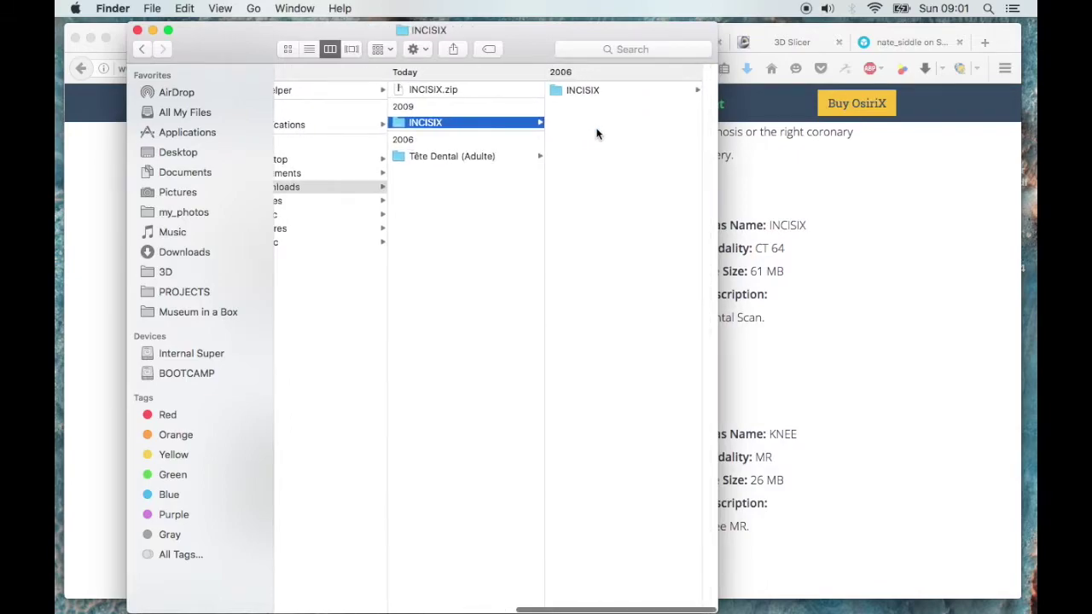
pyautogui.press('Right')
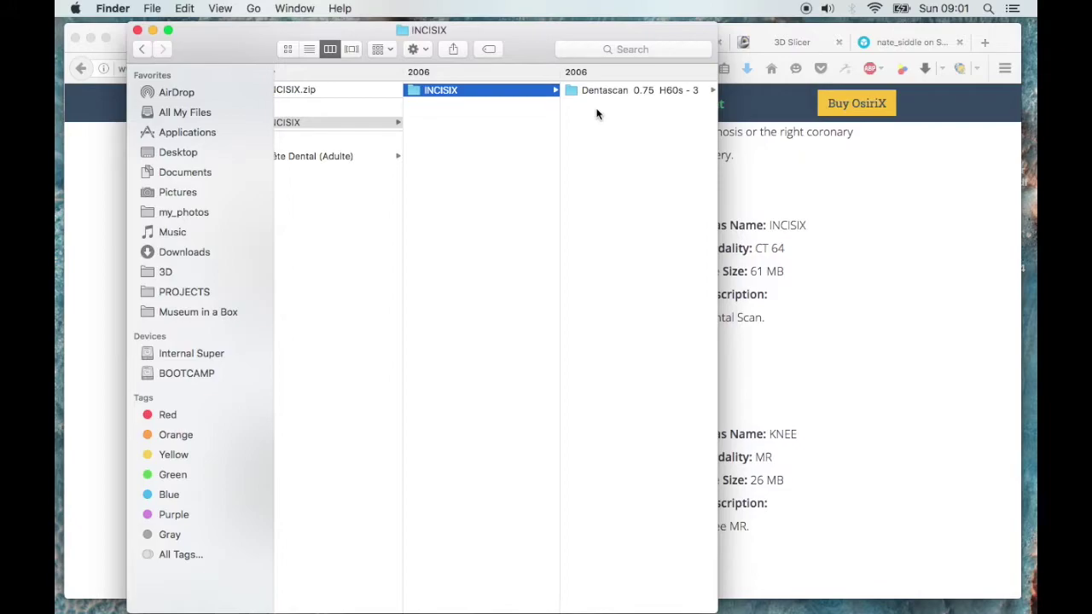
pyautogui.moveTo(597, 91); pyautogui.dragTo(336, 225)
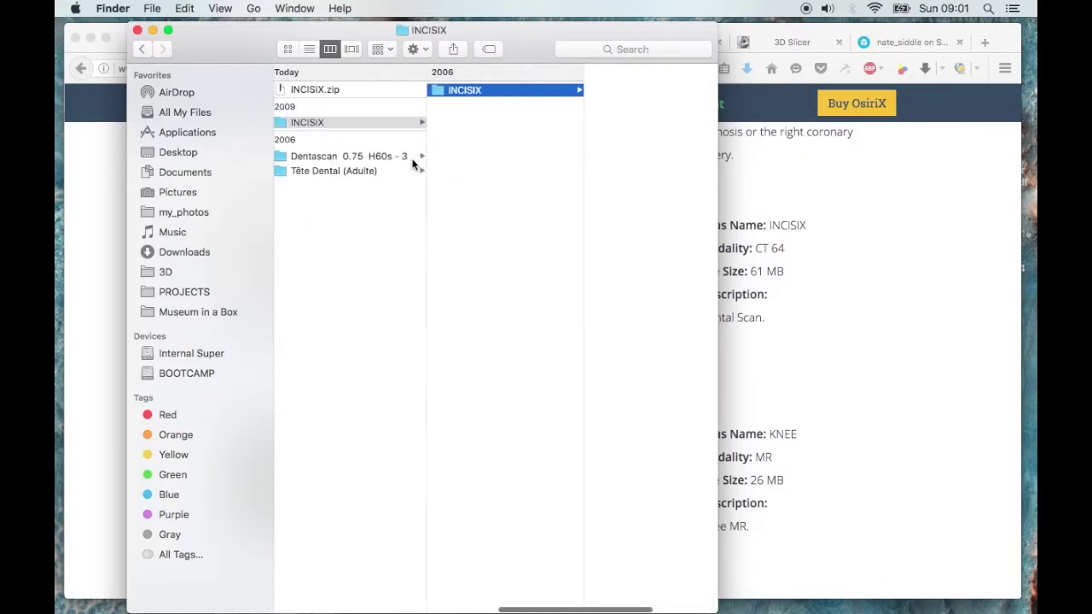
# Step: Rename the Dentascan folder to teeth
pyautogui.click(425, 169)
pyautogui.press('Up')
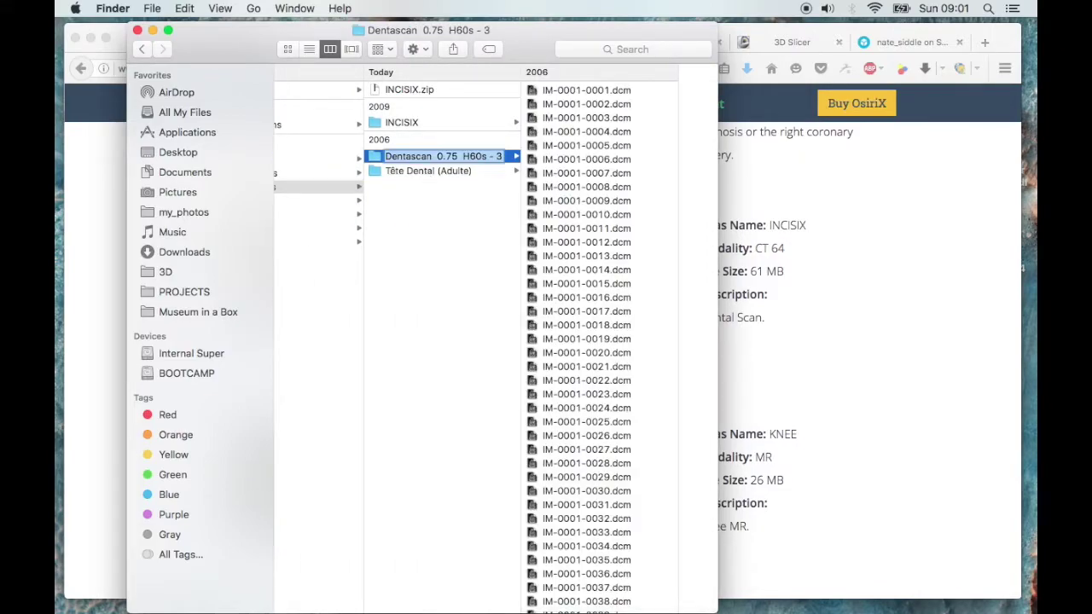
pyautogui.write('teeth')
pyautogui.press('Return')
# Step: Trash the leftover INCISIX and Tête Dental (Adulte) folders
pyautogui.click(406, 122)
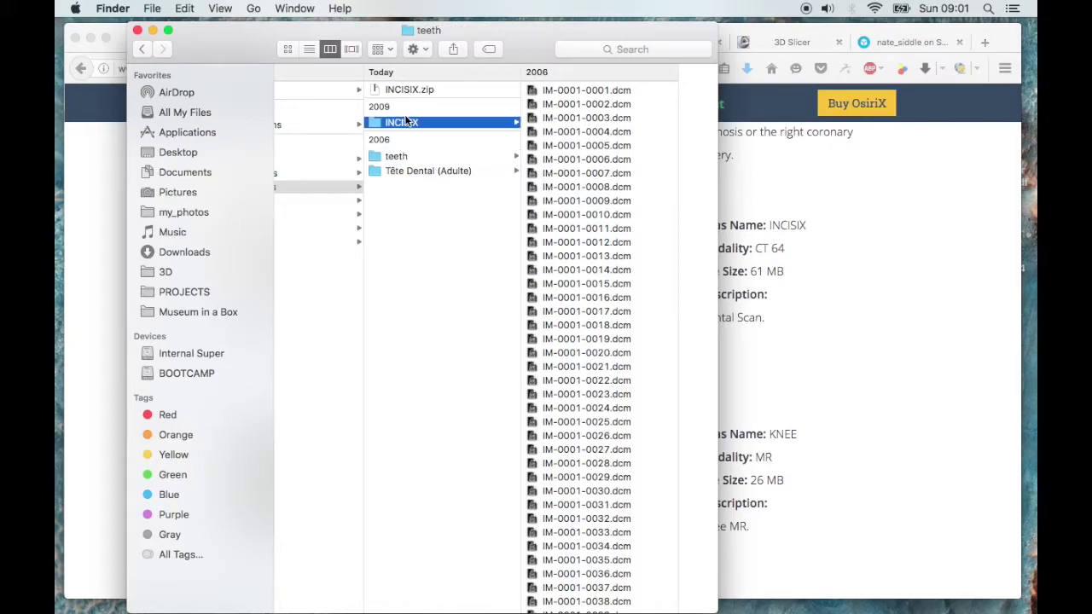
pyautogui.press('super+BackSpace')
pyautogui.press('Down')
pyautogui.press('super+BackSpace')
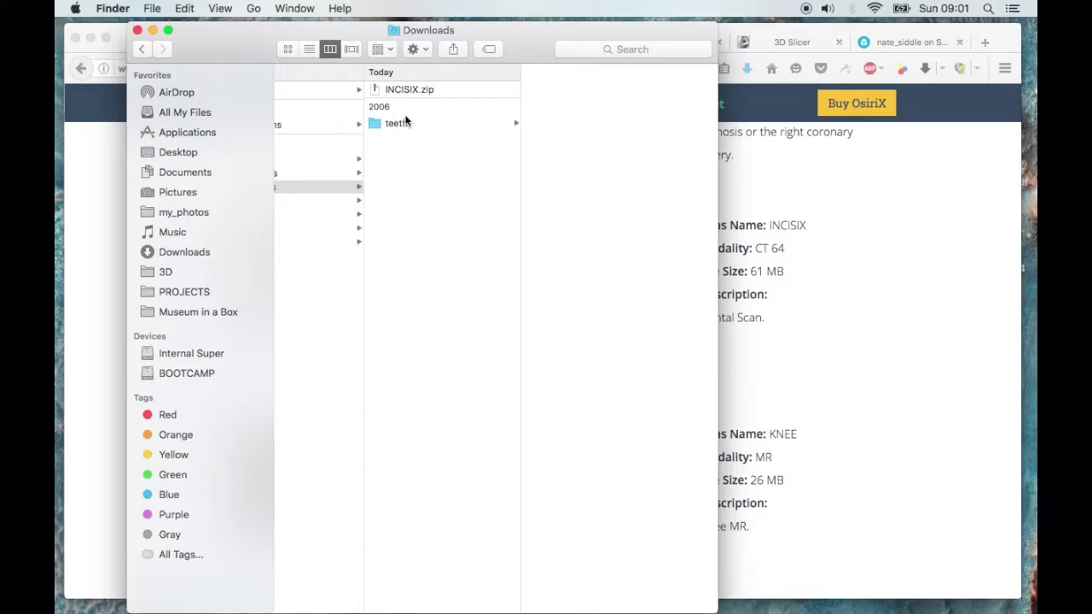
# Step: List the slices in the teeth folder, then switch to OsiriX Lite
pyautogui.click(408, 122)
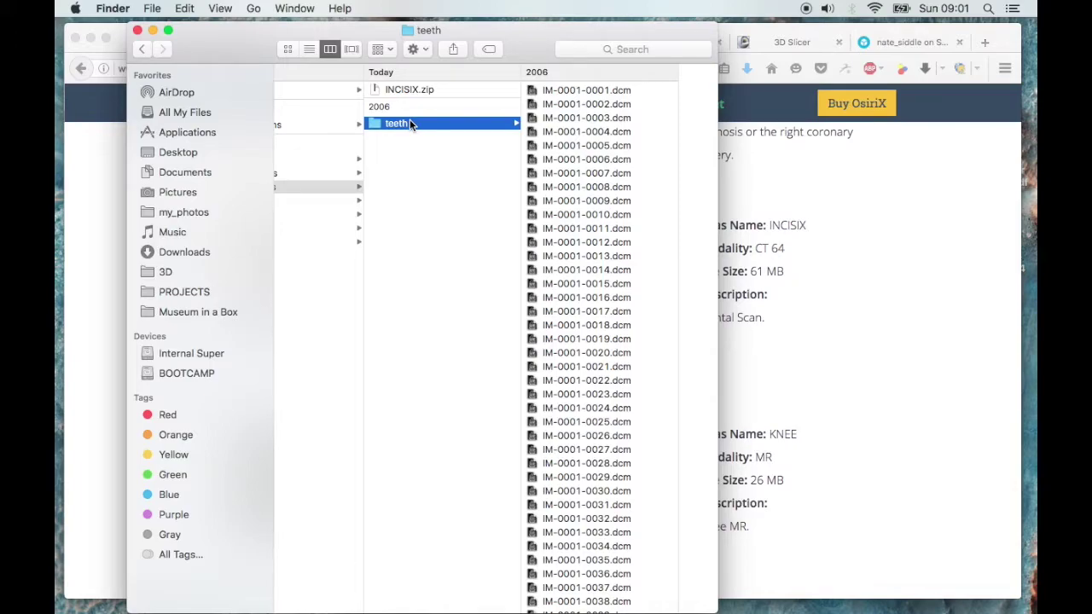
pyautogui.scroll(1, 620, 150)
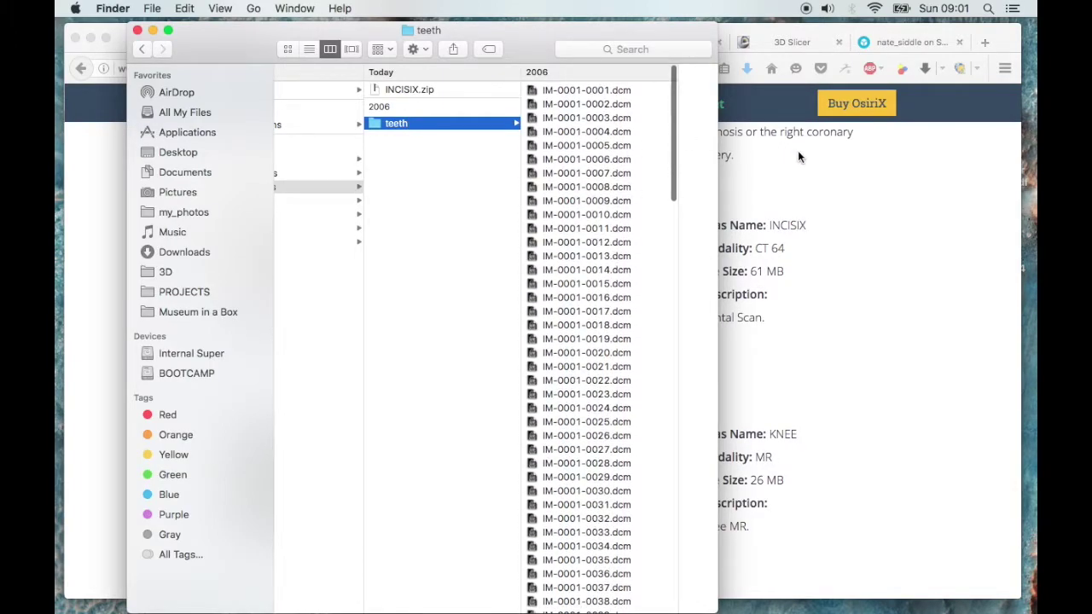
pyautogui.press('super+Tab')
pyautogui.press('super+Tab')
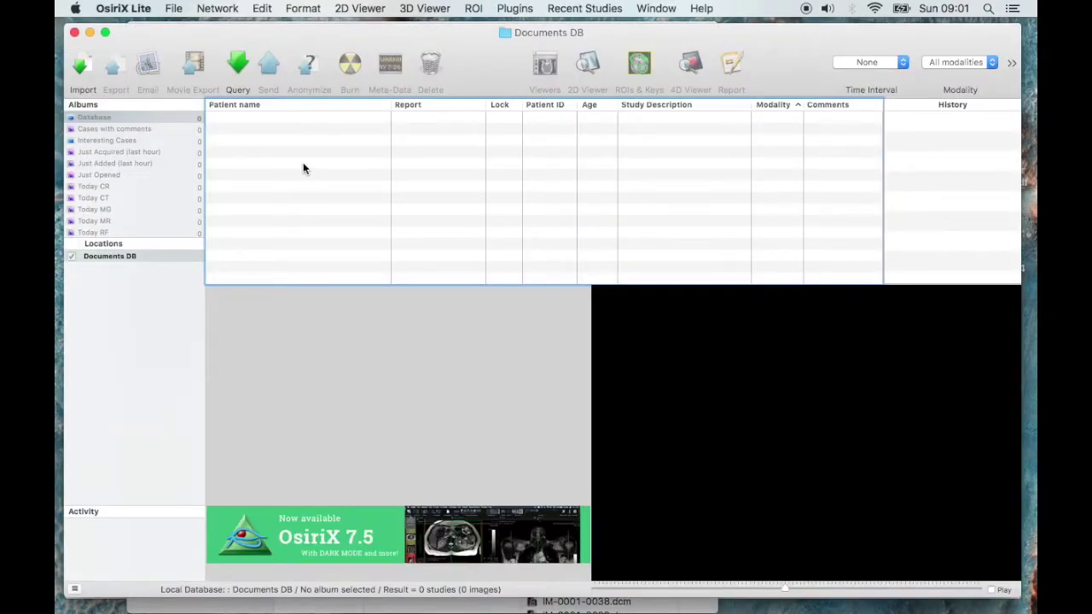
# Step: Import the teeth folder into OsiriX Lite as linked files, creating the 166-image Incisix study
pyautogui.press('super+Tab')
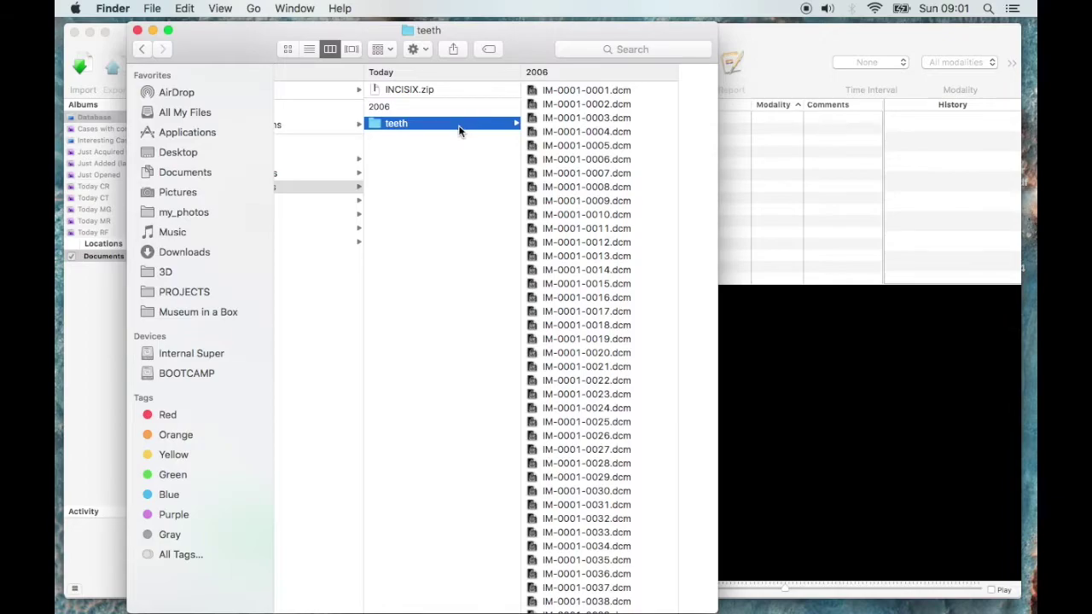
pyautogui.moveTo(459, 130); pyautogui.dragTo(737, 150)
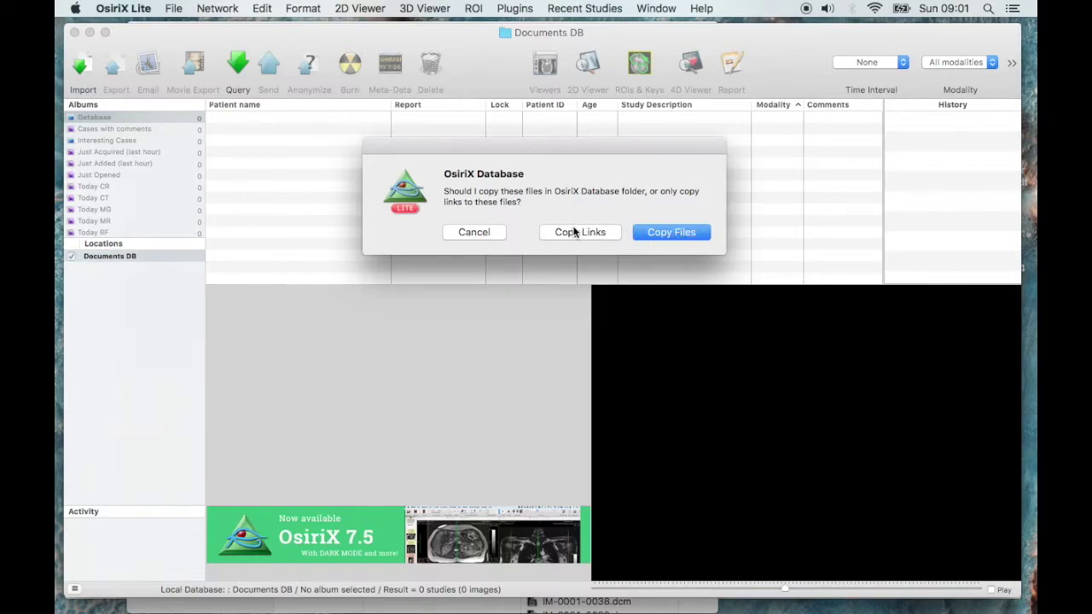
pyautogui.click(602, 233)
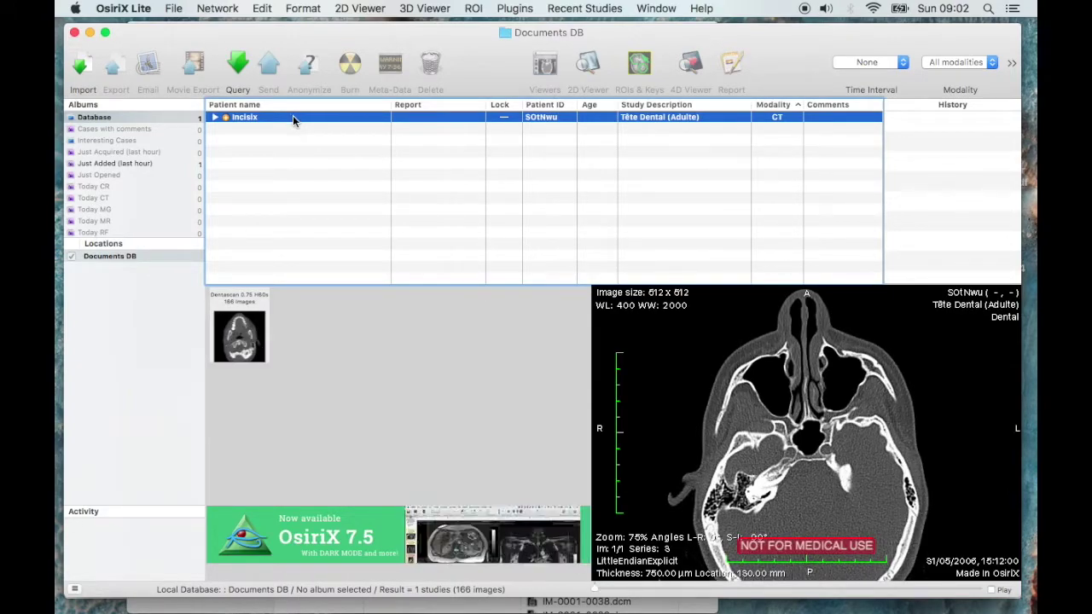
pyautogui.click(214, 117)
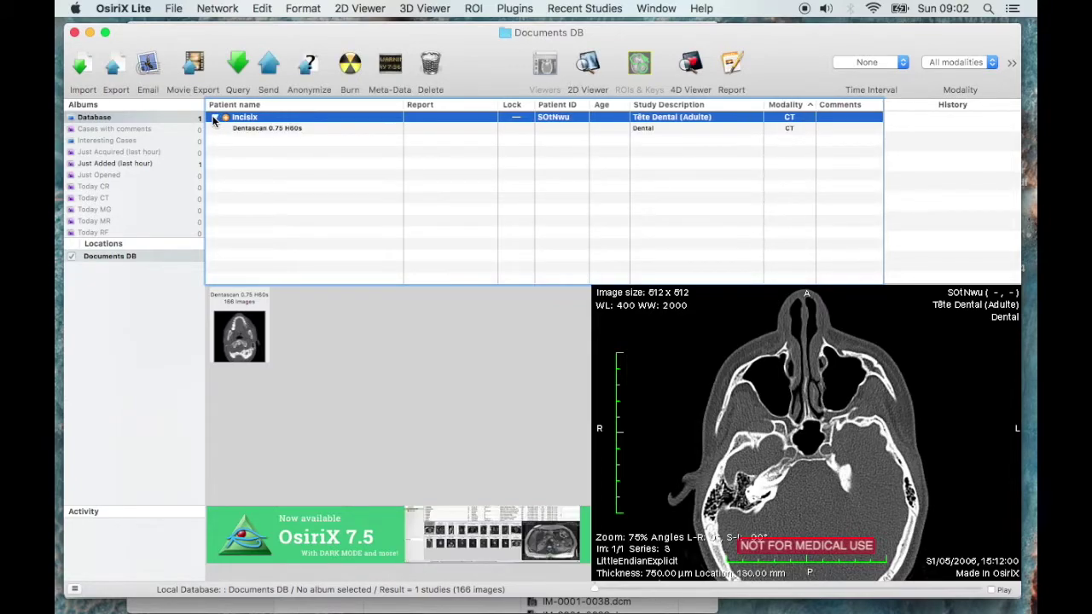
pyautogui.click(214, 117)
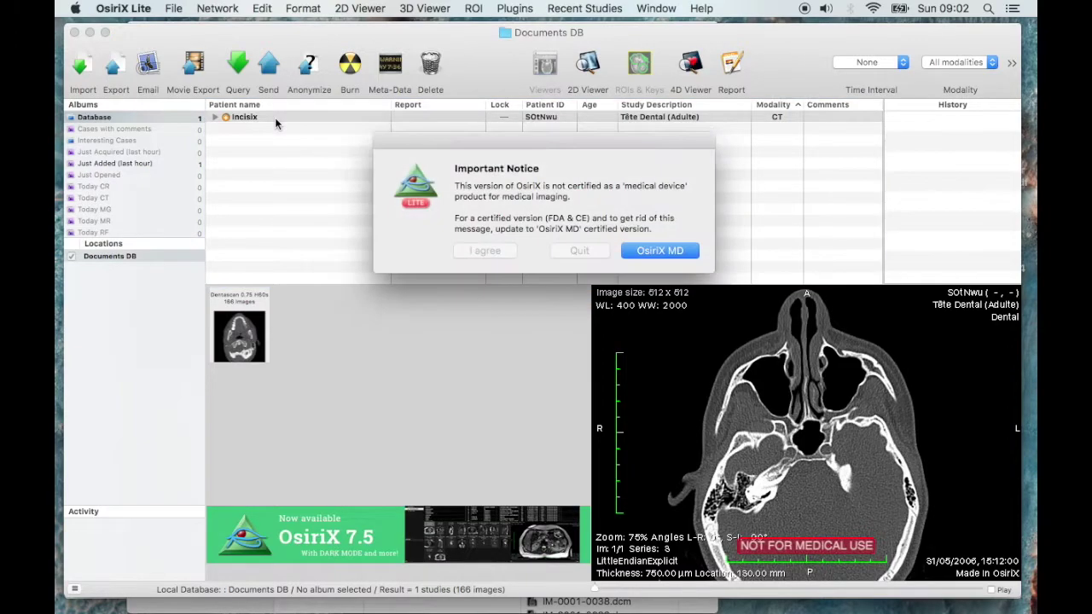
pyautogui.click(665, 250)
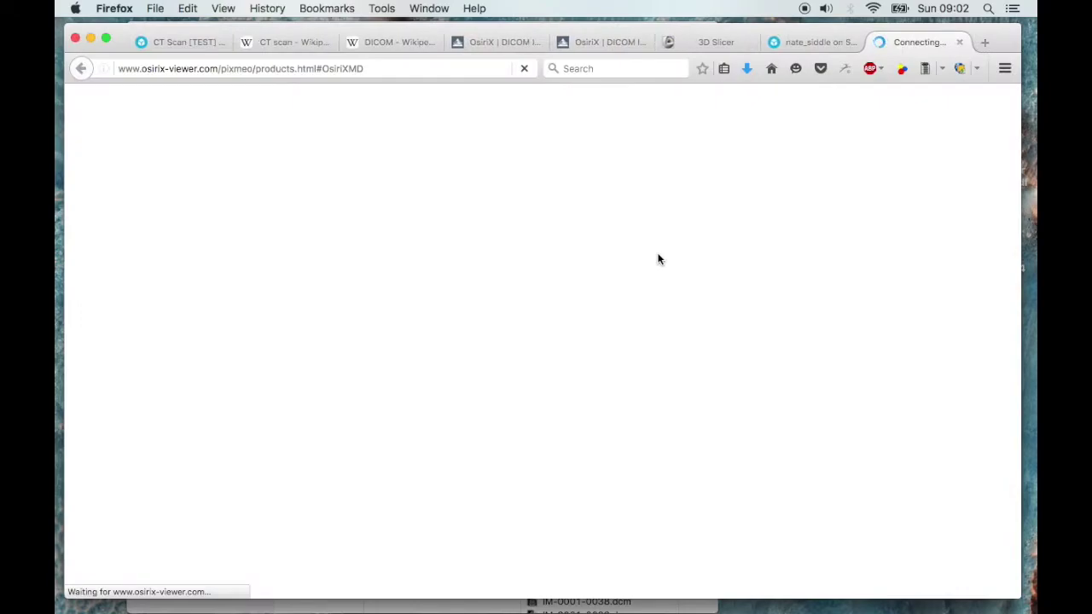
# Step: Open the Incisix Dentascan 0.75 H60s series in the 2D viewer and scroll through slices
pyautogui.click(960, 44)
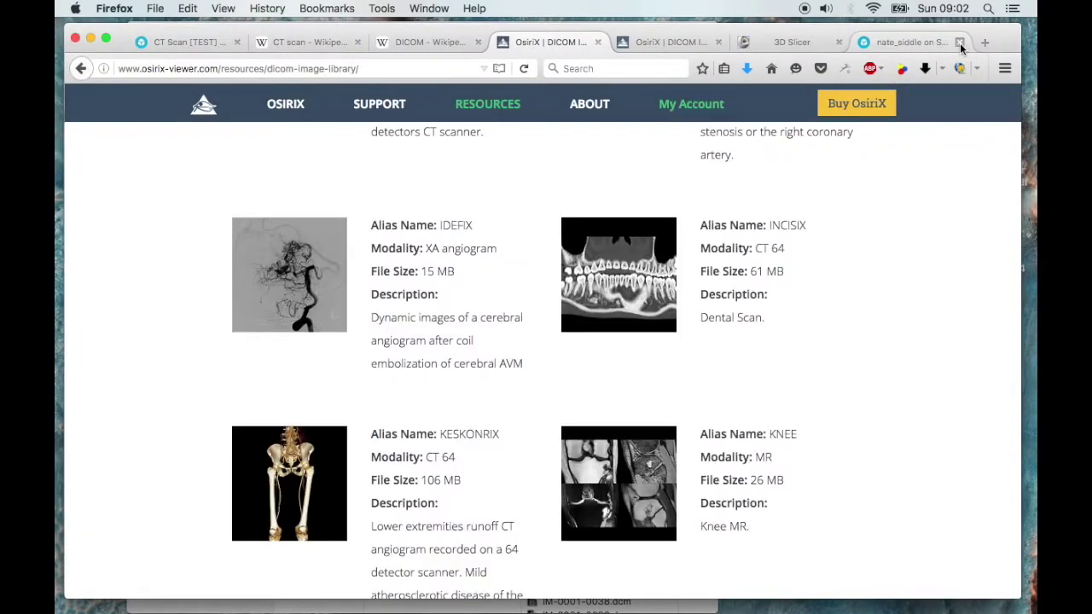
pyautogui.press('super+Tab')
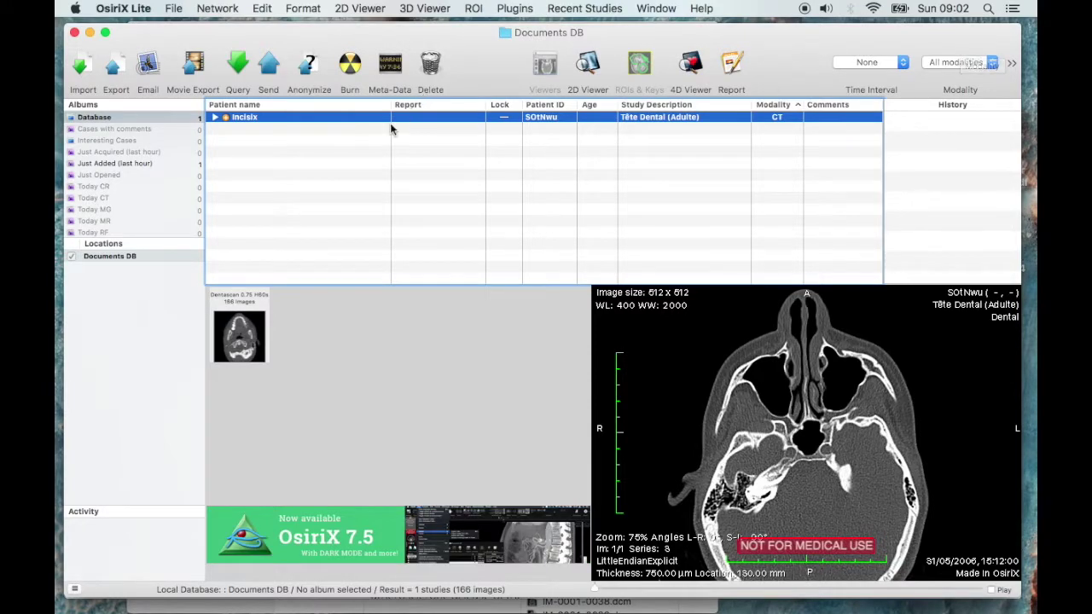
pyautogui.rightClick(276, 116)
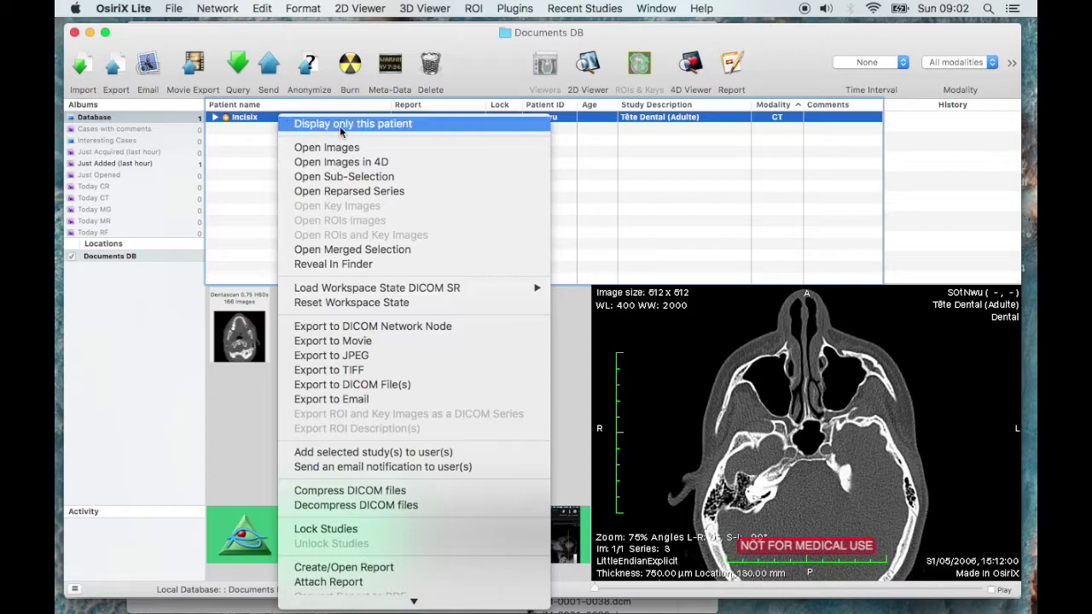
pyautogui.click(406, 149)
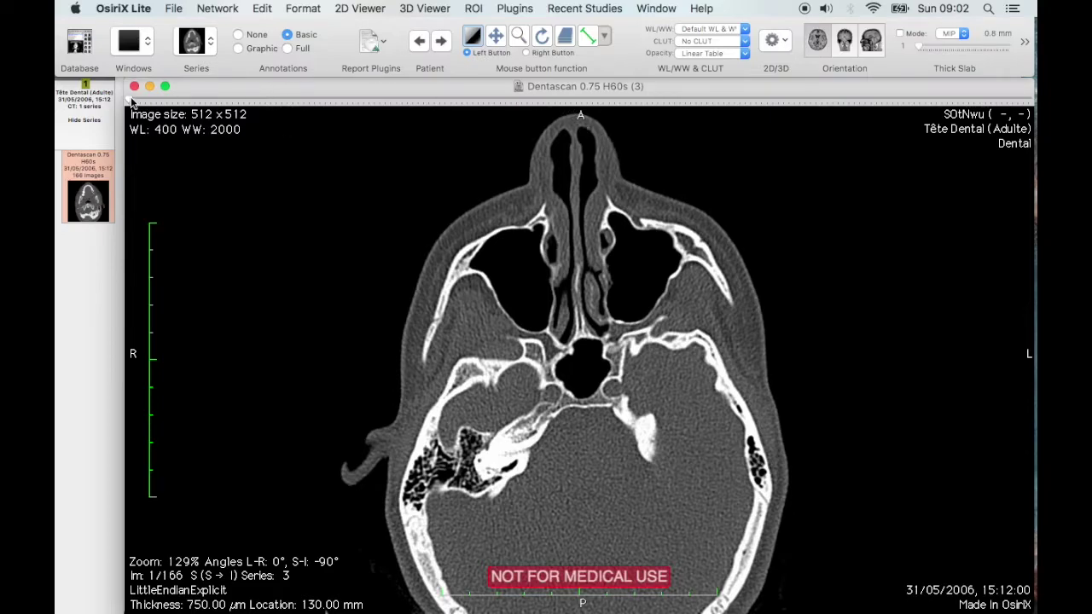
pyautogui.scroll(-20, 600, 111)
pyautogui.scroll(15, 601, 111)
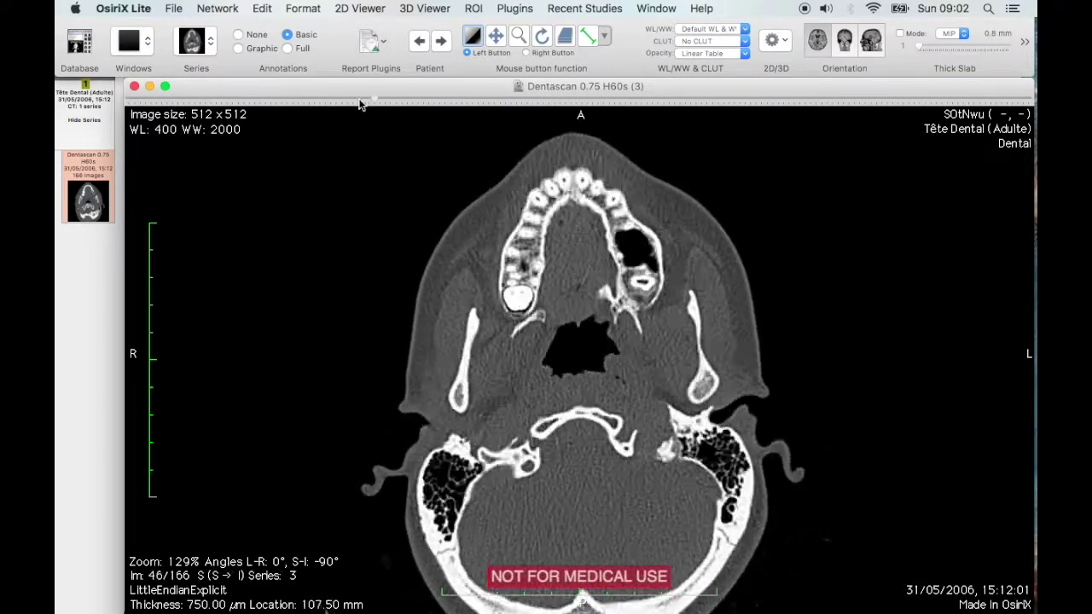
pyautogui.scroll(-20, 574, 100)
pyautogui.scroll(20, 531, 91)
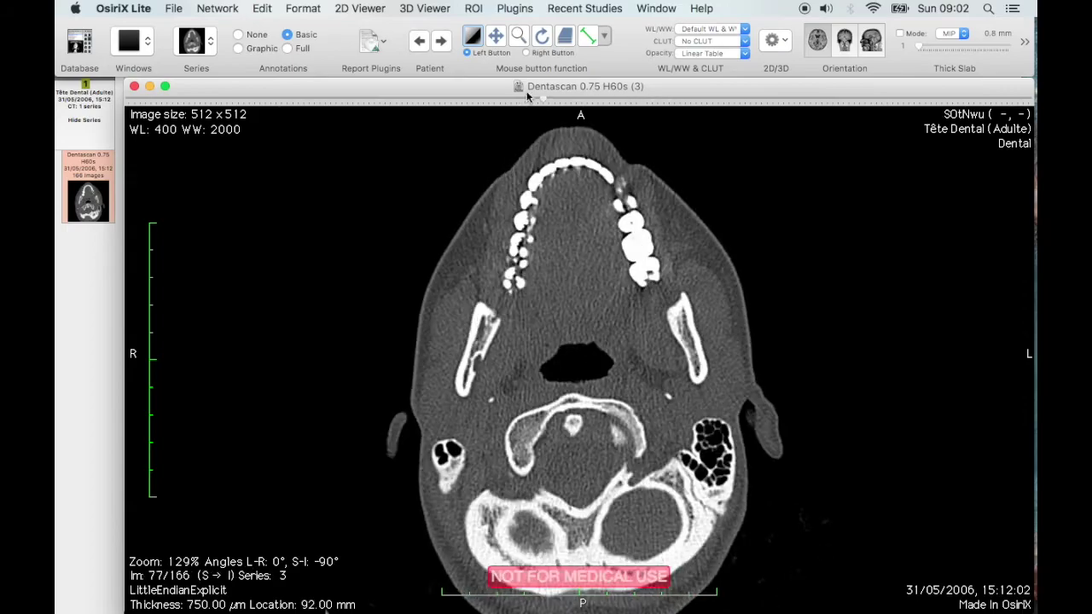
pyautogui.scroll(-20, 850, 133)
pyautogui.scroll(20, 842, 127)
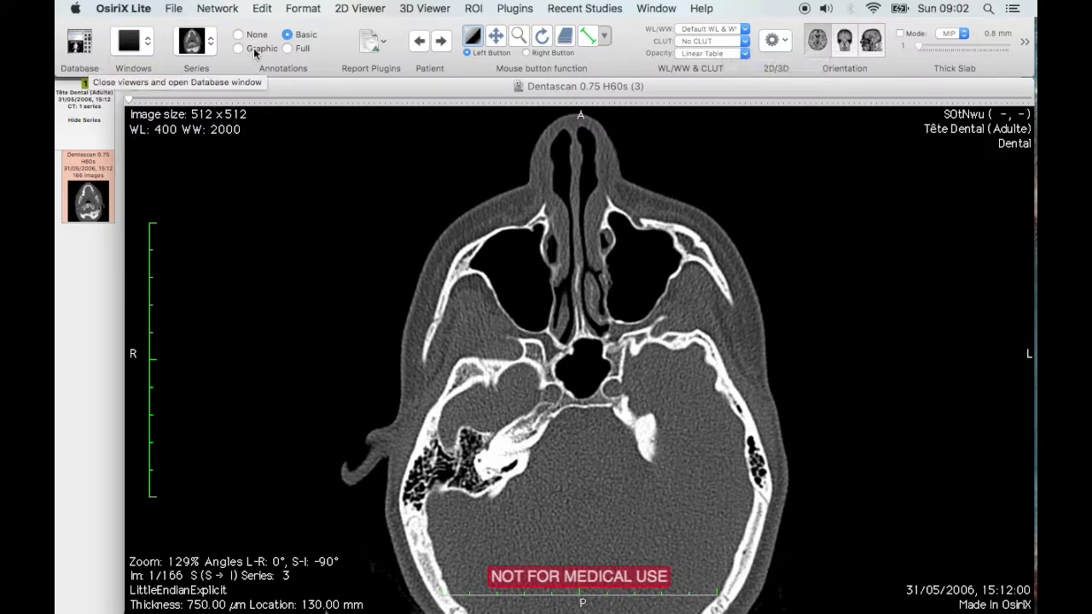
# Step: Build a 3D surface rendering of the Dentascan series with the CT - Bone threshold preset
pyautogui.click(786, 41)
pyautogui.click(796, 31)
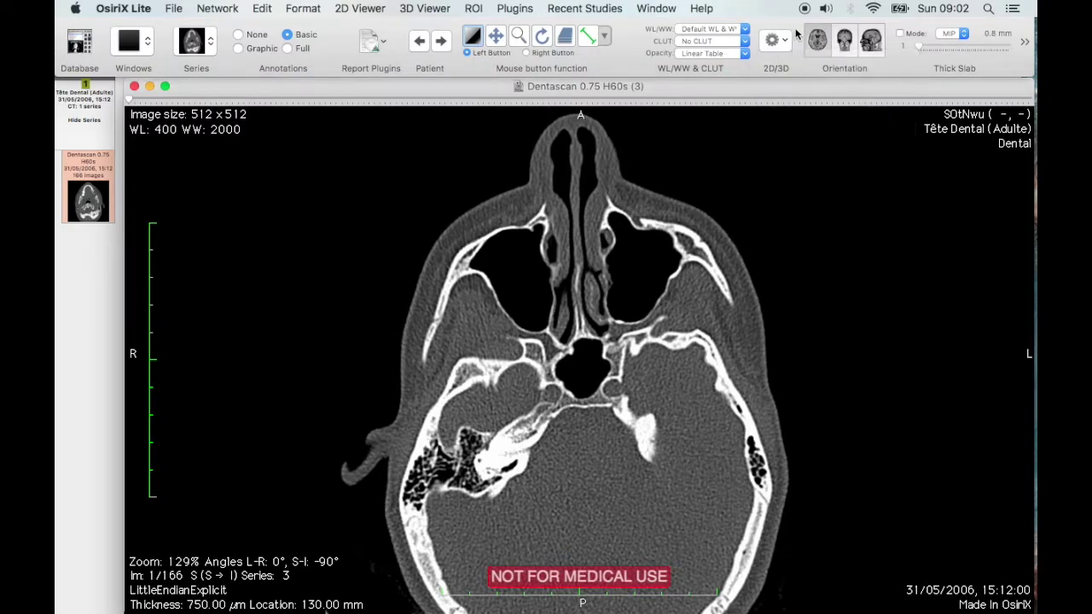
pyautogui.click(786, 42)
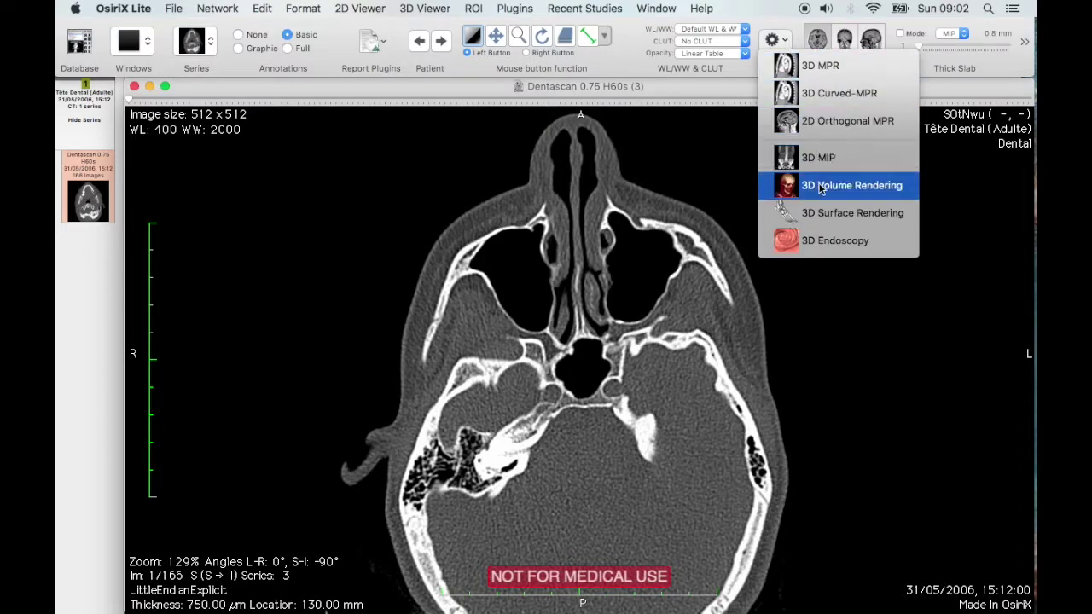
pyautogui.click(858, 216)
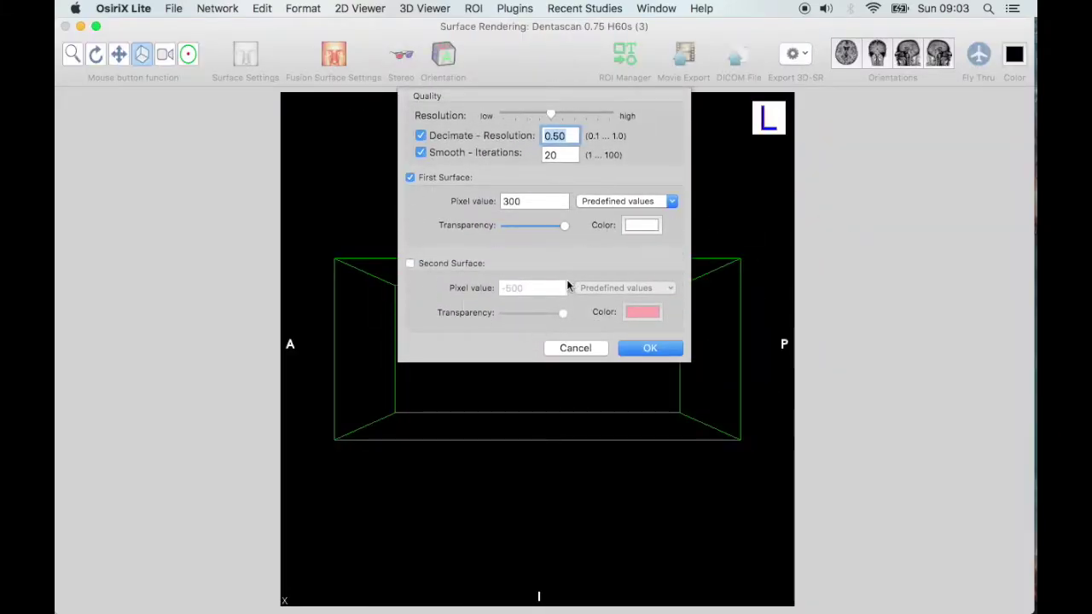
pyautogui.click(629, 200)
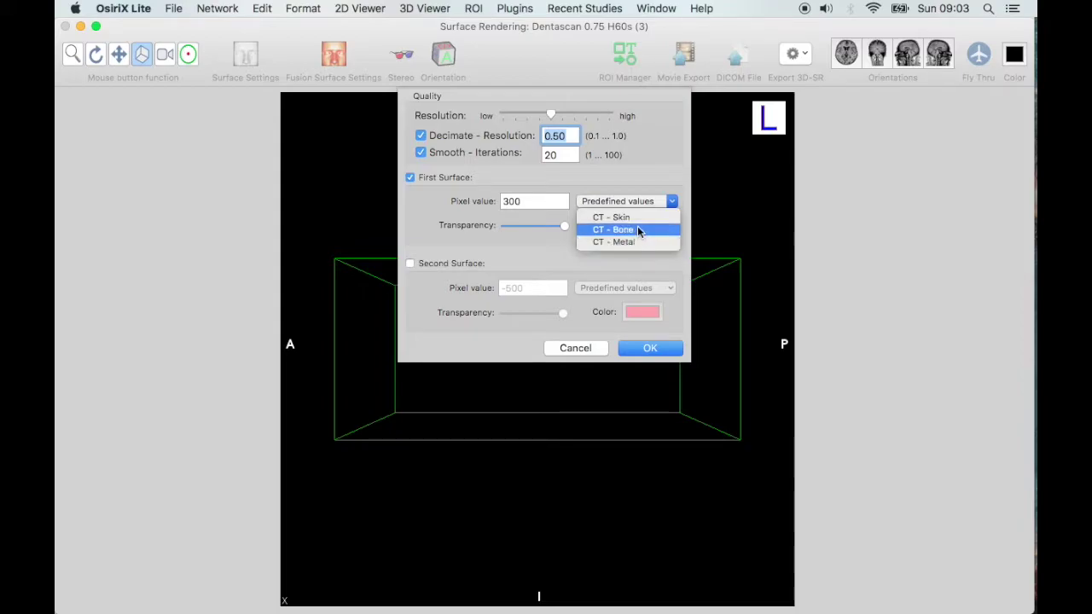
pyautogui.click(634, 231)
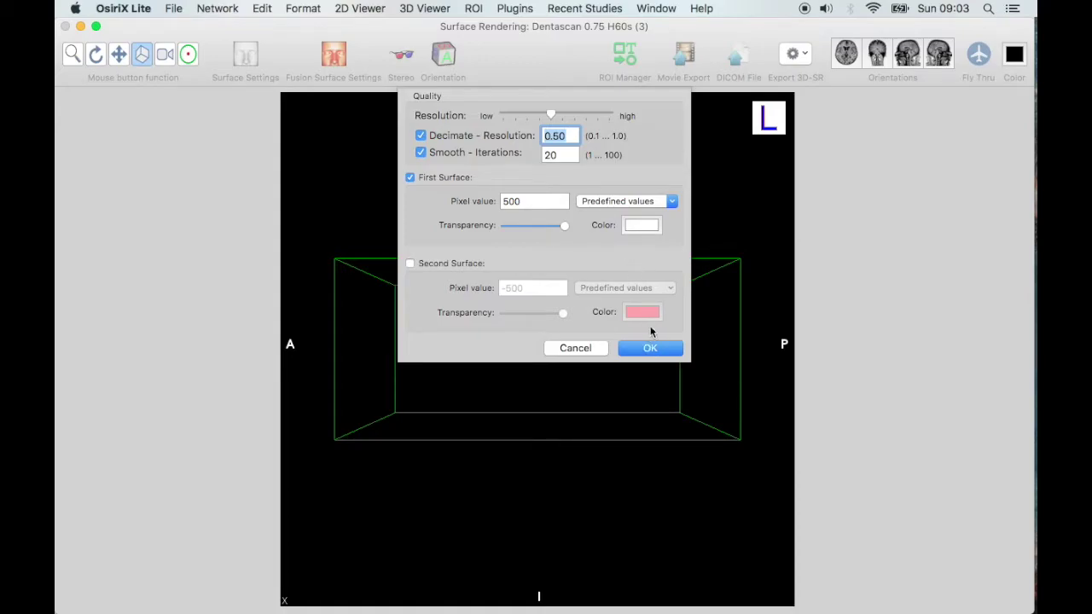
pyautogui.click(650, 348)
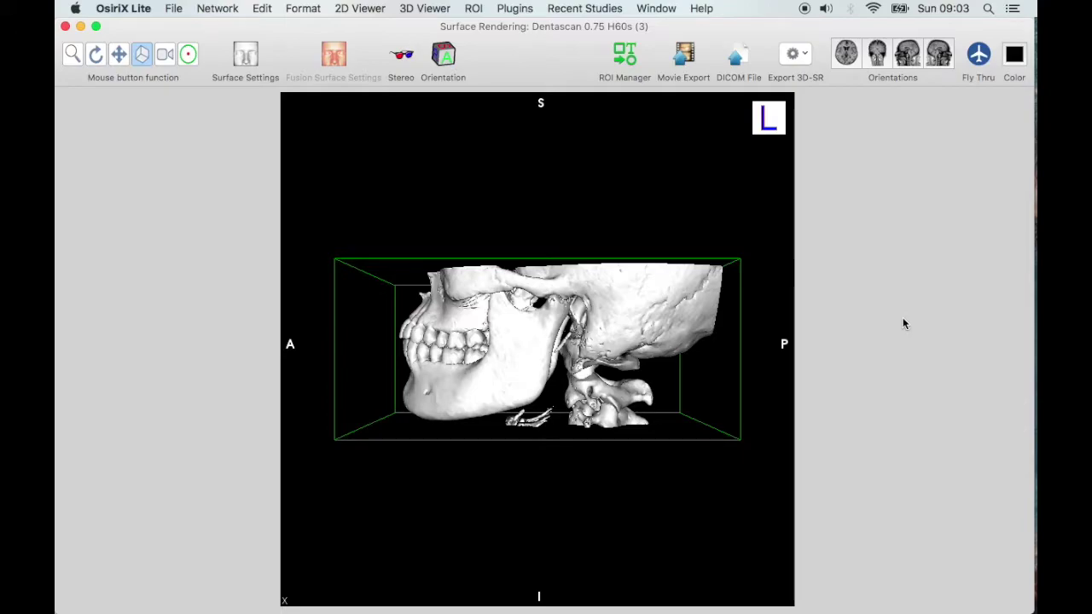
pyautogui.moveTo(385, 397); pyautogui.dragTo(427, 349)
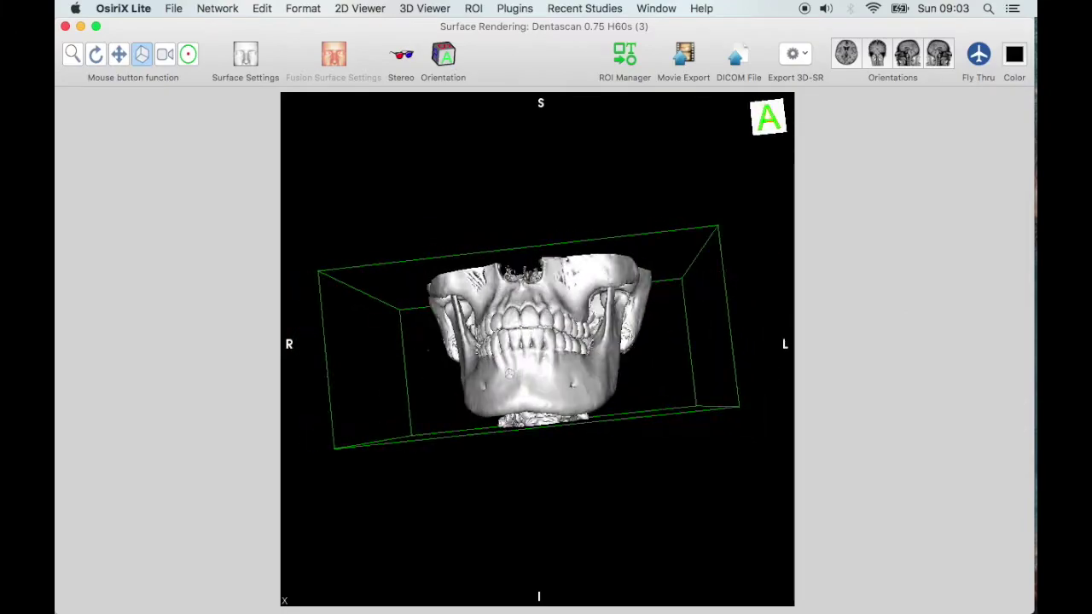
pyautogui.moveTo(510, 372); pyautogui.dragTo(657, 307)
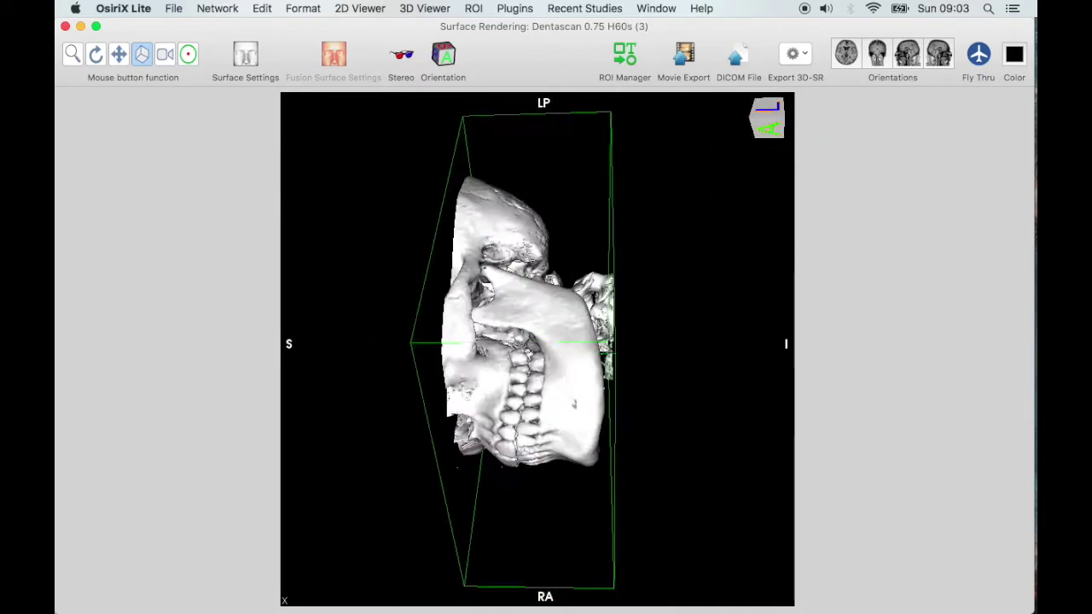
pyautogui.moveTo(573, 405); pyautogui.dragTo(597, 244)
pyautogui.scroll(5, 446, 271)
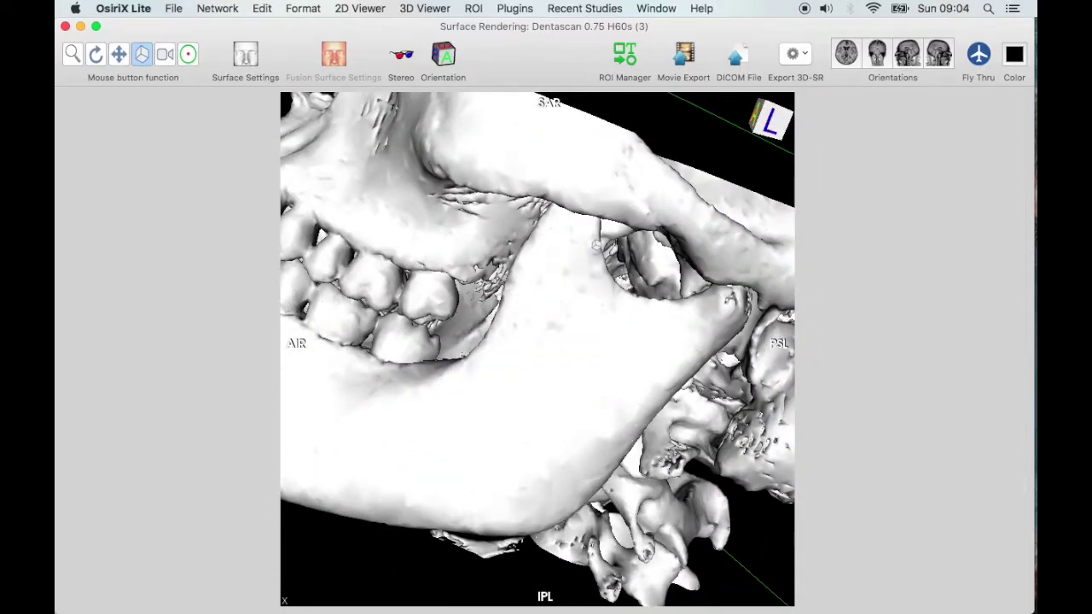
pyautogui.scroll(2, 597, 245)
pyautogui.scroll(-8, 596, 245)
pyautogui.moveTo(477, 268); pyautogui.dragTo(604, 253)
pyautogui.scroll(-2, 604, 252)
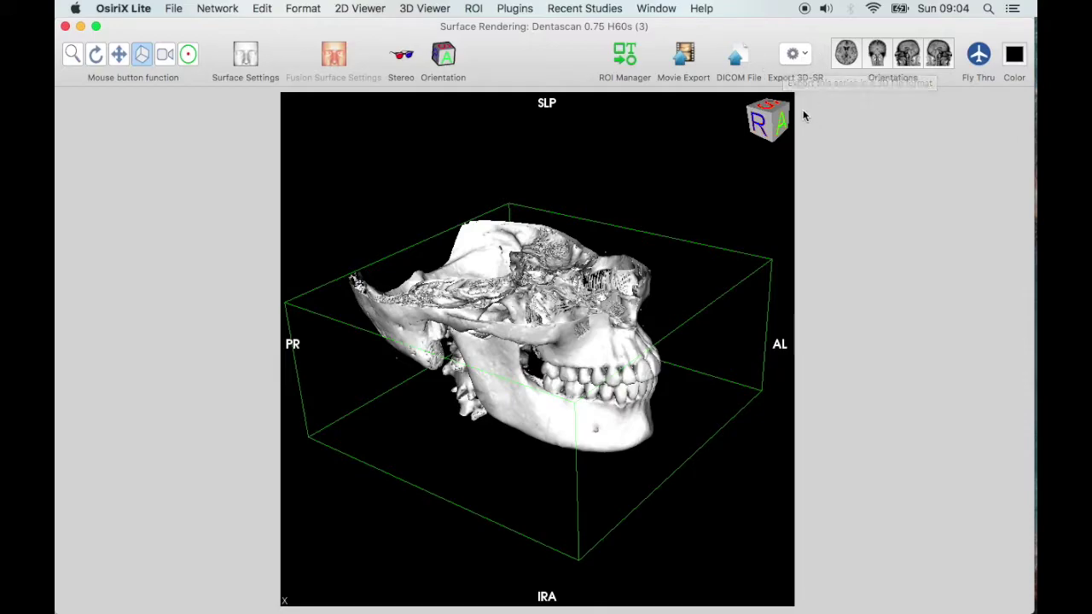
pyautogui.click(798, 55)
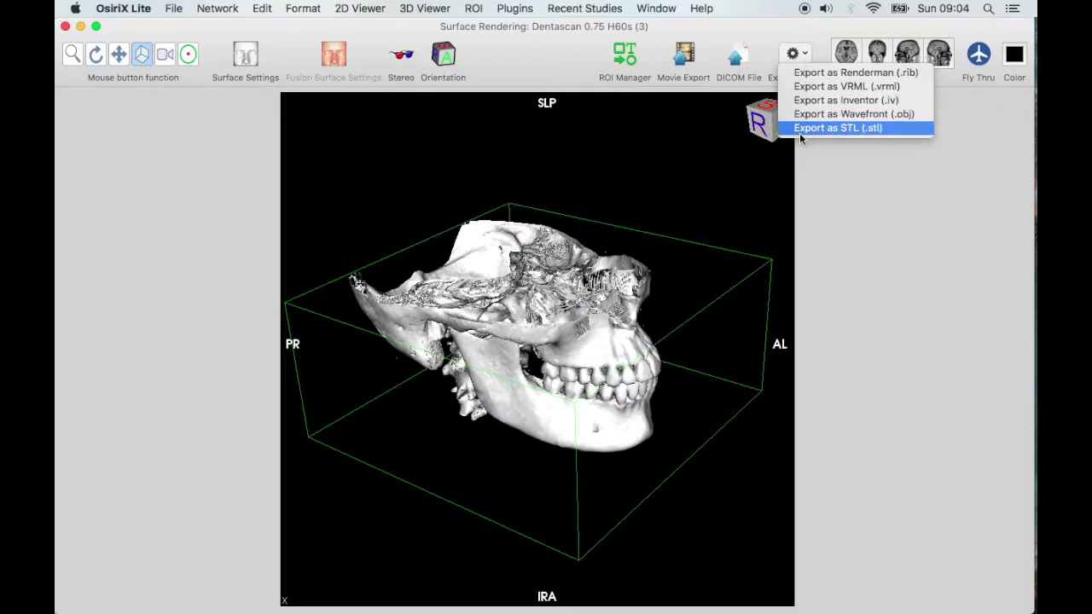
# Step: Export the bone surface as teeth-1.stl to the Desktop and switch over to it
pyautogui.click(870, 134)
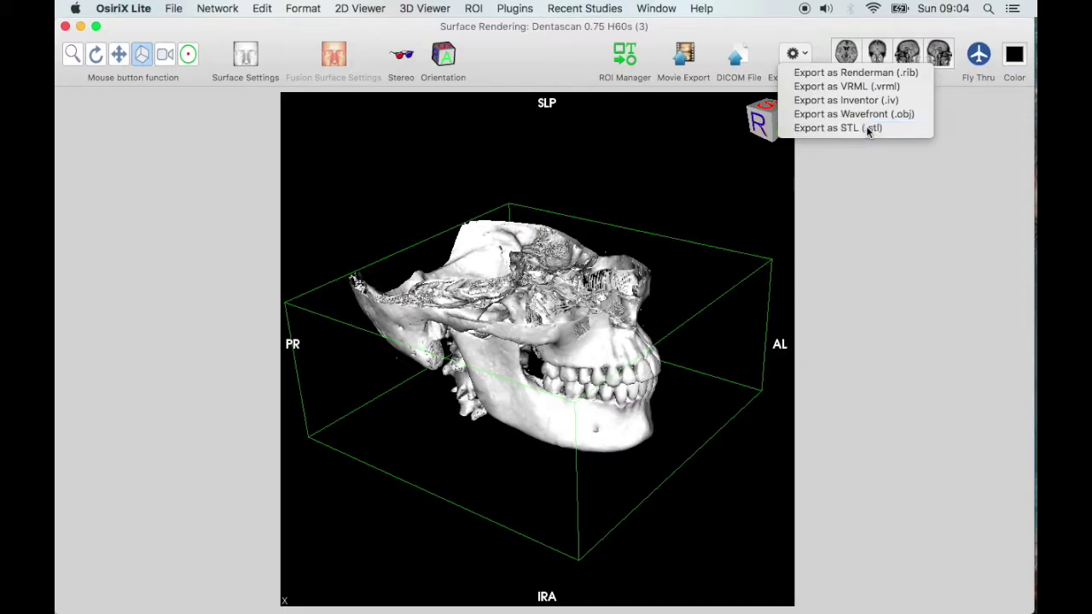
pyautogui.write('teeth')
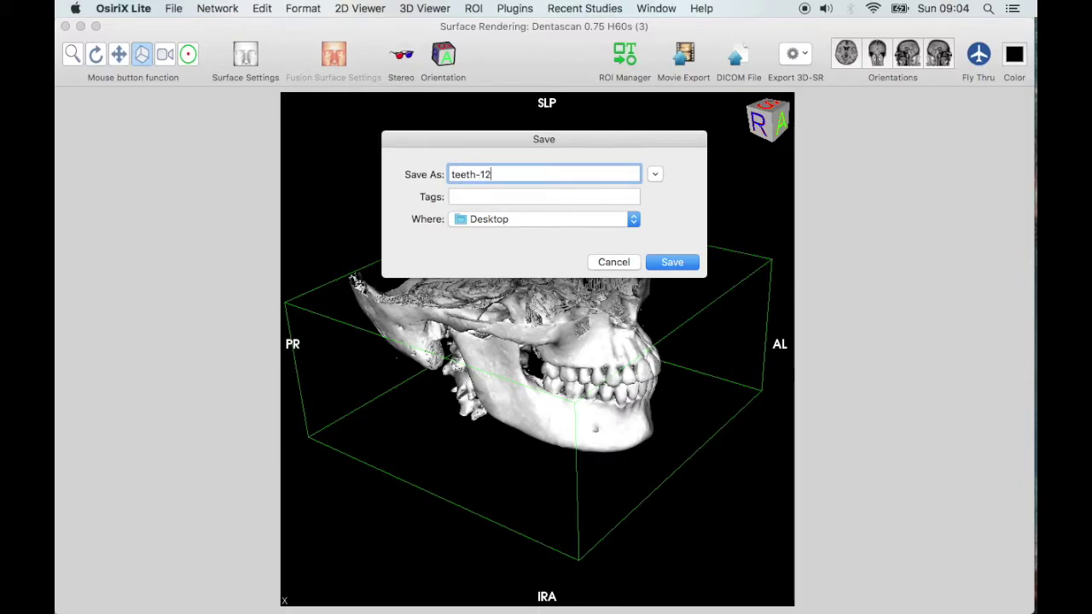
pyautogui.write('-12')
pyautogui.press('BackSpace')
pyautogui.press('Return')
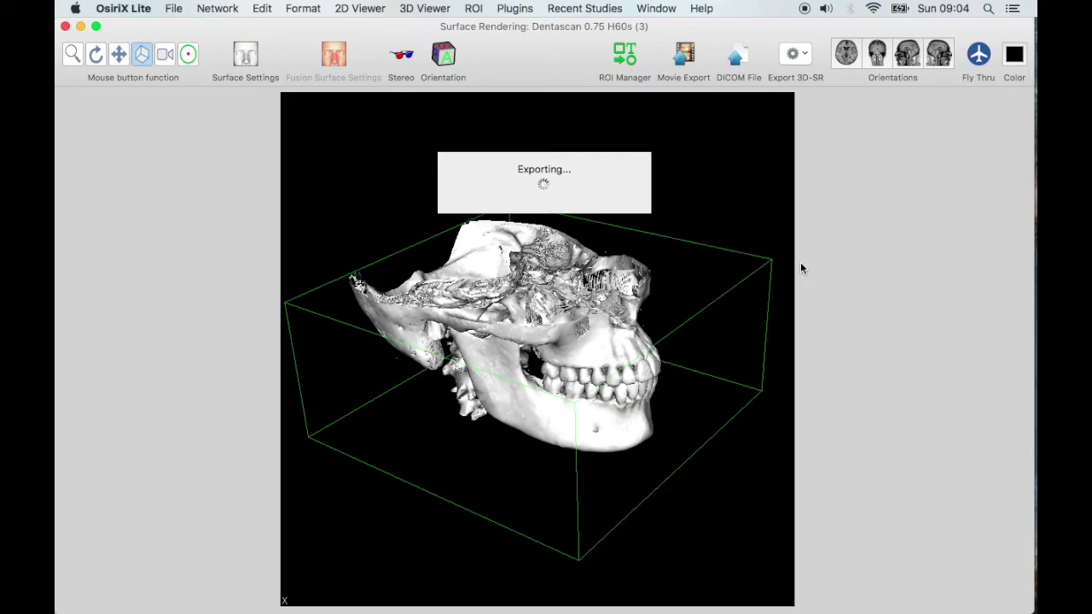
pyautogui.hotkey('ctrl', 'Right')
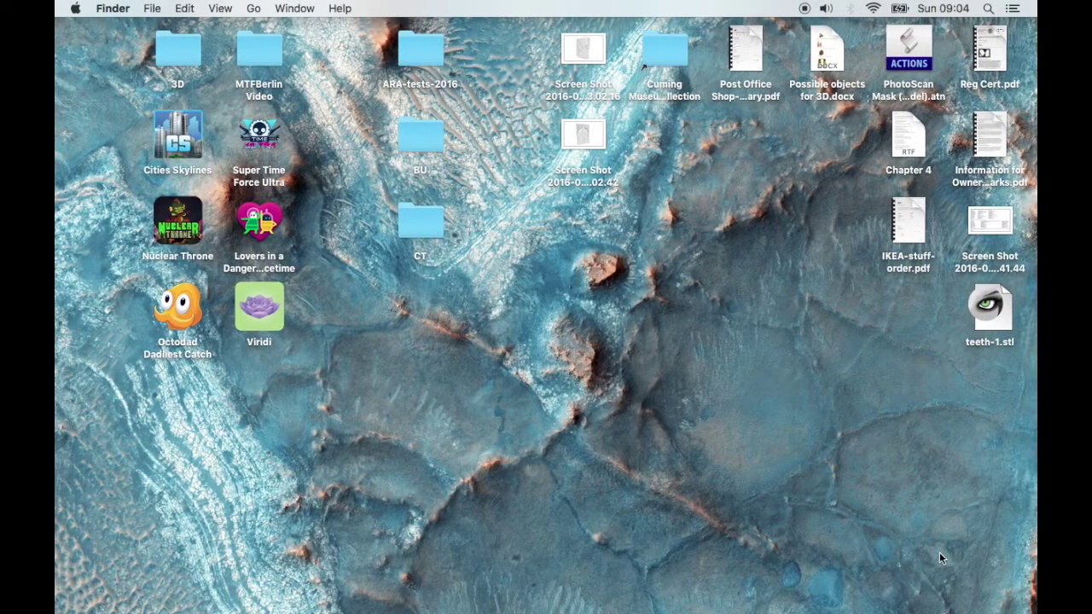
# Step: Select teeth-1.stl on the desktop and show its Quick Look preview and Get Info window
pyautogui.click(991, 314)
pyautogui.press('space')
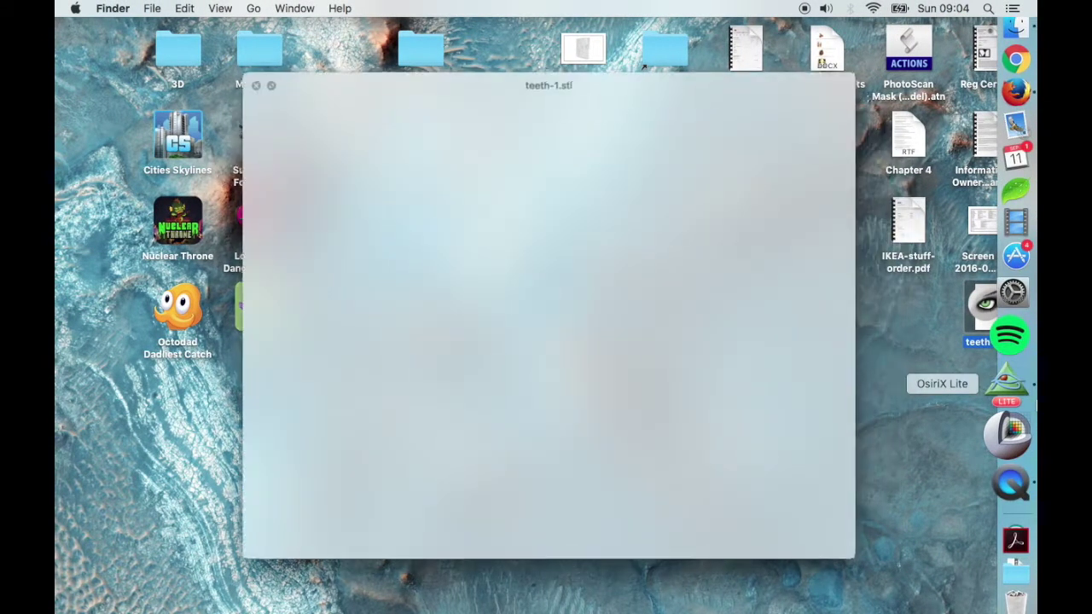
pyautogui.press('super+i')
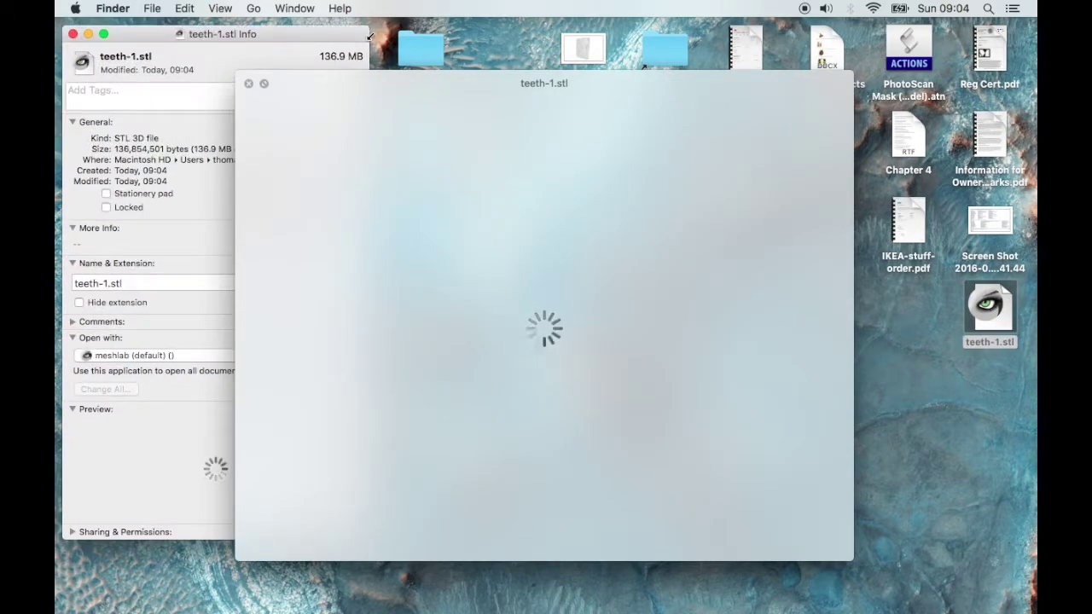
# Step: Arrange the info and preview windows, rotate the previewed skull, then close Quick Look
pyautogui.moveTo(369, 36); pyautogui.dragTo(265, 38)
pyautogui.moveTo(320, 78); pyautogui.dragTo(373, 46)
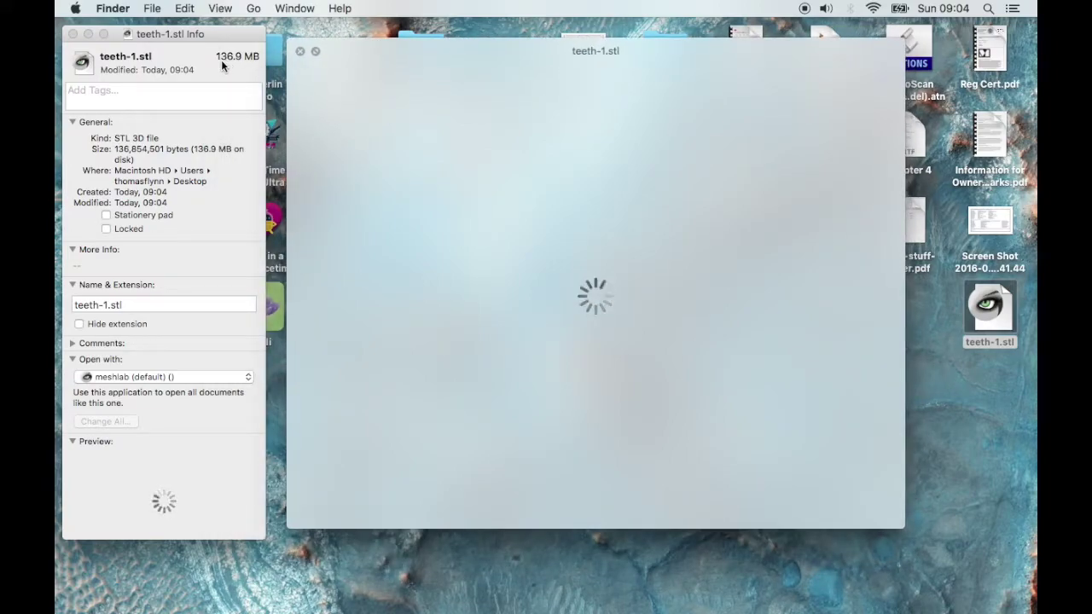
pyautogui.moveTo(327, 73); pyautogui.dragTo(313, 66)
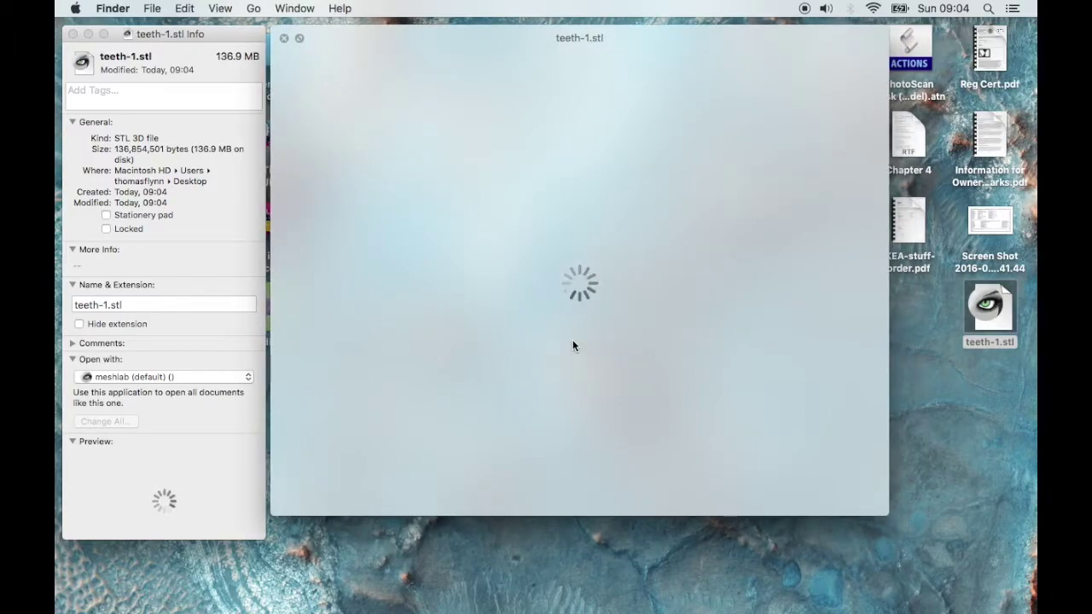
pyautogui.moveTo(580, 341); pyautogui.dragTo(649, 299)
pyautogui.press('space')
# Step: Open teeth-1.stl in MeshLab, accepting the post-open processing options
pyautogui.click(1003, 304)
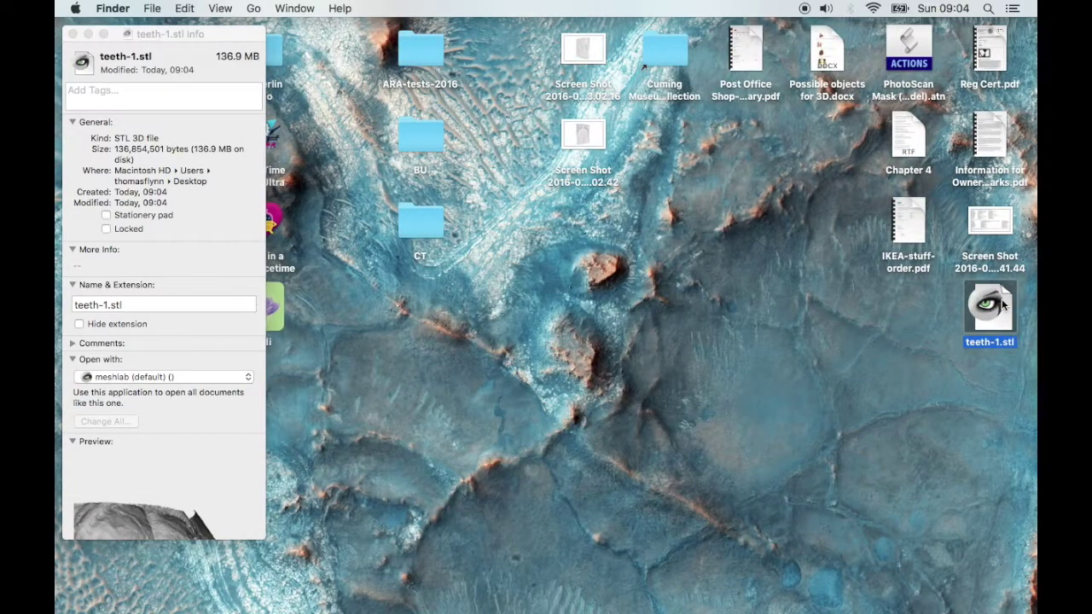
pyautogui.doubleClick(992, 303)
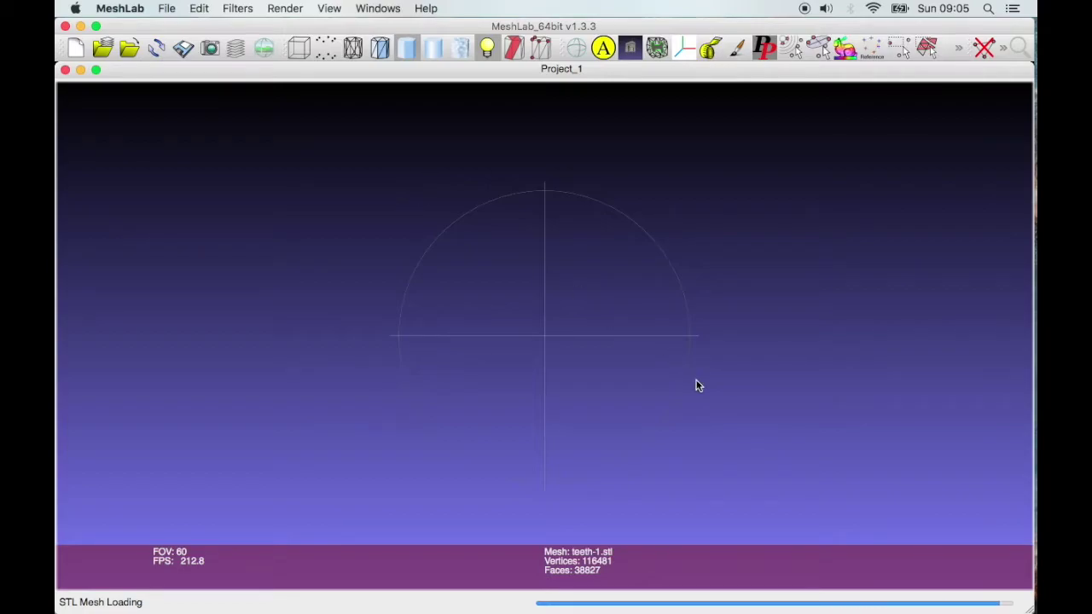
pyautogui.click(626, 331)
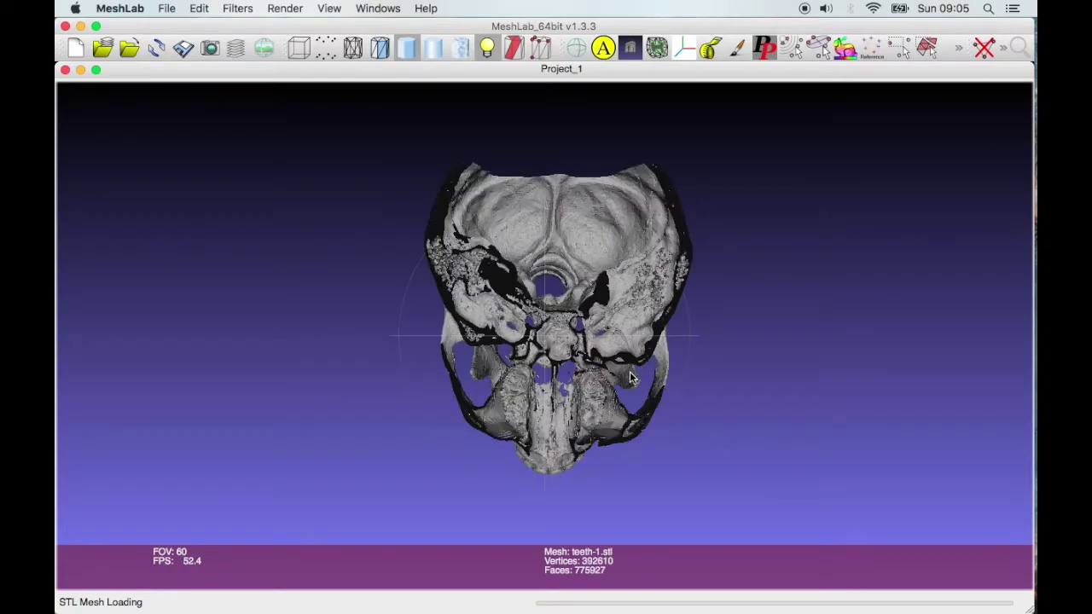
# Step: Rotate and zoom the 775927-face skull mesh through side, front and left views
pyautogui.moveTo(630, 378); pyautogui.dragTo(570, 313)
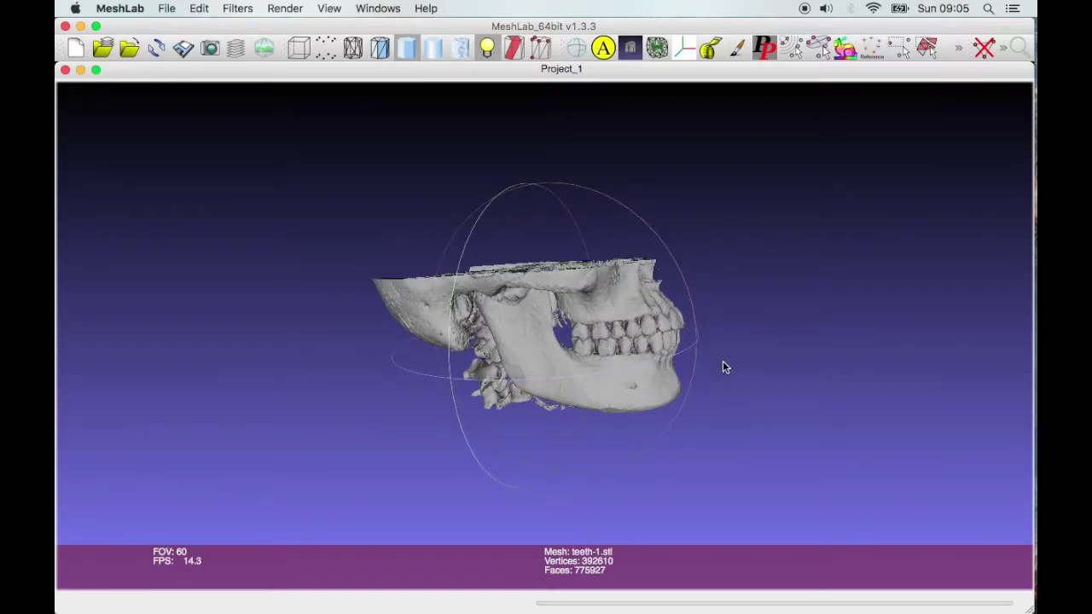
pyautogui.moveTo(688, 353); pyautogui.dragTo(584, 365)
pyautogui.scroll(-2, 584, 365)
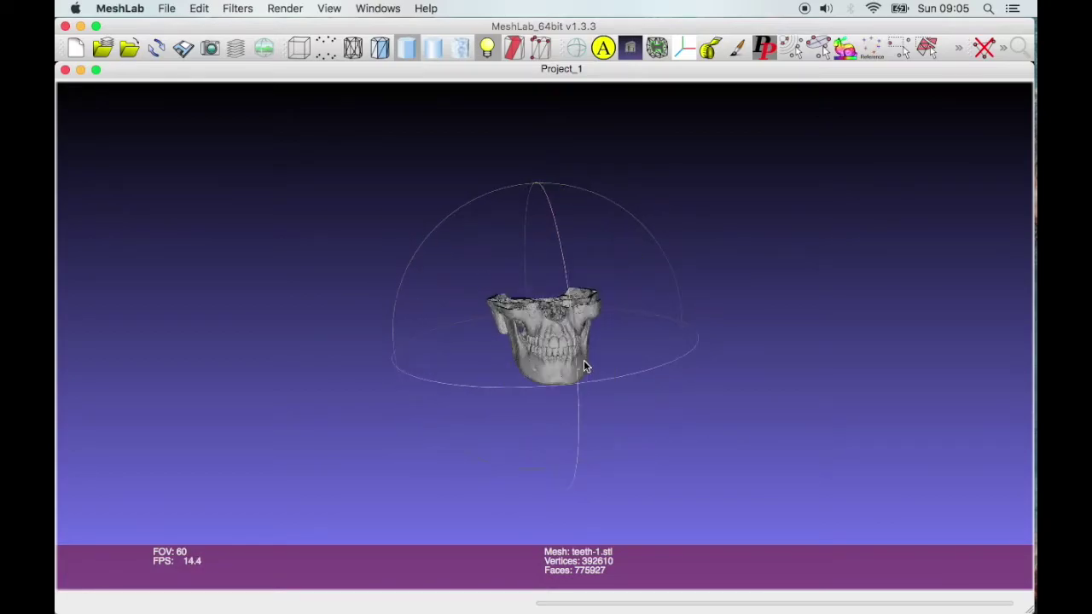
pyautogui.scroll(2, 584, 365)
pyautogui.scroll(3, 583, 360)
pyautogui.scroll(-2, 583, 360)
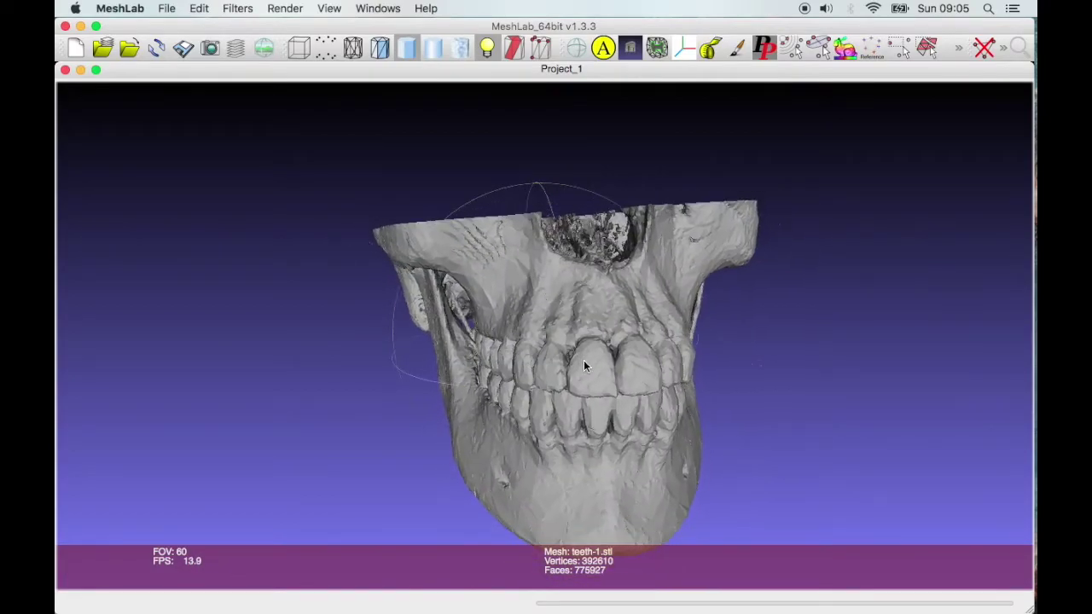
pyautogui.moveTo(631, 361); pyautogui.dragTo(487, 378)
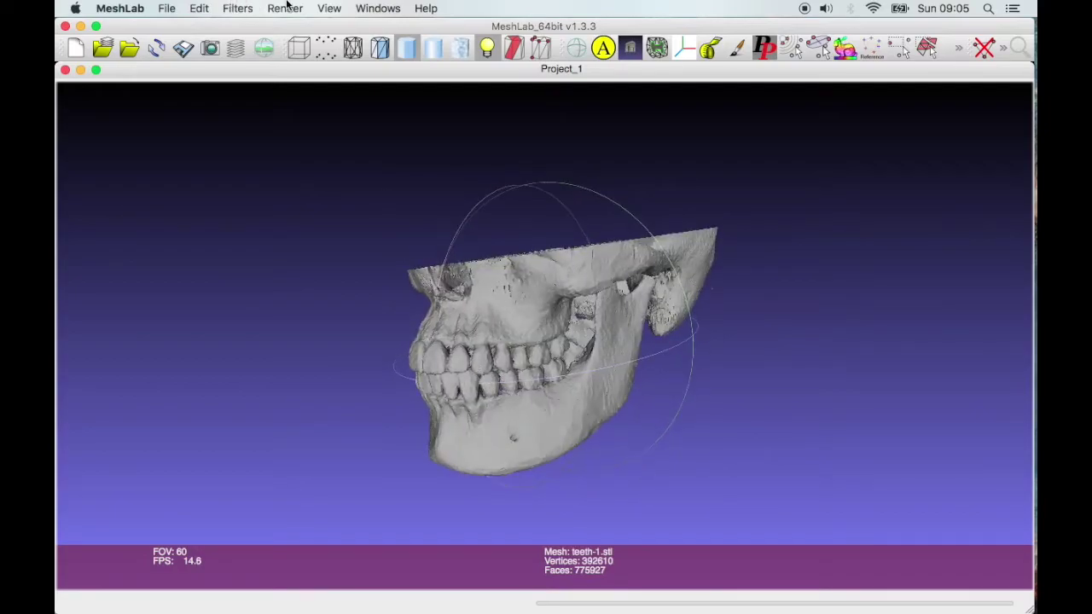
# Step: Run Remove Isolated pieces (wrt Face Num.) on the skull, applying it twice at minimum size 100
pyautogui.click(255, 6)
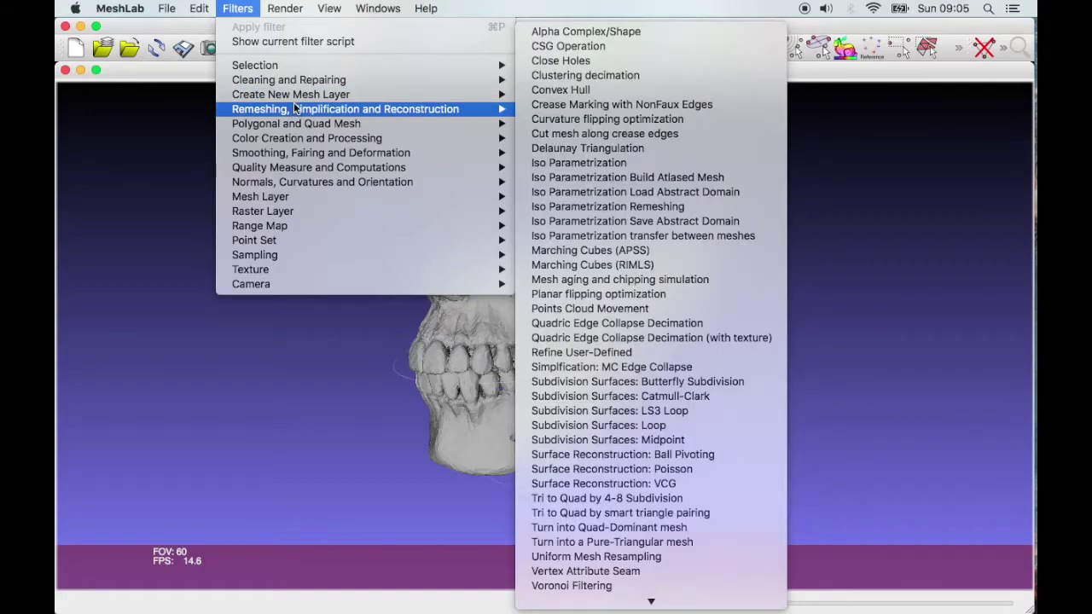
pyautogui.moveTo(292, 83)
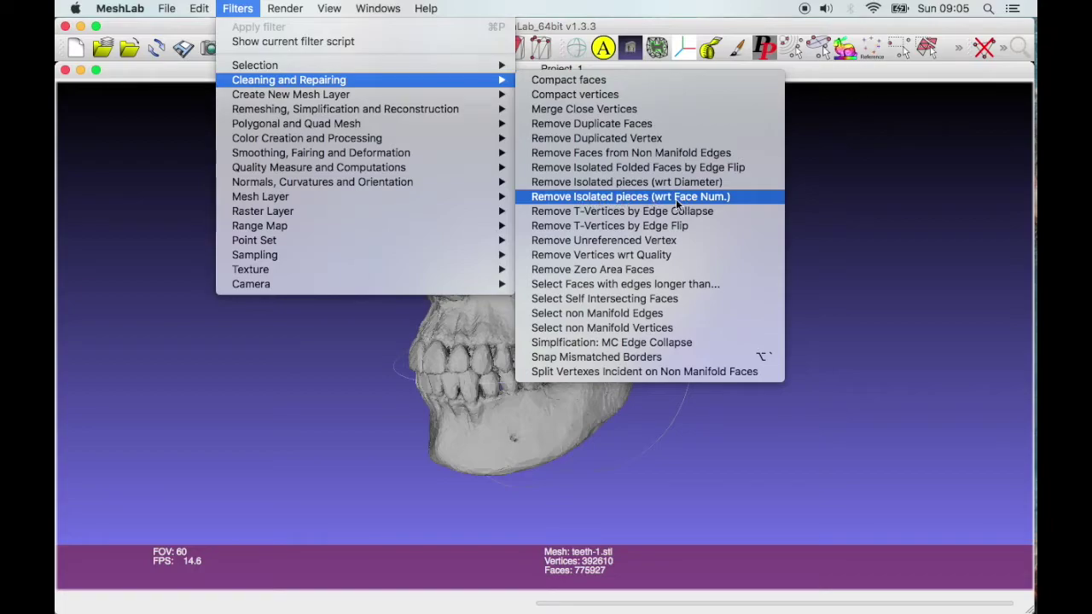
pyautogui.click(734, 196)
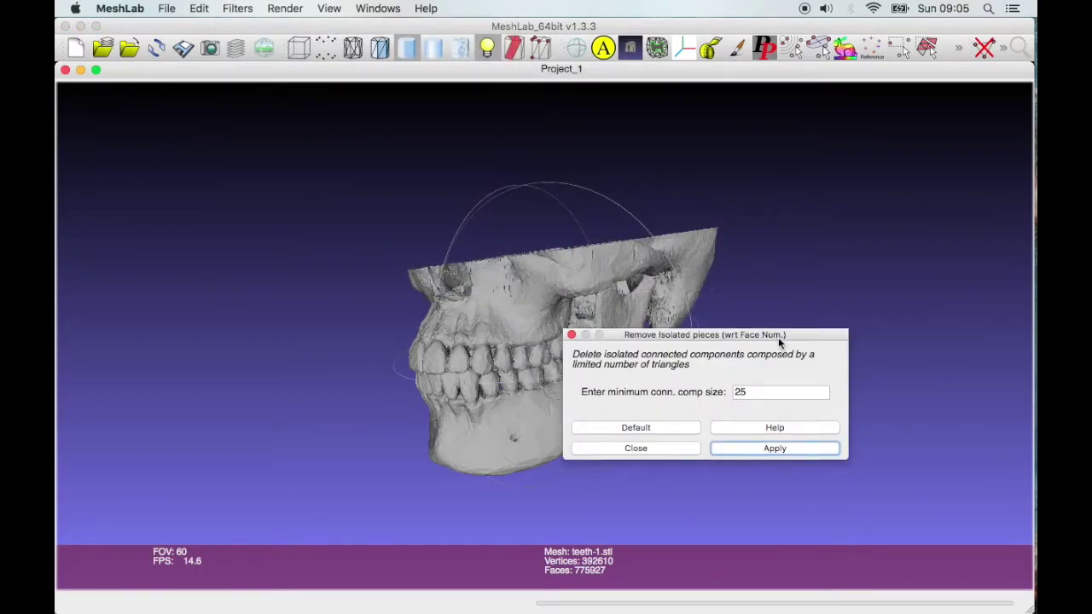
pyautogui.moveTo(777, 337); pyautogui.dragTo(883, 207)
pyautogui.doubleClick(891, 266)
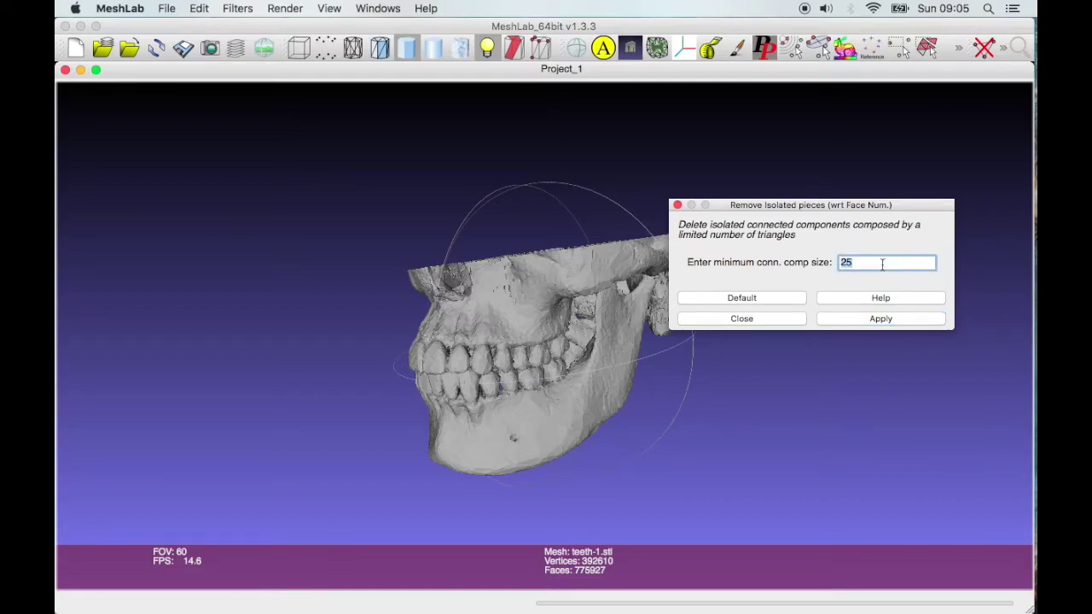
pyautogui.click(888, 319)
pyautogui.click(871, 321)
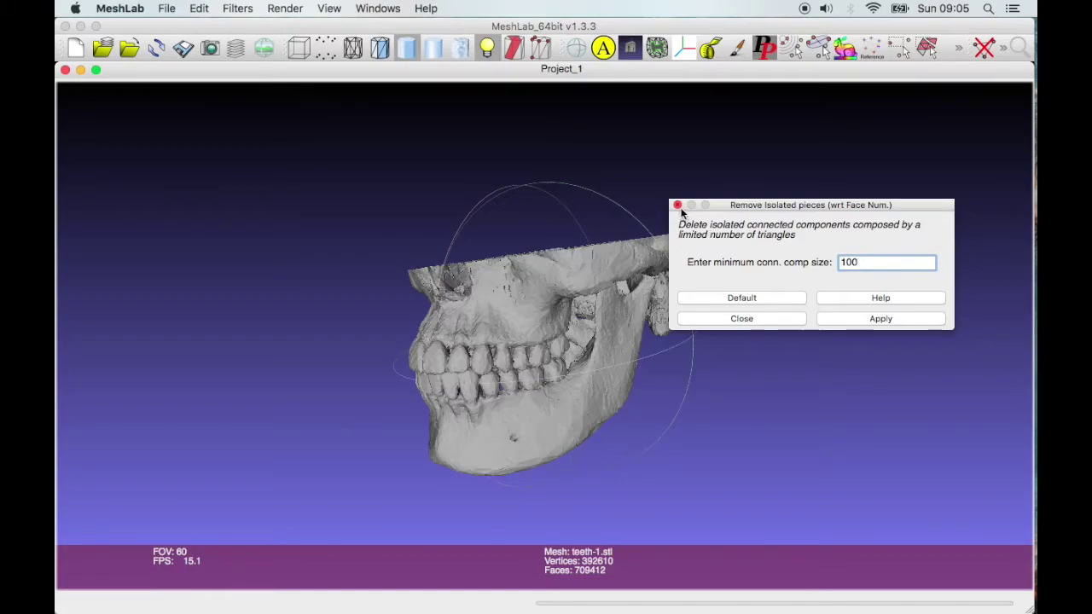
# Step: Raise the minimum component size to 250 and reapply until the mesh has 697014 faces
pyautogui.moveTo(699, 348); pyautogui.dragTo(731, 268)
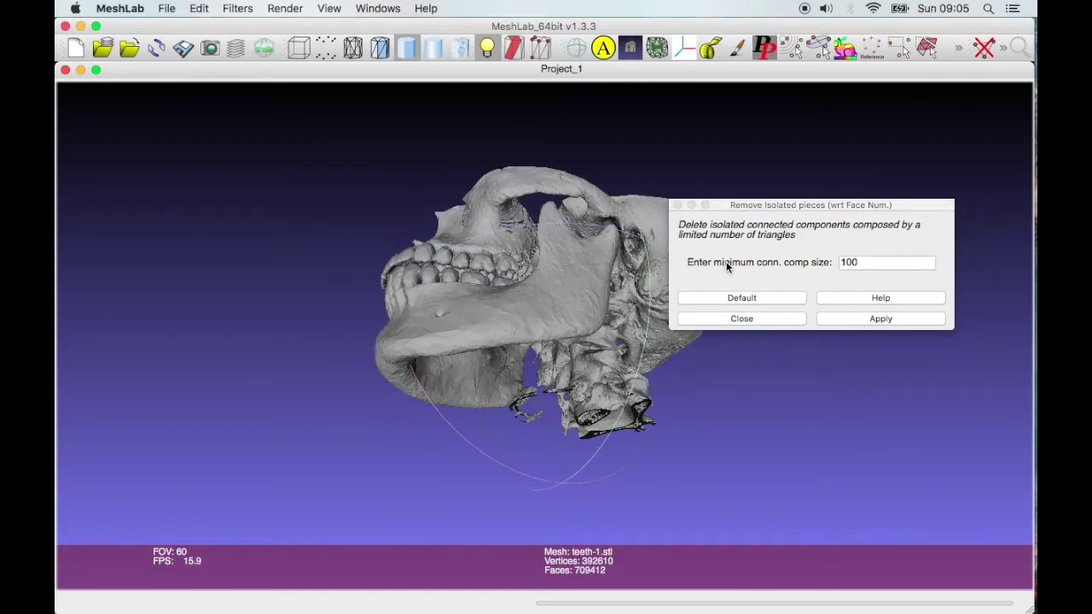
pyautogui.moveTo(604, 340); pyautogui.dragTo(716, 324)
pyautogui.click(874, 262)
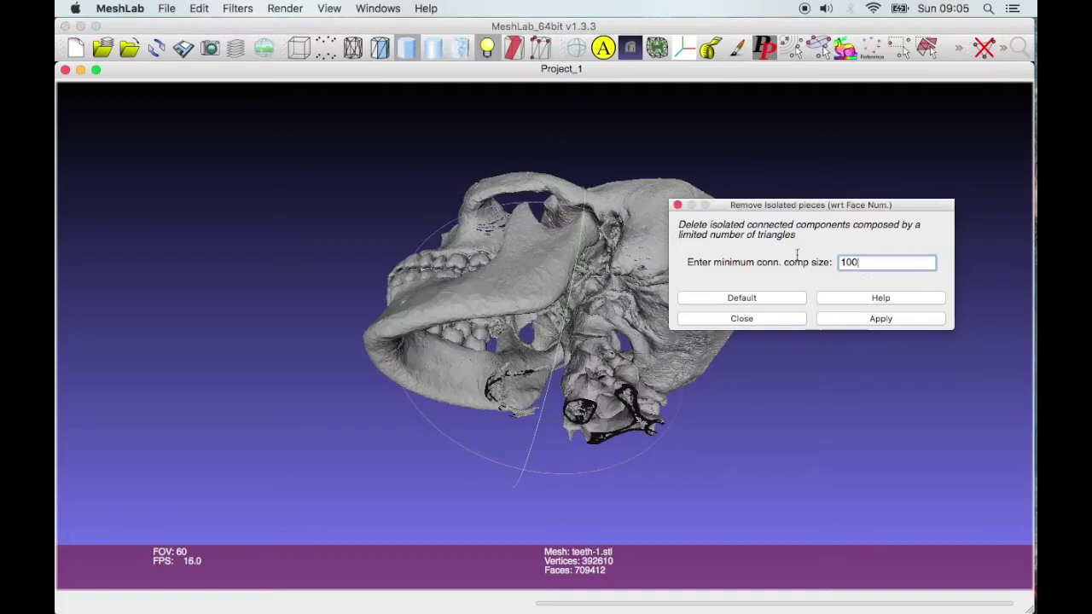
pyautogui.write('250')
pyautogui.click(881, 320)
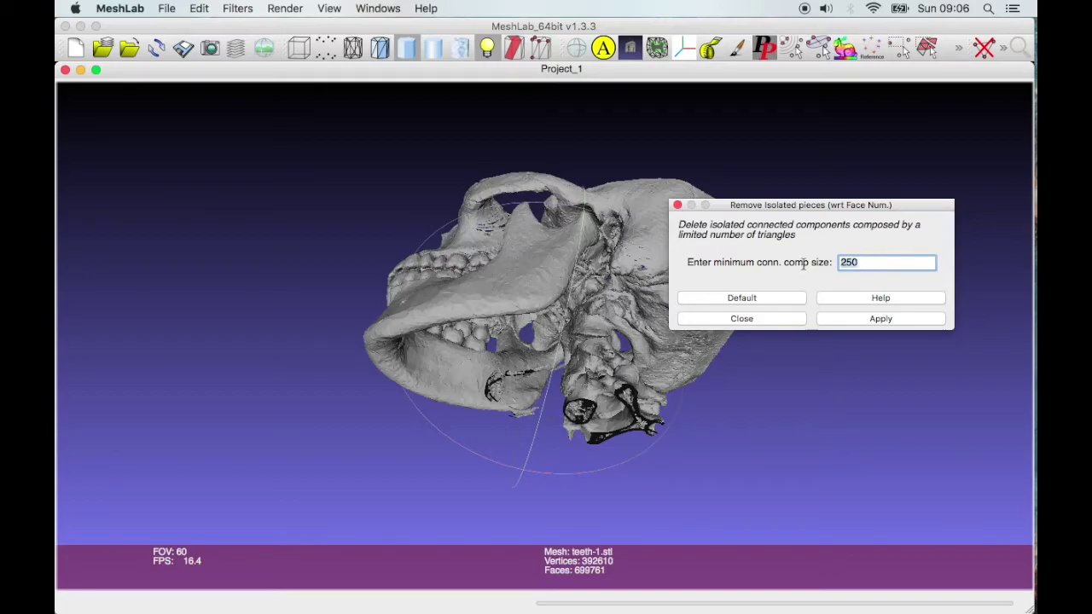
pyautogui.click(866, 320)
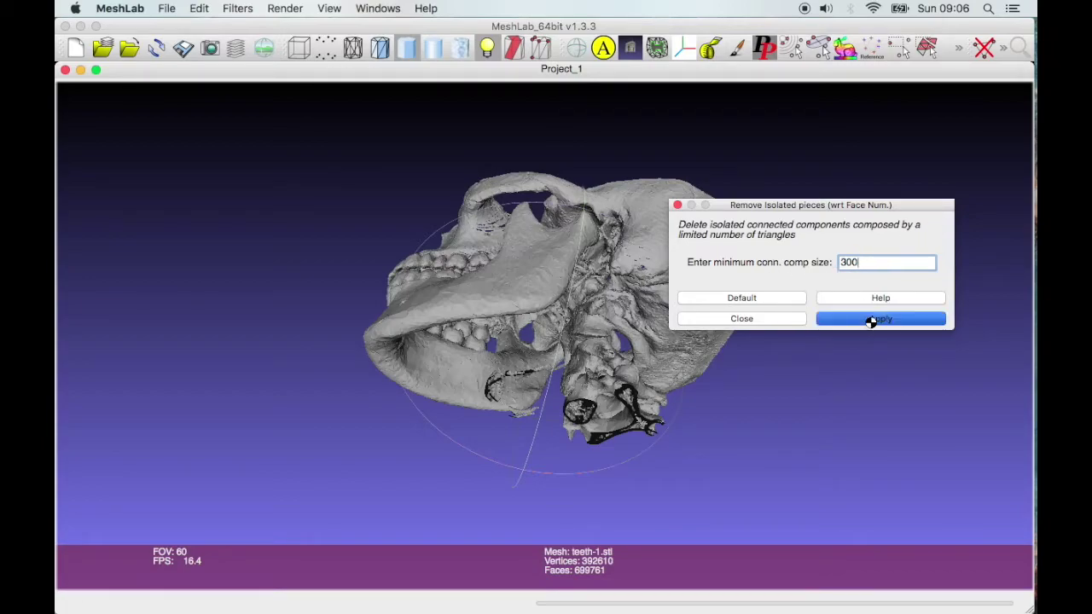
pyautogui.click(677, 206)
pyautogui.moveTo(677, 207); pyautogui.dragTo(522, 300)
pyautogui.scroll(-3, 529, 324)
# Step: Simplify the skull with Quadric Edge Collapse Decimation to a 250000-face target
pyautogui.click(246, 8)
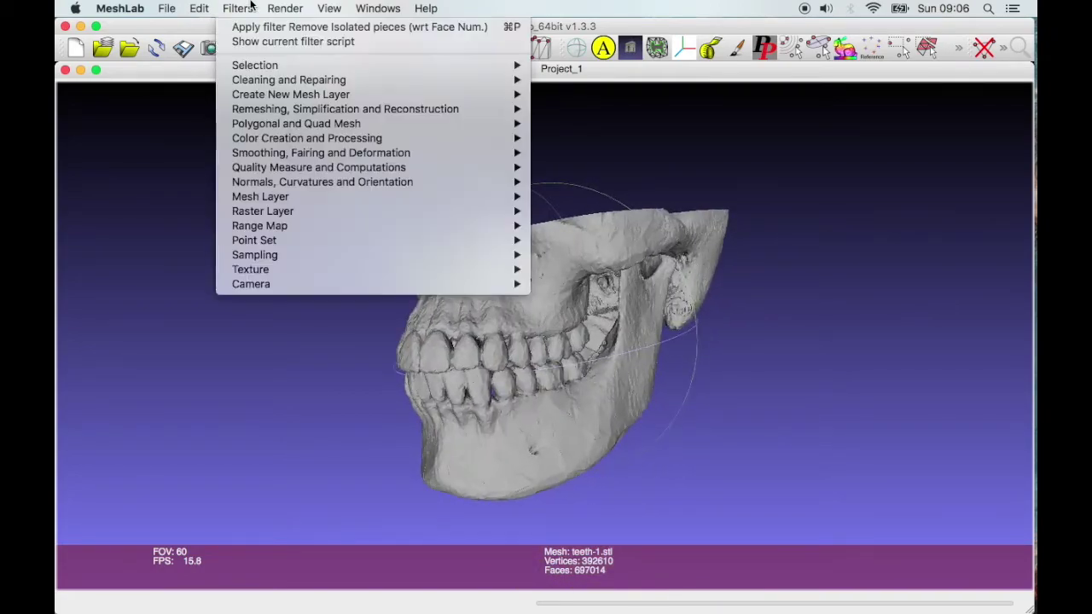
pyautogui.moveTo(324, 97)
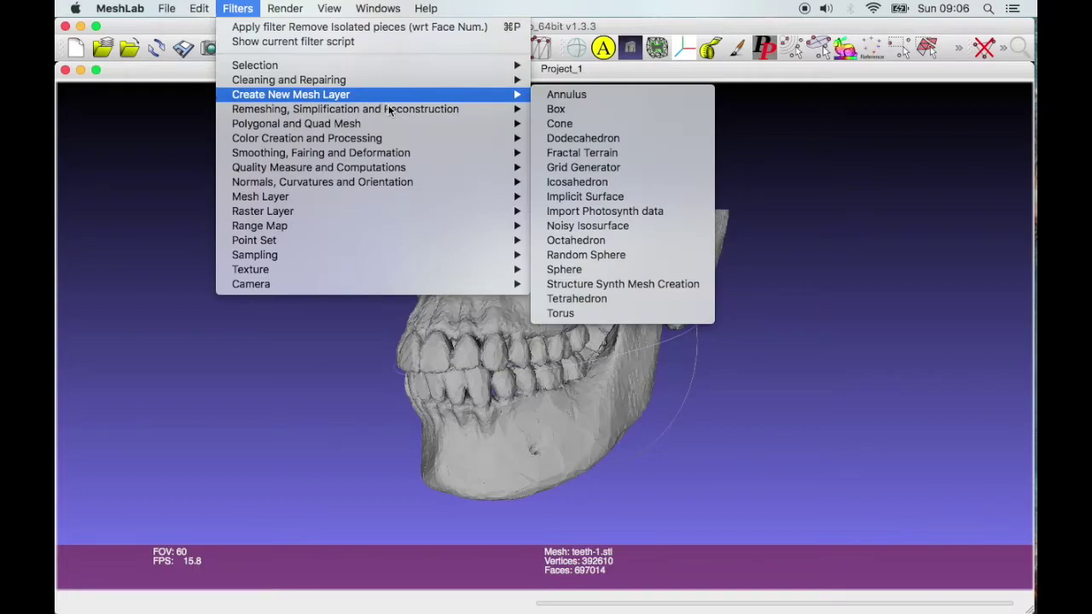
pyautogui.moveTo(409, 111)
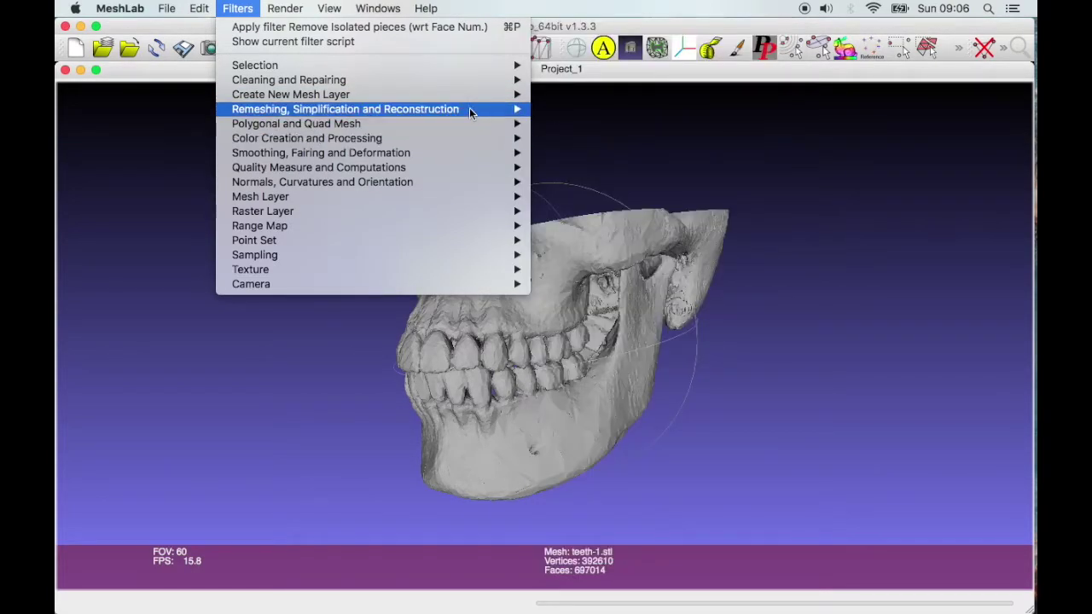
pyautogui.moveTo(473, 111)
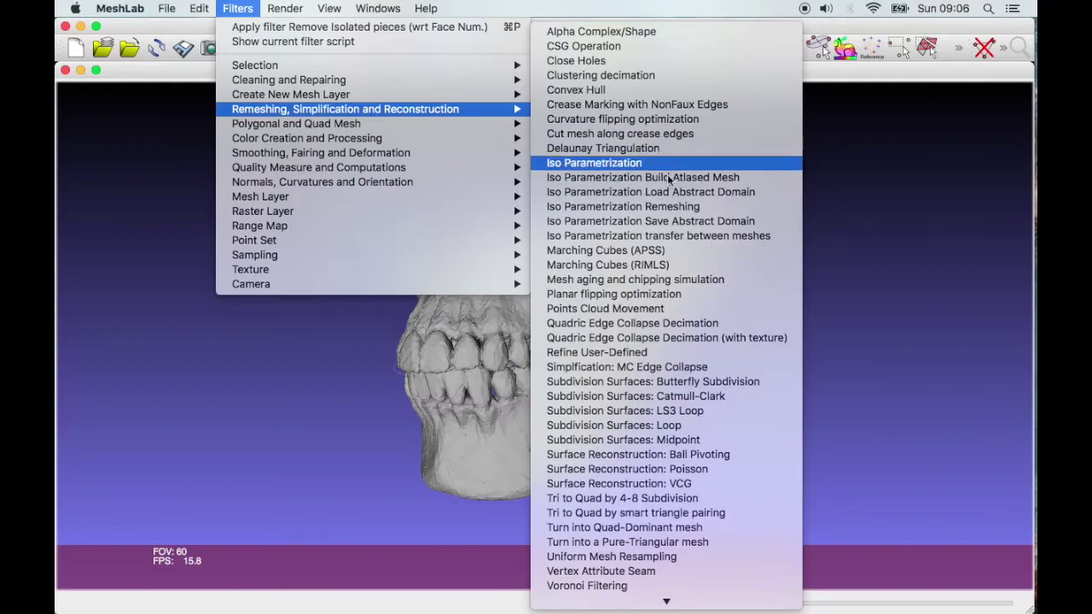
pyautogui.click(710, 324)
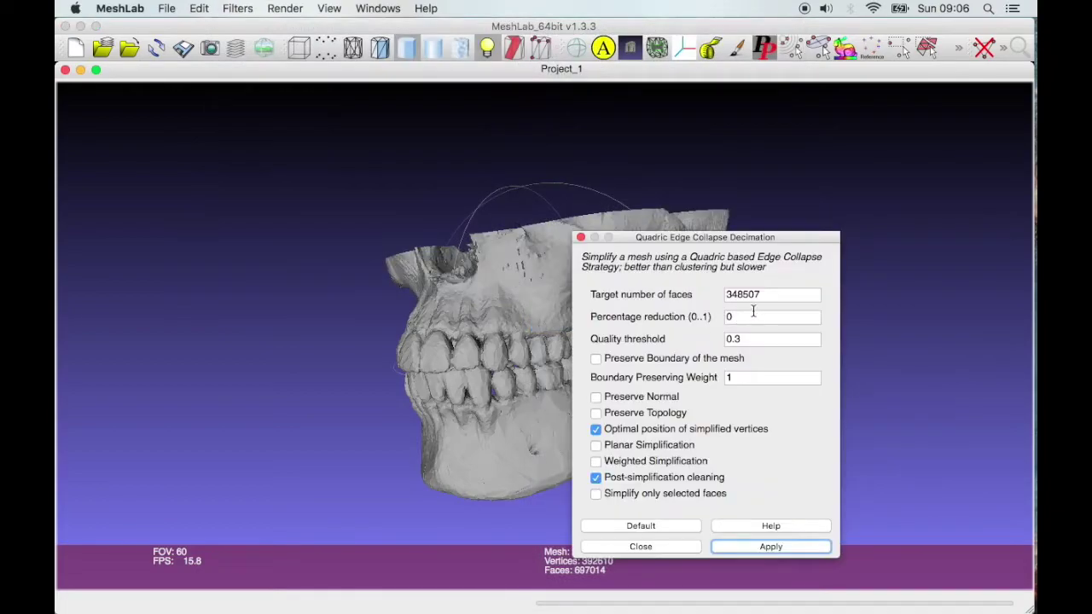
pyautogui.doubleClick(767, 296)
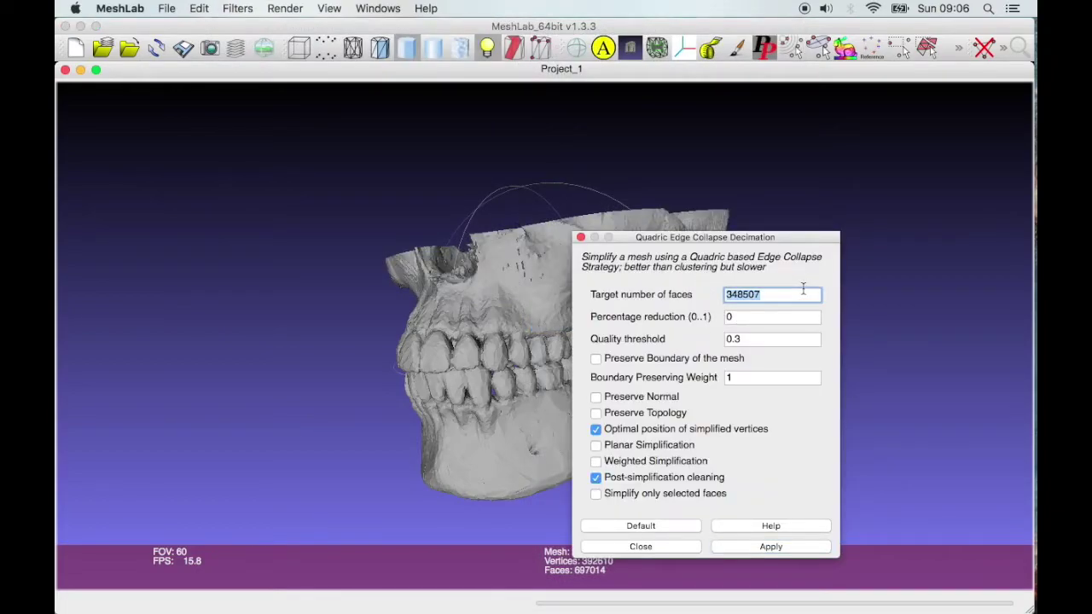
pyautogui.write('250000')
pyautogui.click(762, 547)
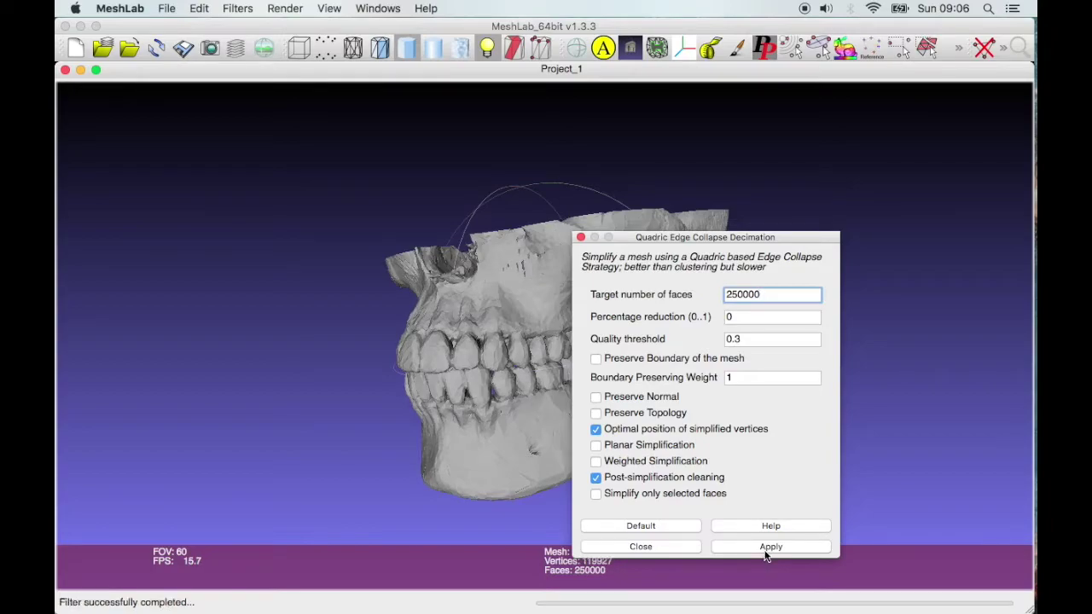
# Step: Inspect the simplified skull and save it back to teeth-1.stl
pyautogui.click(581, 237)
pyautogui.moveTo(563, 247); pyautogui.dragTo(555, 333)
pyautogui.click(183, 48)
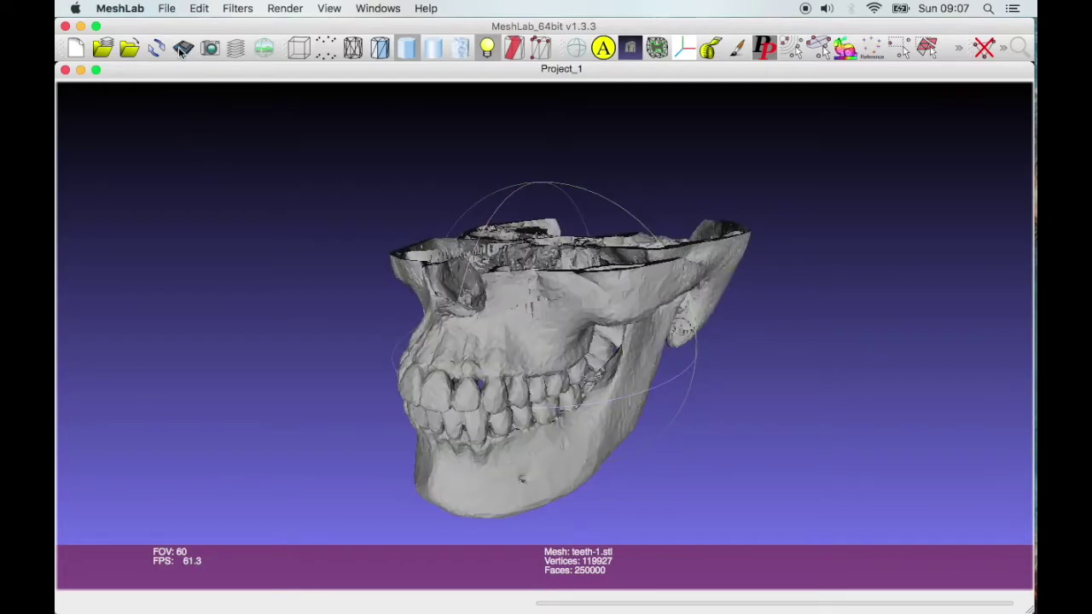
# Step: Confirm the STL save options, hide MeshLab and check teeth-1.stl's updated file info
pyautogui.click(692, 408)
pyautogui.press('super+h')
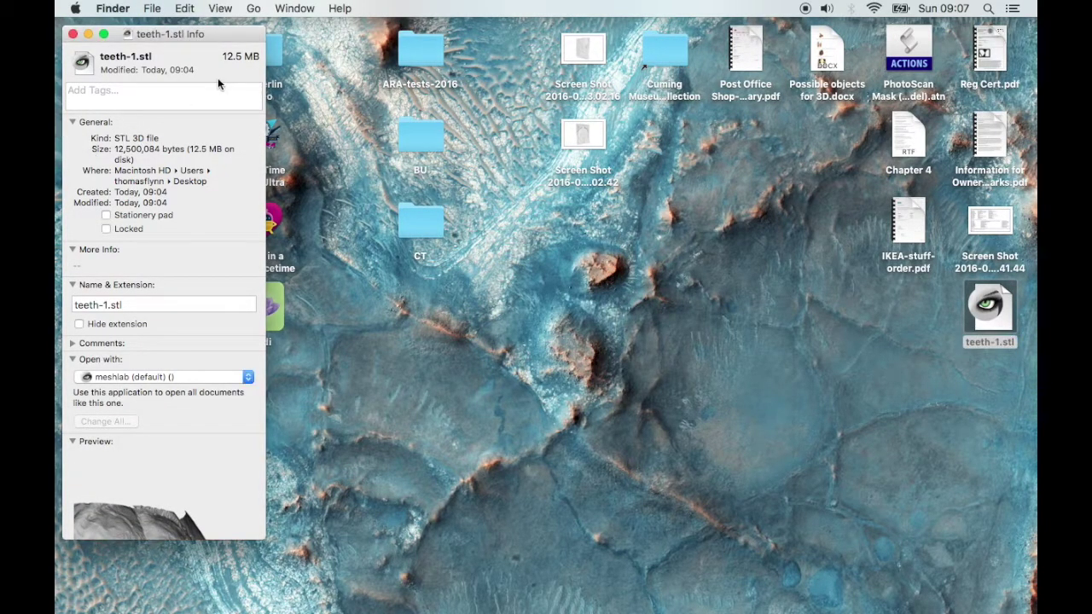
pyautogui.press('super+w')
pyautogui.press('super+i')
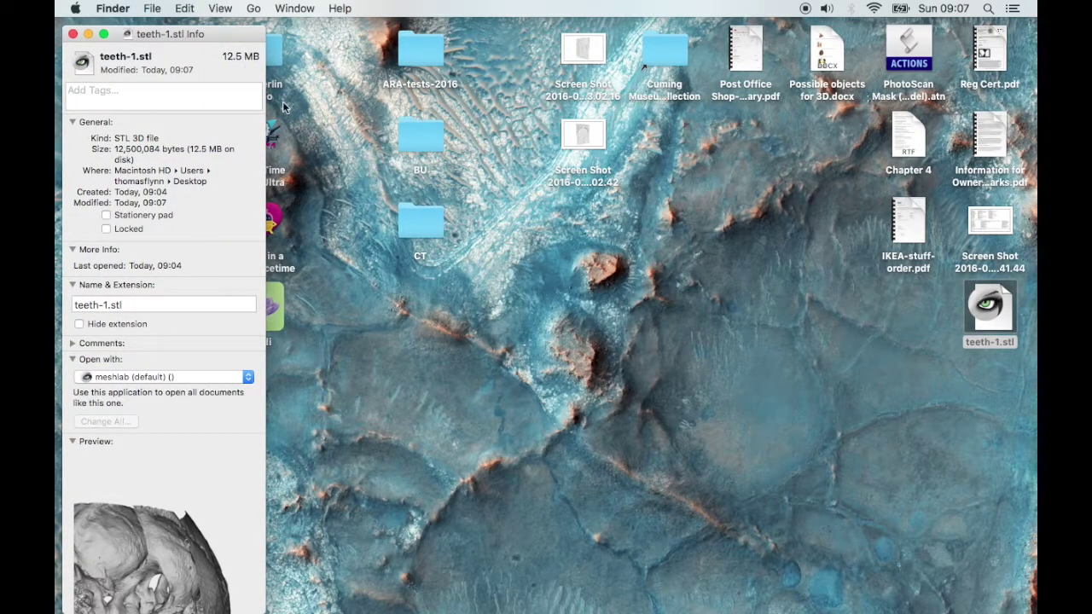
pyautogui.press('super+w')
# Step: Quick Look the simplified teeth-1.stl skull from several angles, then bring Firefox forward
pyautogui.press('space')
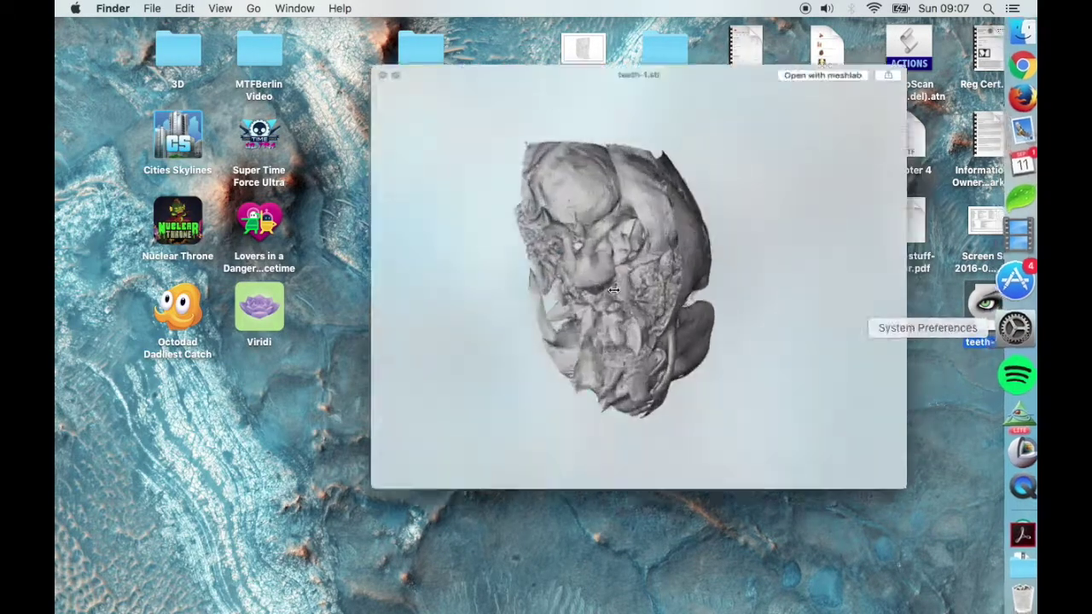
pyautogui.moveTo(500, 349); pyautogui.dragTo(592, 295)
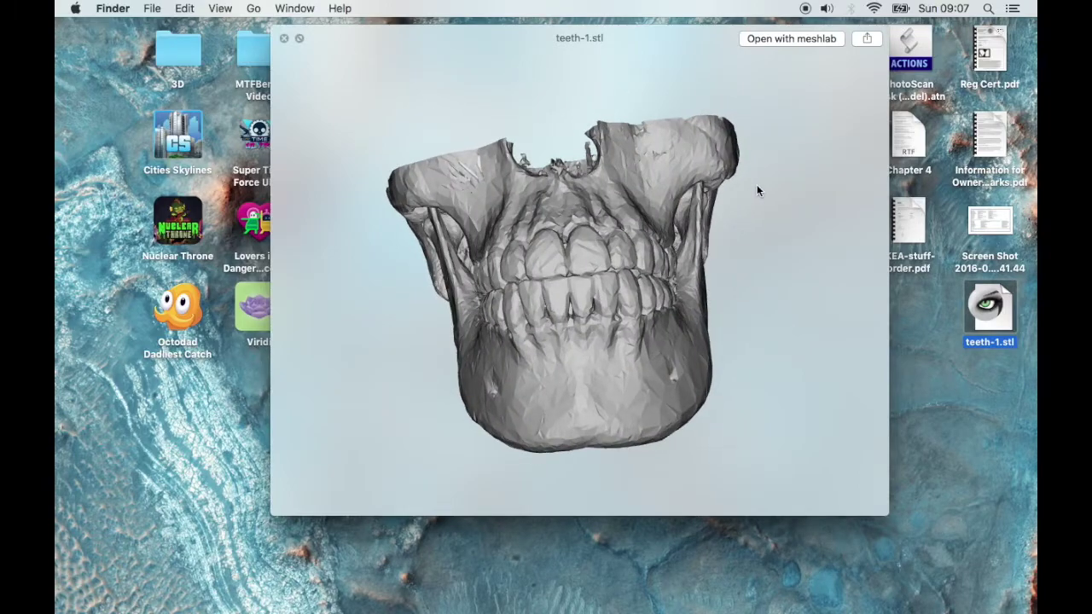
pyautogui.moveTo(773, 218); pyautogui.dragTo(781, 187)
pyautogui.moveTo(454, 221); pyautogui.dragTo(700, 194)
pyautogui.moveTo(679, 281); pyautogui.dragTo(620, 307)
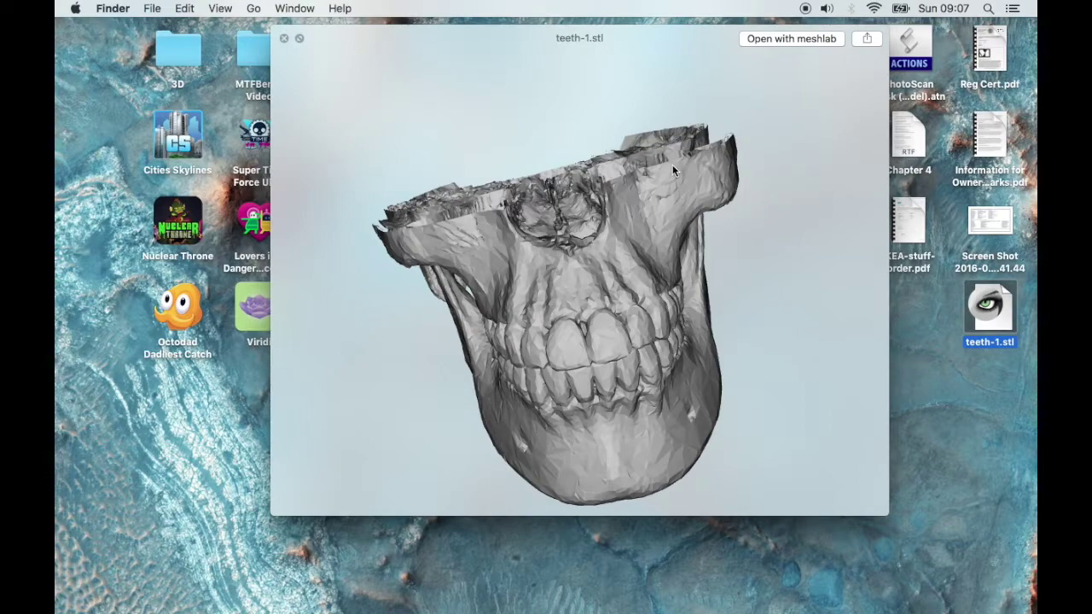
pyautogui.moveTo(426, 202); pyautogui.dragTo(632, 243)
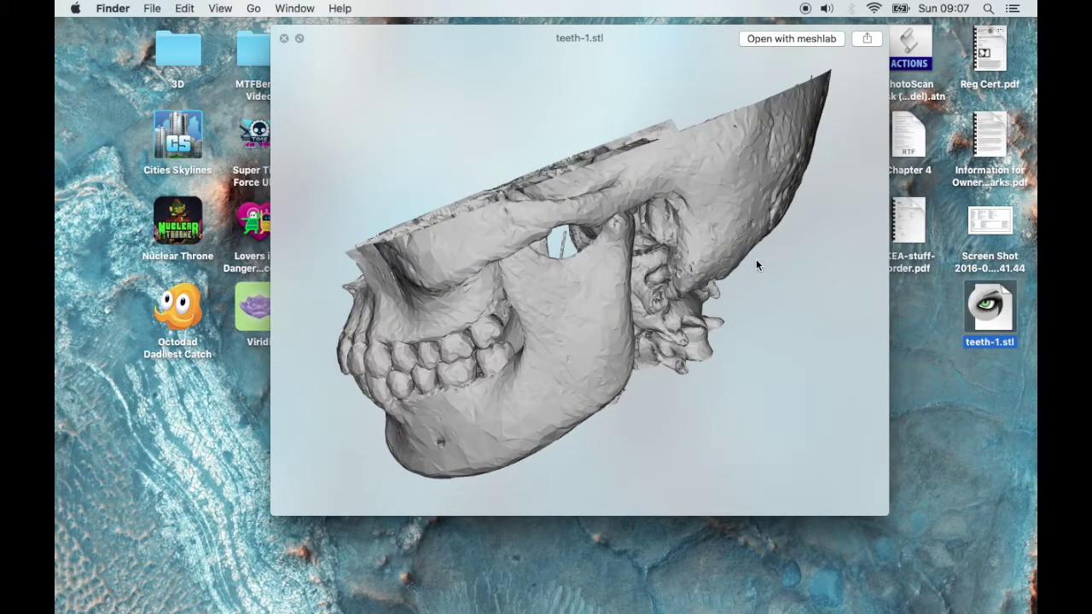
pyautogui.moveTo(548, 184); pyautogui.dragTo(629, 245)
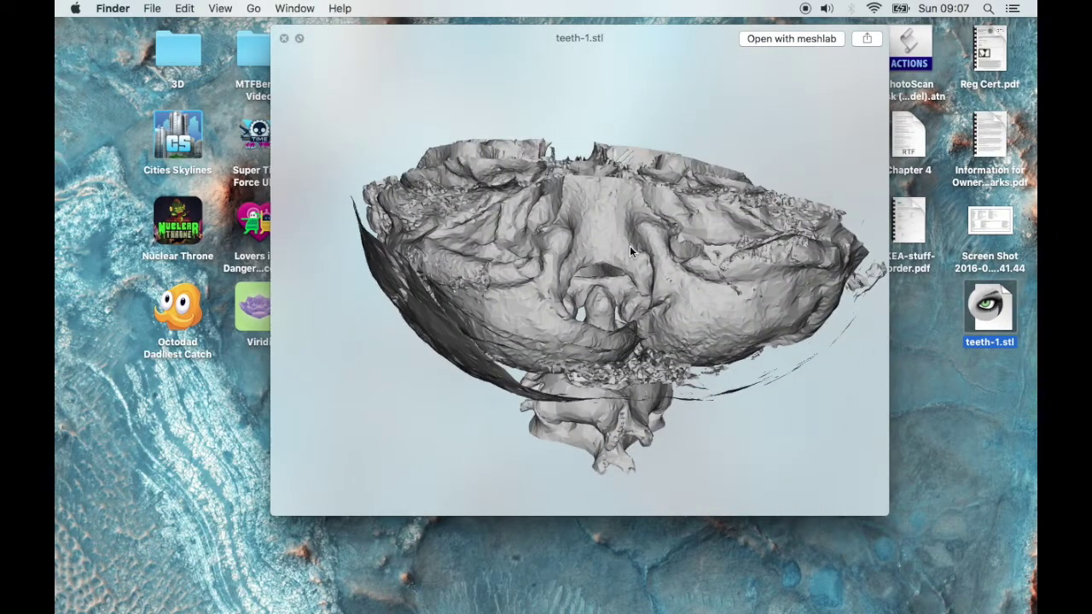
pyautogui.press('space')
pyautogui.click(751, 473)
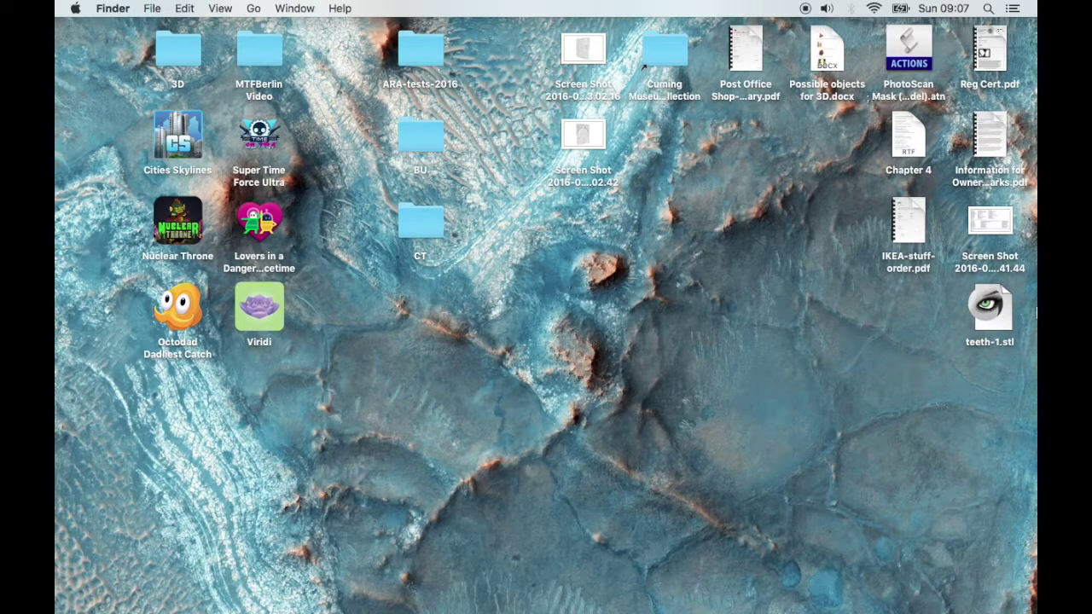
pyautogui.click(1007, 120)
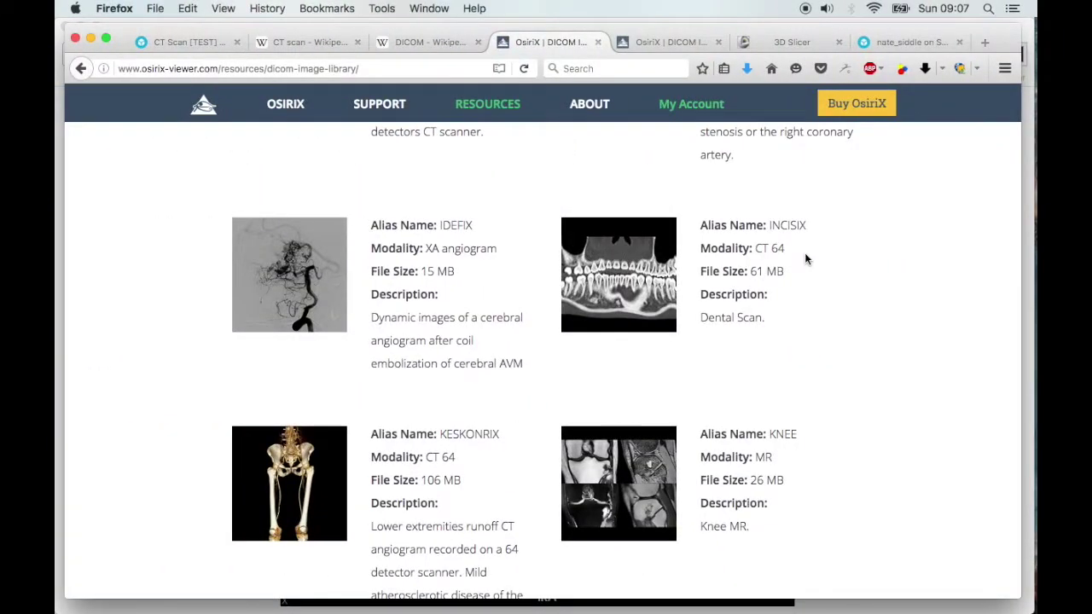
# Step: Drag teeth-1.stl from the desktop onto the CT Scan [TEST] Sketchfab page to upload it
pyautogui.click(984, 42)
pyautogui.press('super+w')
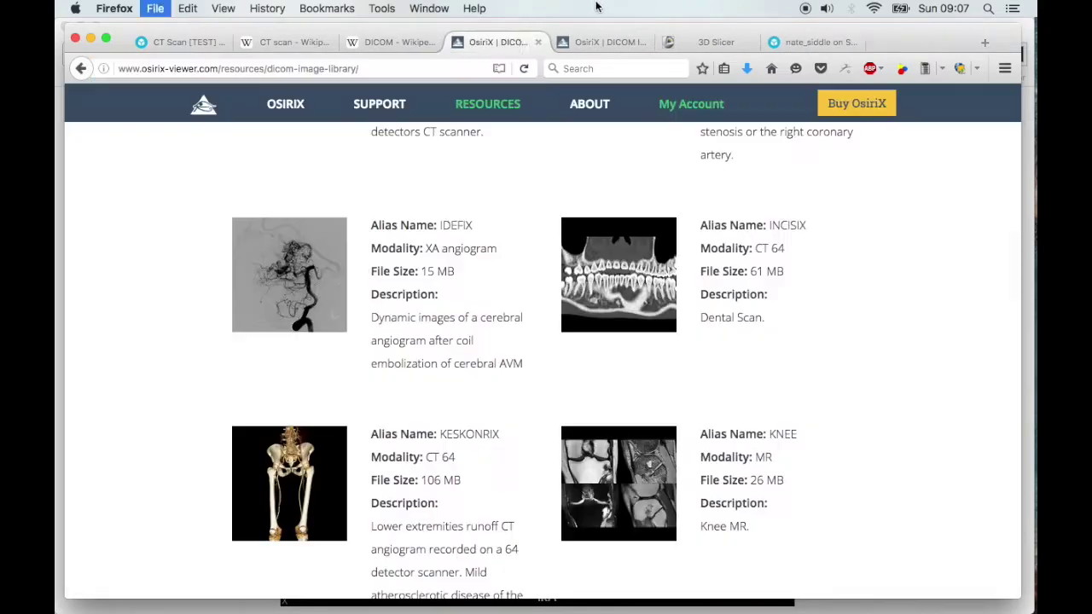
pyautogui.click(171, 41)
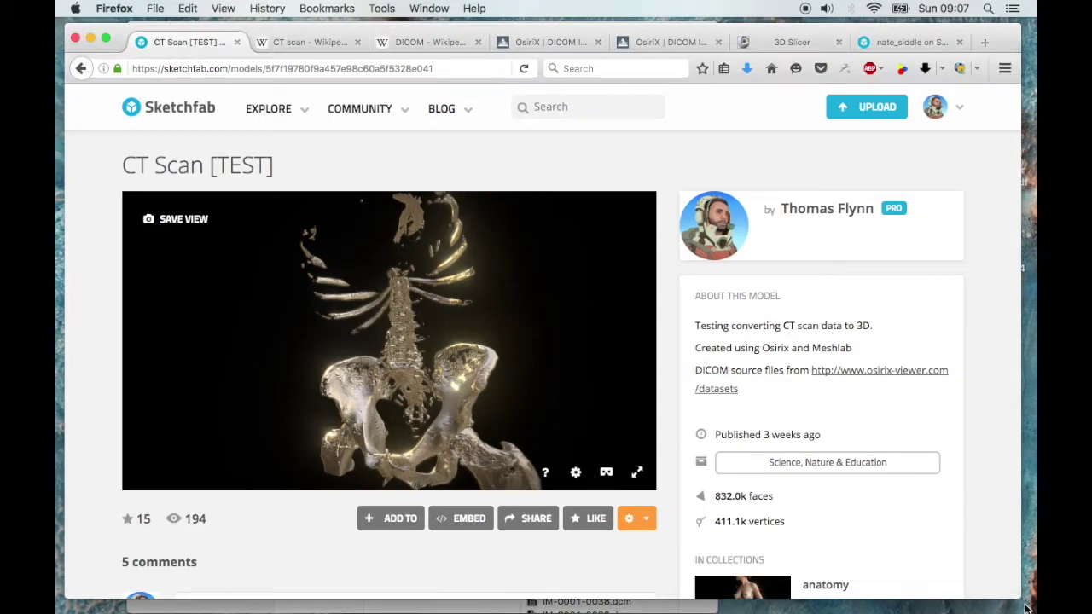
pyautogui.moveTo(1019, 599); pyautogui.dragTo(860, 599)
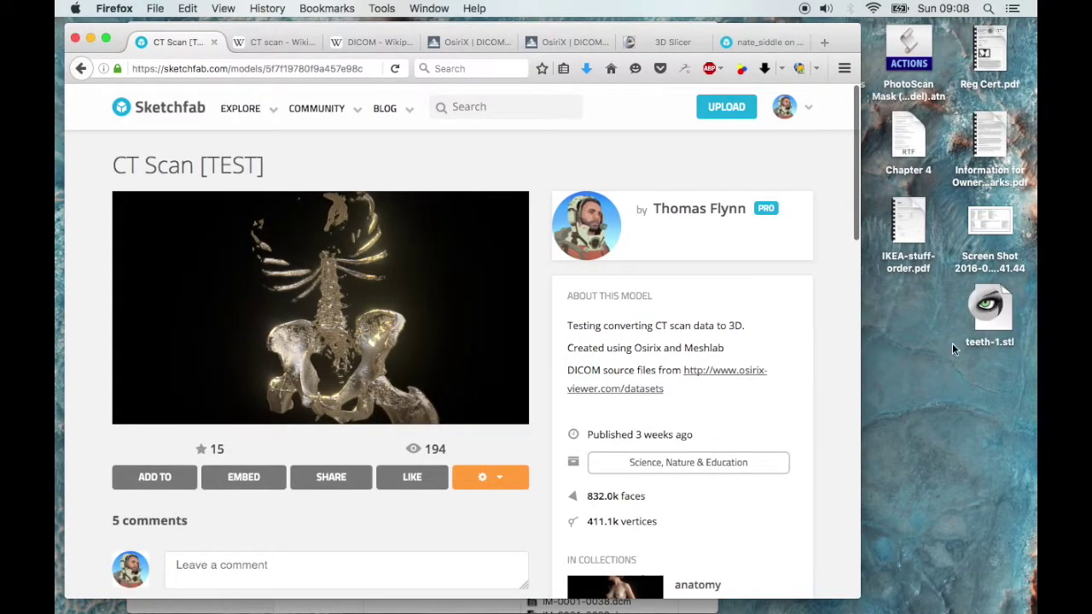
pyautogui.moveTo(994, 315); pyautogui.dragTo(641, 321)
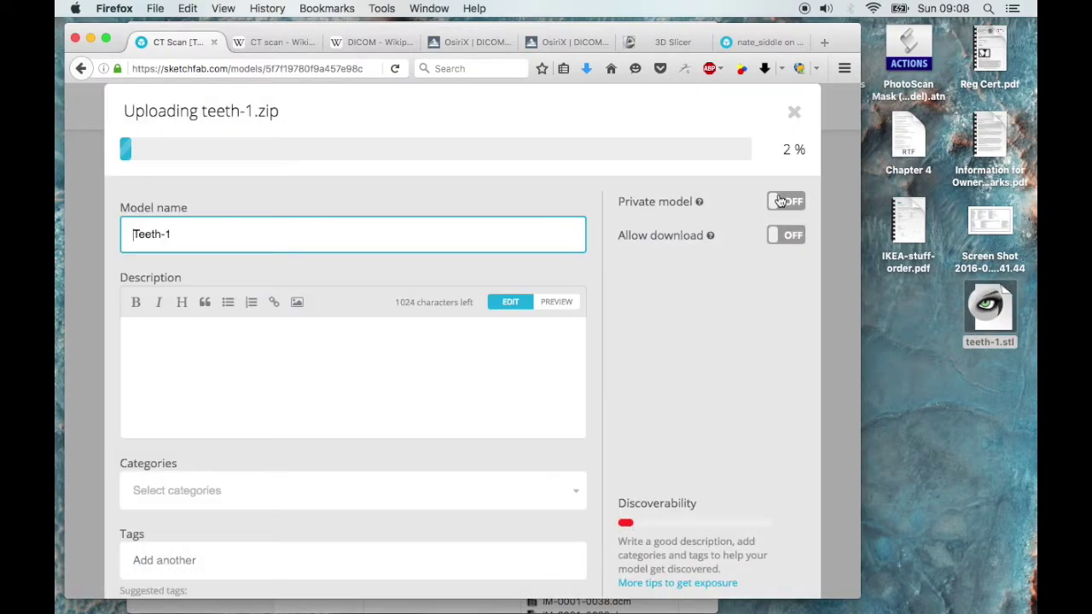
# Step: Select the Teeth-1 model name, review the upload form, then close it
pyautogui.tripleClick(404, 240)
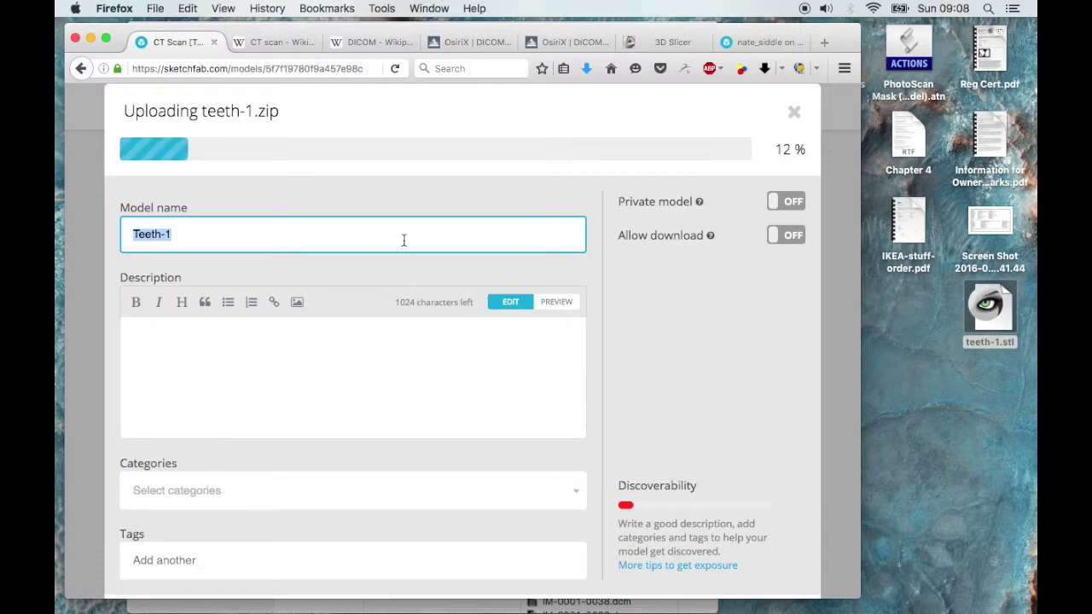
pyautogui.scroll(-2, 772, 424)
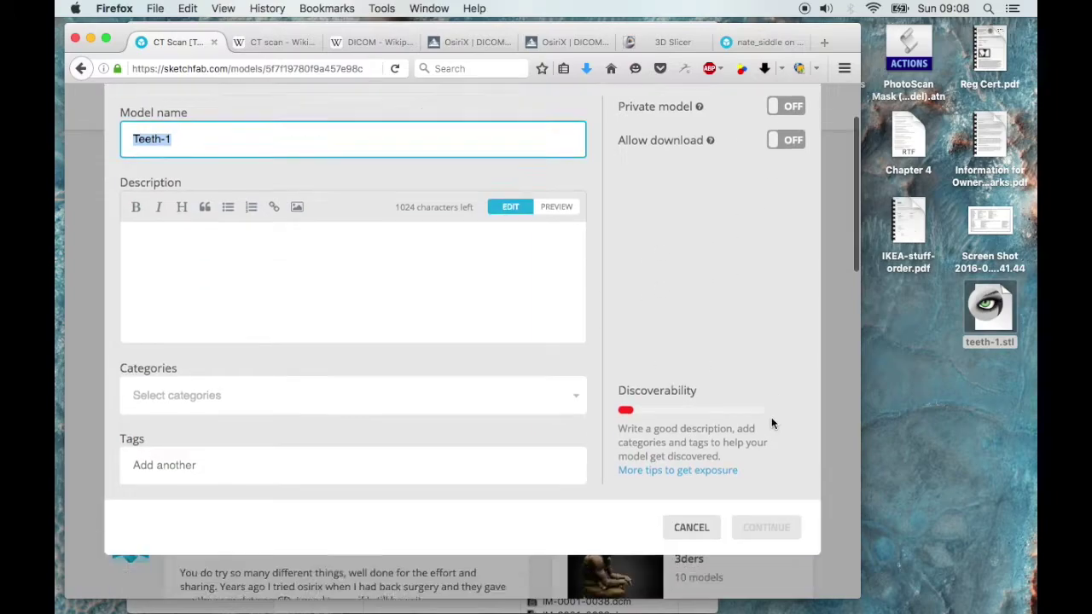
pyautogui.scroll(-2, 771, 424)
pyautogui.scroll(4, 772, 424)
pyautogui.scroll(-4, 772, 423)
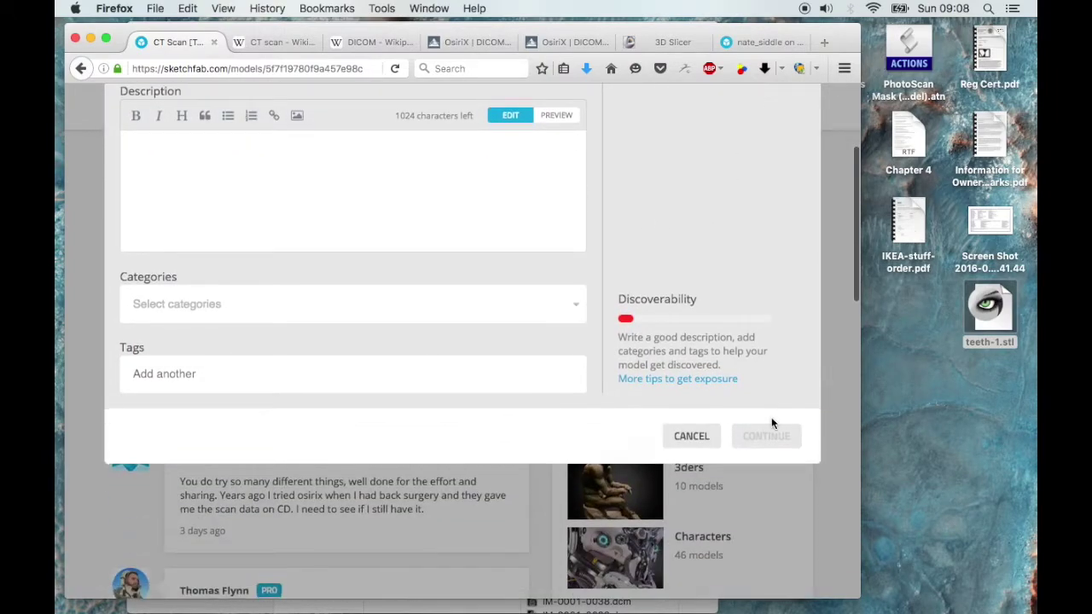
pyautogui.scroll(4, 771, 417)
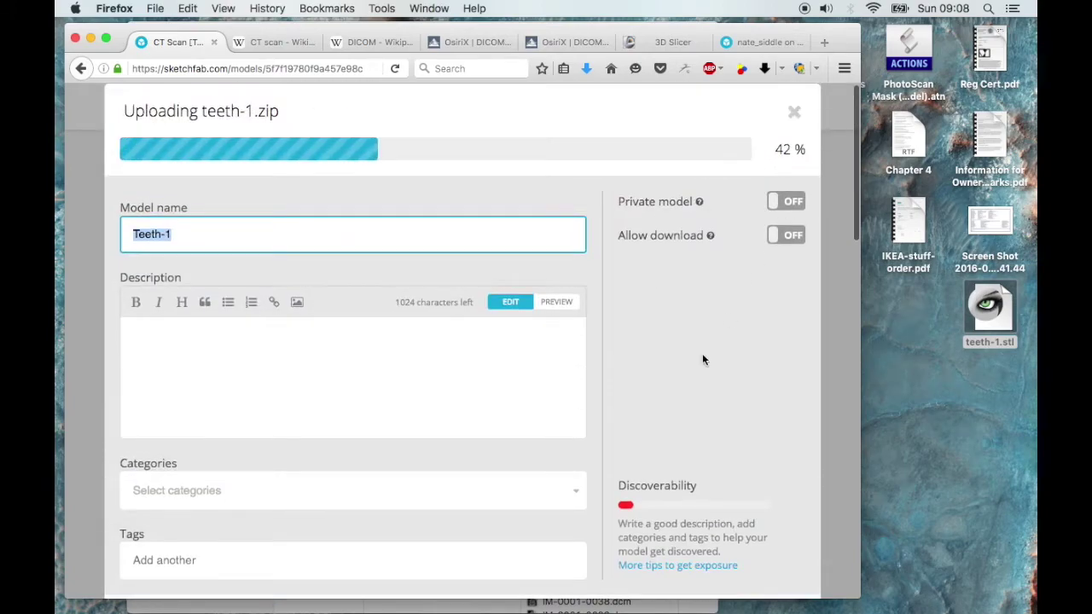
pyautogui.scroll(-5, 703, 359)
pyautogui.scroll(5, 709, 214)
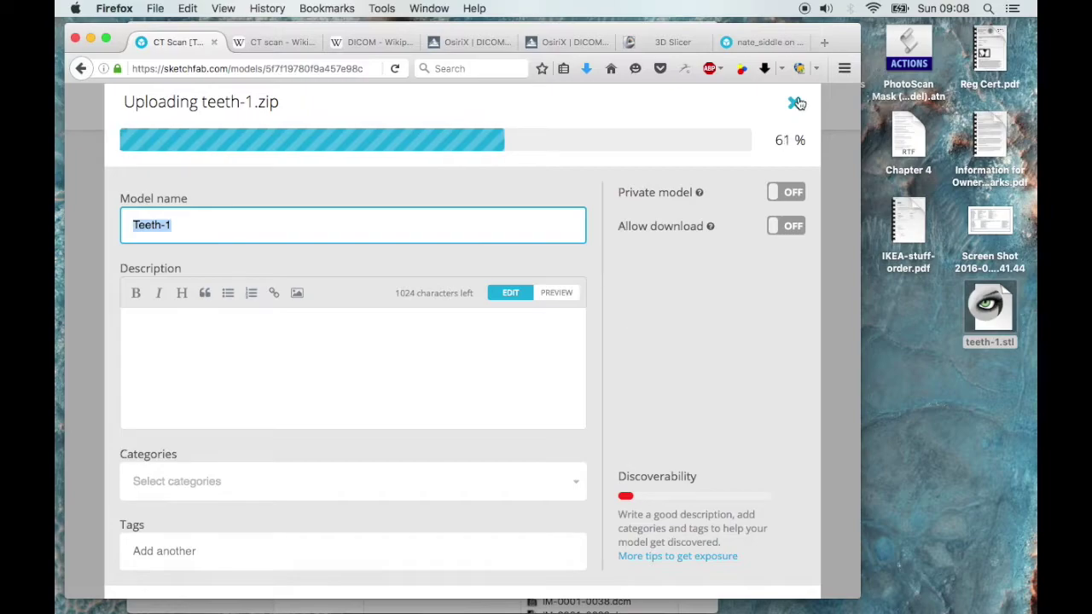
pyautogui.scroll(1, 797, 104)
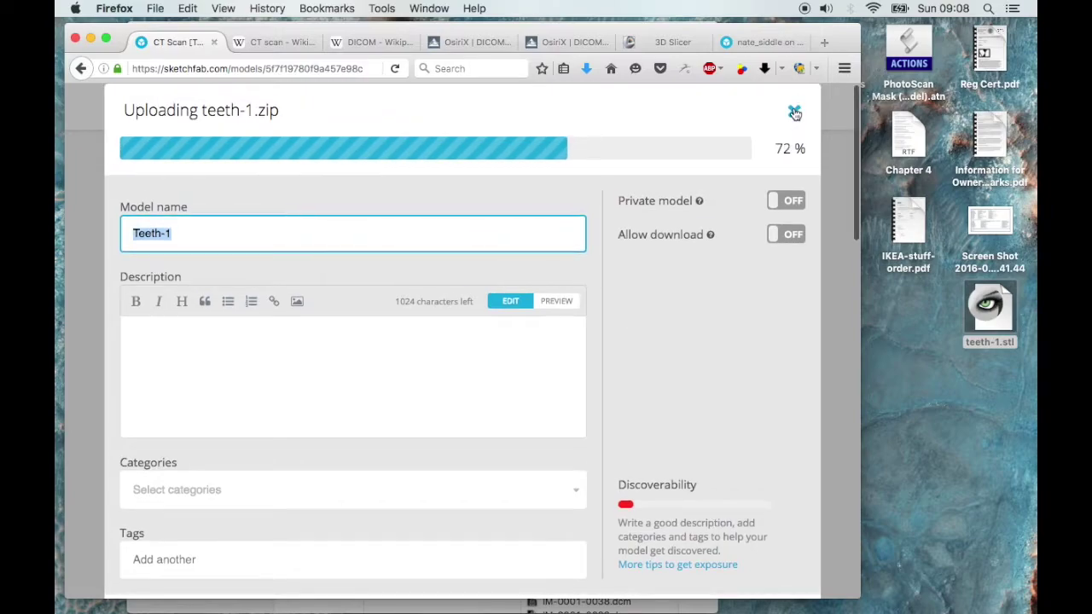
pyautogui.click(794, 113)
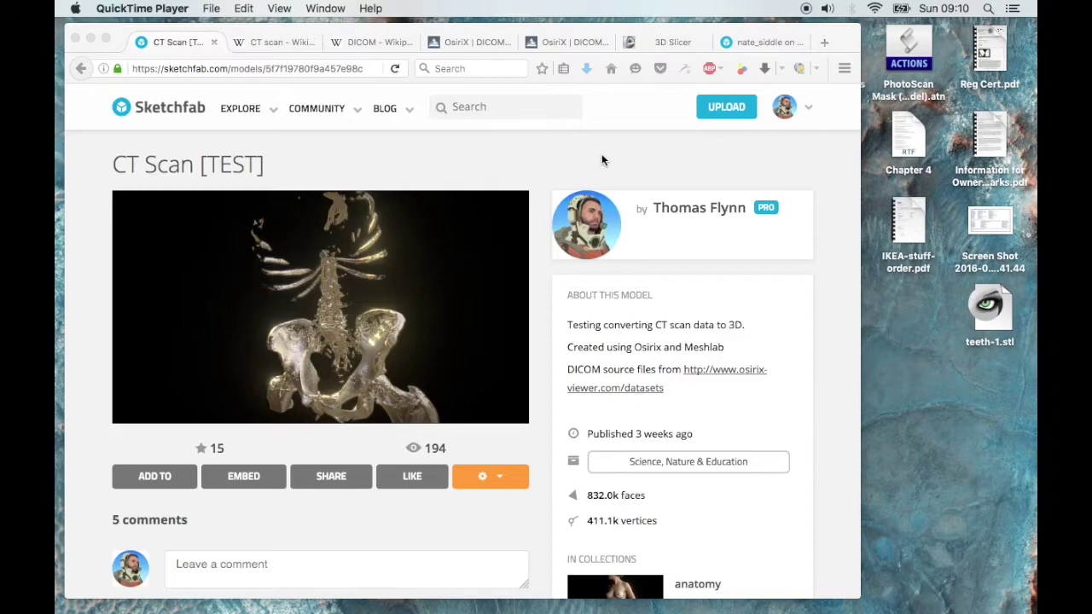
# Step: Switch to the OsiriX DICOM sample-sets page and scroll through it
pyautogui.click(471, 51)
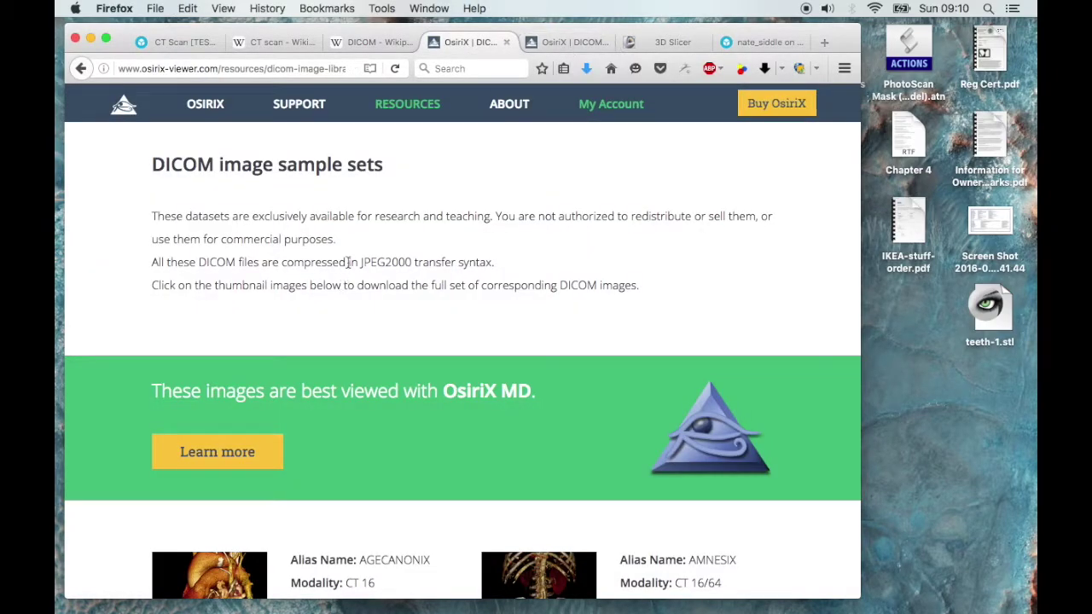
pyautogui.scroll(-5, 387, 260)
pyautogui.scroll(-5, 387, 259)
pyautogui.scroll(15, 387, 261)
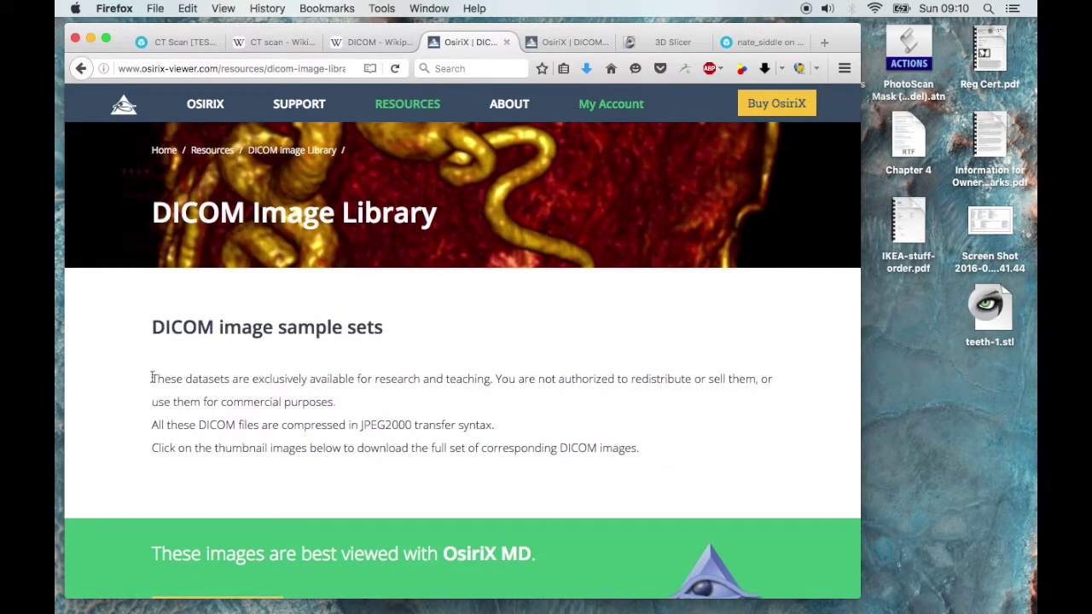
# Step: Highlight the research-and-teaching licence sentence, browse the sample sets, then move to the 3D Slicer tab
pyautogui.moveTo(152, 377); pyautogui.dragTo(800, 392)
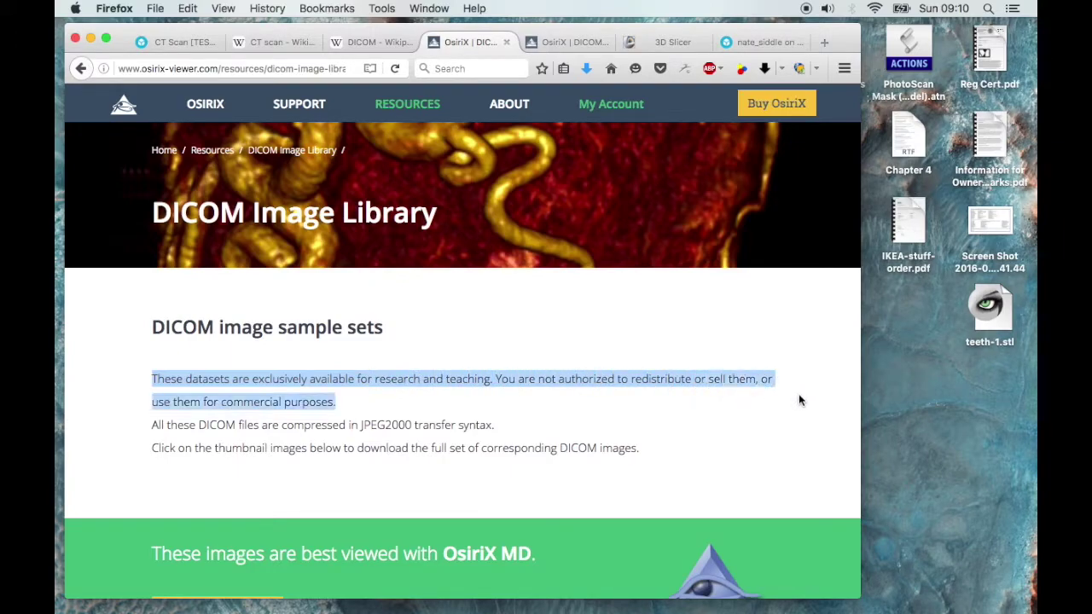
pyautogui.scroll(-5, 599, 339)
pyautogui.click(599, 340)
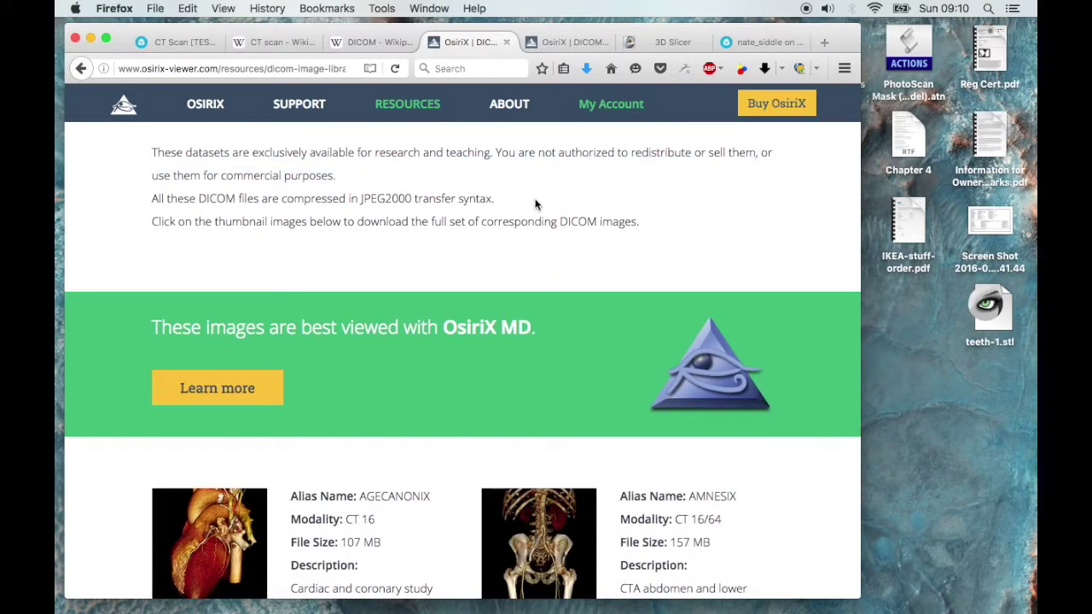
pyautogui.scroll(-3, 529, 240)
pyautogui.scroll(2, 529, 242)
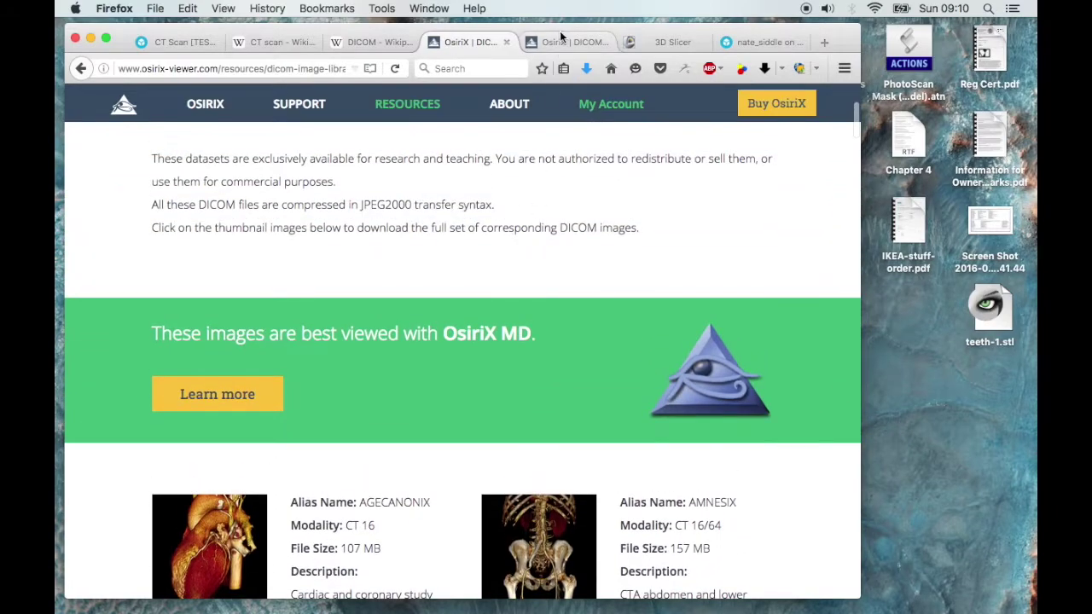
pyautogui.click(563, 42)
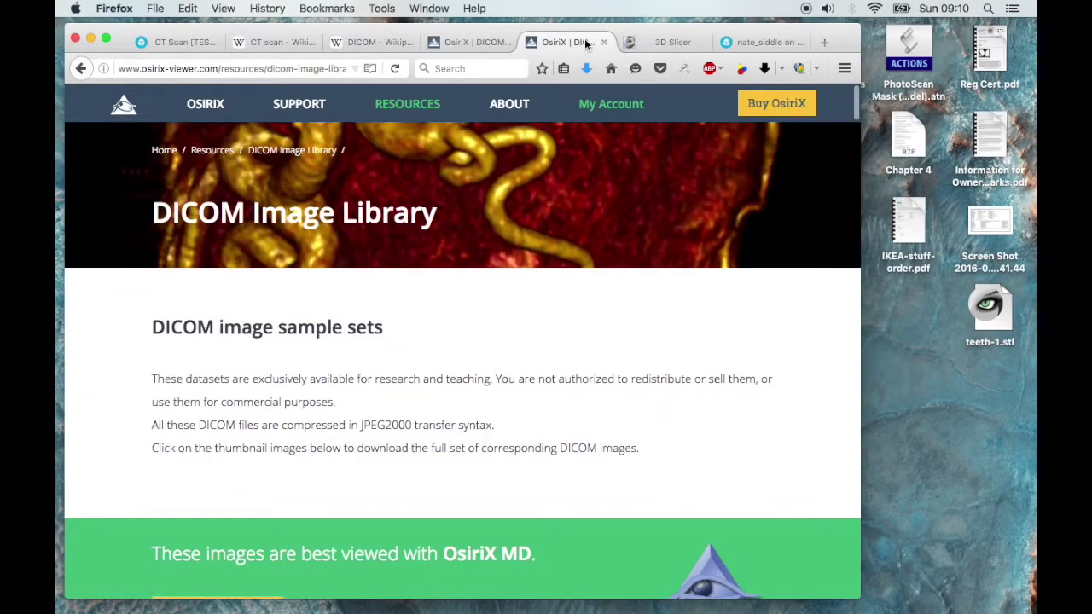
pyautogui.click(658, 42)
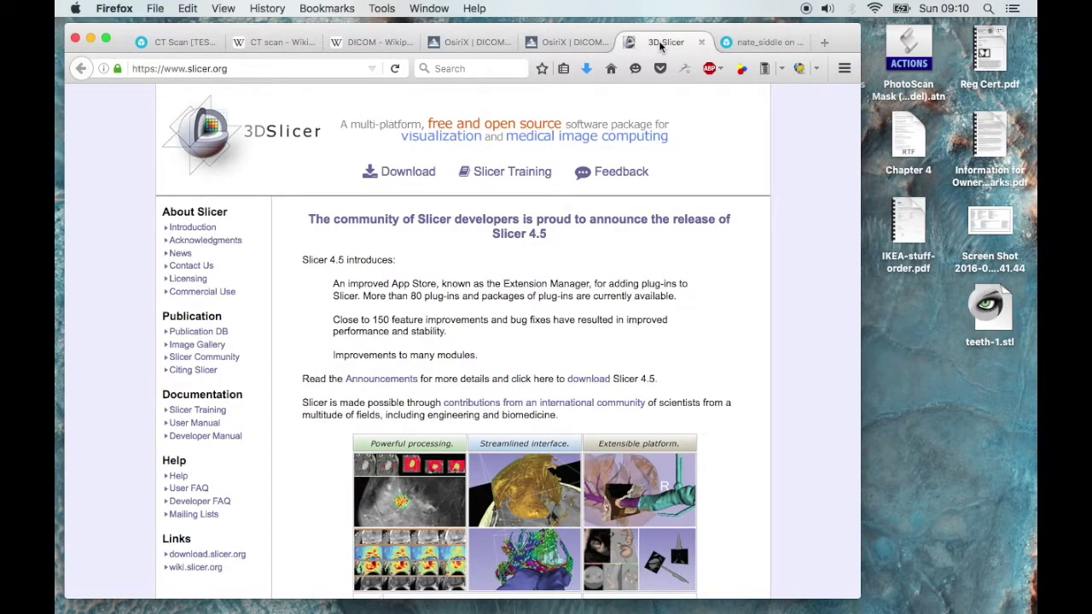
# Step: Browse the Sketchfab profile's list of 193 fossil and CT-scan models
pyautogui.click(760, 44)
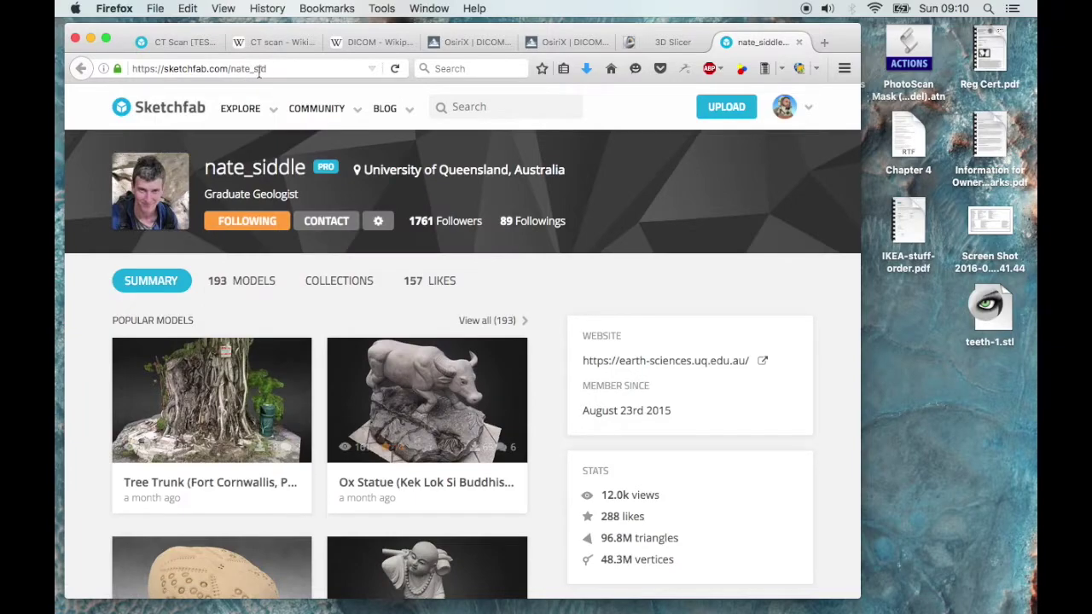
pyautogui.scroll(-5, 695, 328)
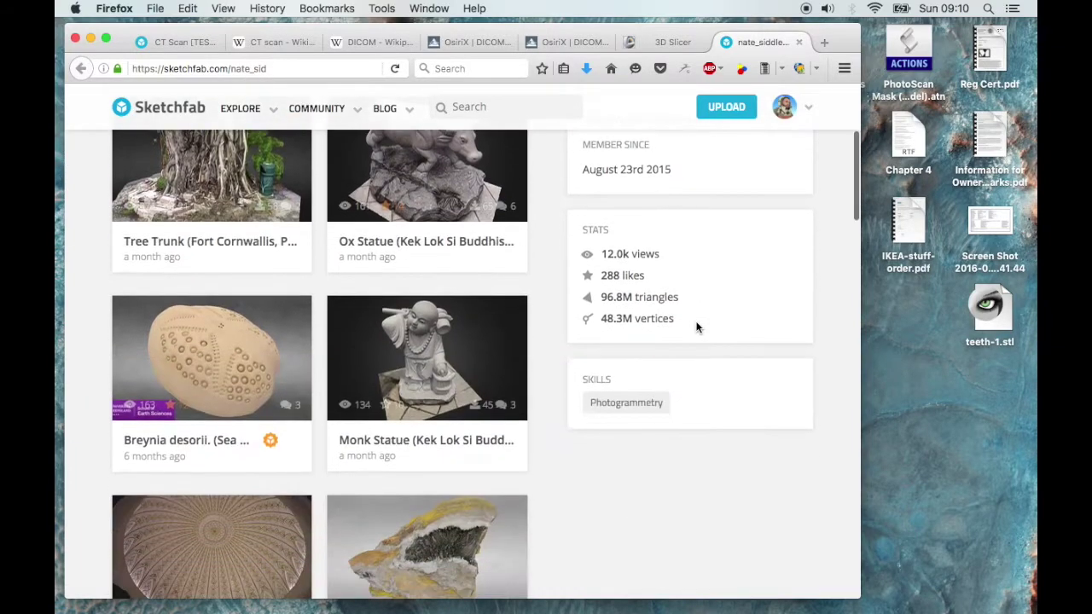
pyautogui.scroll(5, 696, 327)
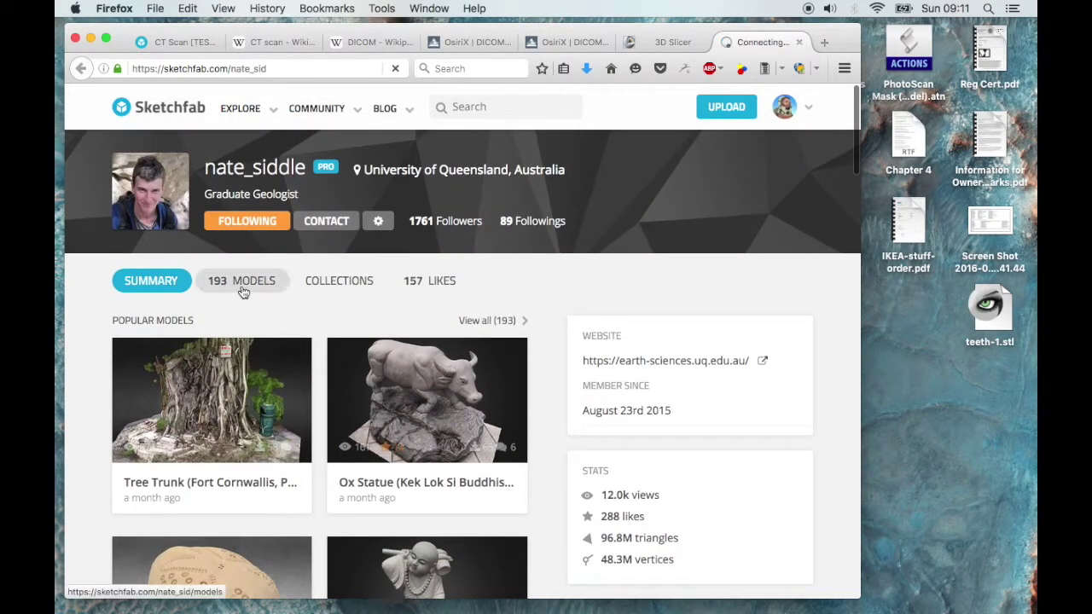
pyautogui.click(244, 285)
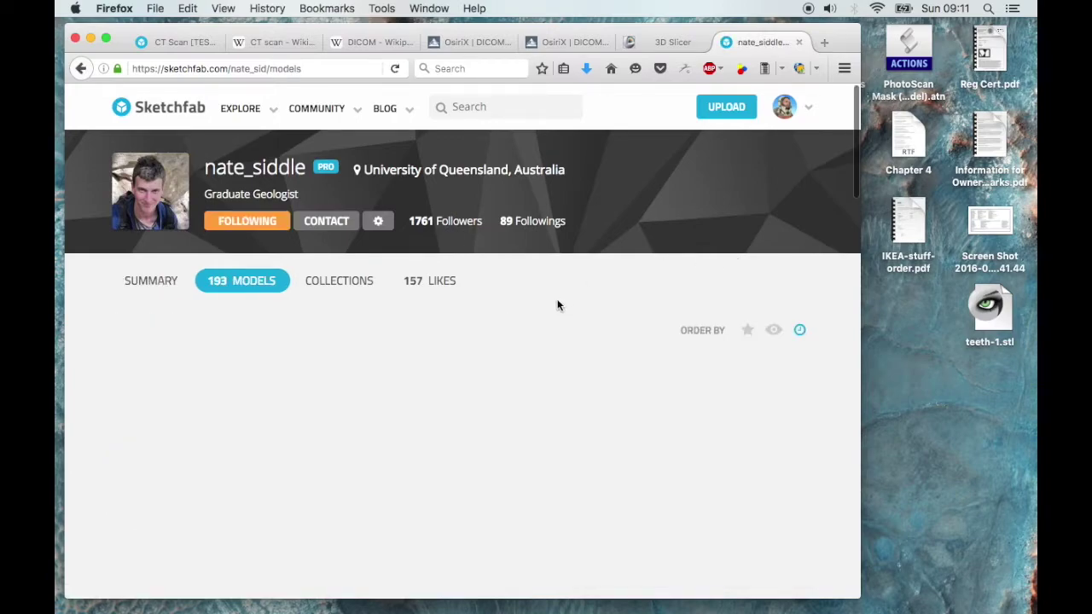
pyautogui.scroll(-2, 557, 305)
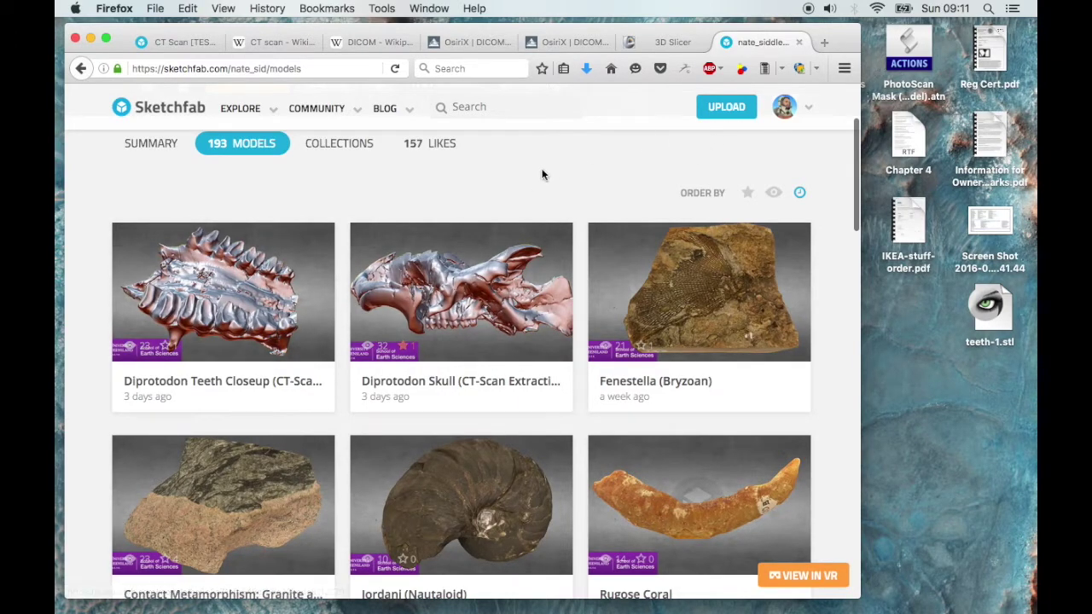
pyautogui.scroll(2, 561, 173)
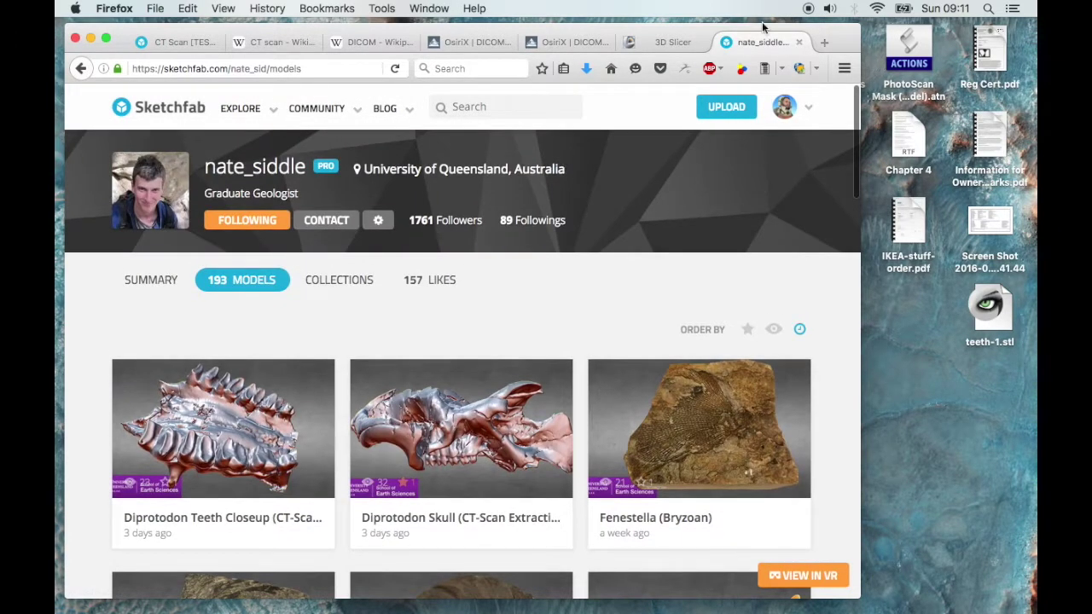
# Step: Close the Sketchfab profile tab, leaving the 3D Slicer homepage showing
pyautogui.click(672, 36)
pyautogui.click(796, 47)
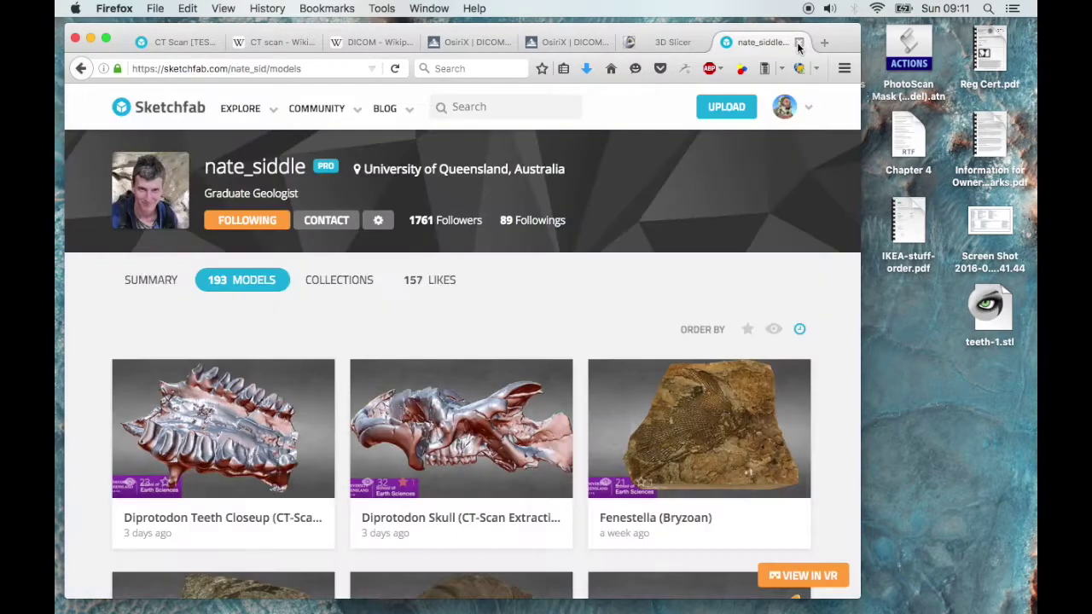
pyautogui.click(799, 43)
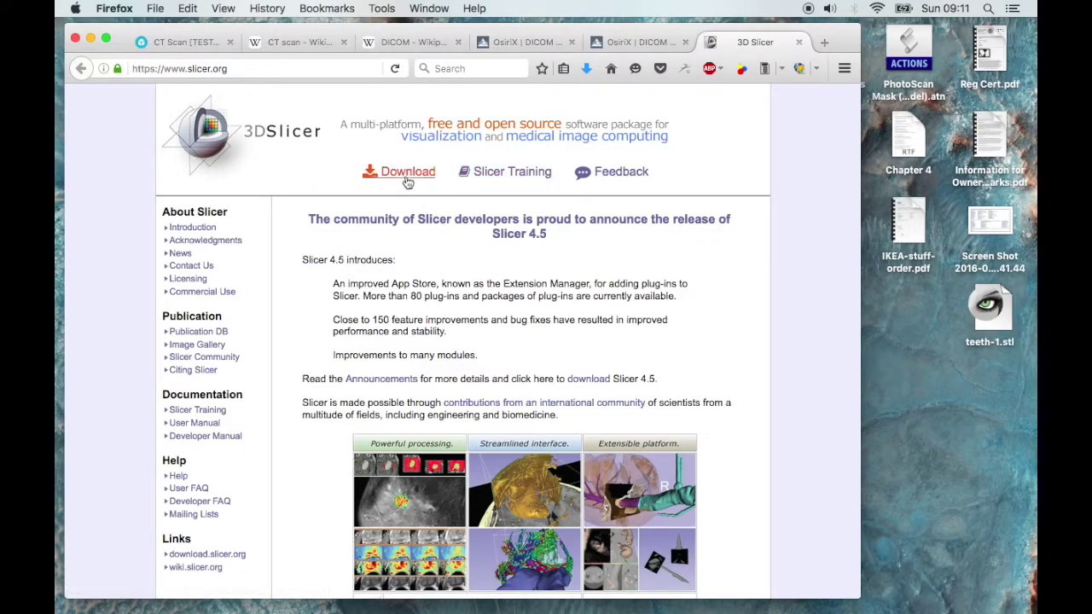
# Step: Check the 4.5.0-1 installers on slicer.org's download page and launch 3D Slicer 4.5.0-1 from the Dock
pyautogui.click(397, 171)
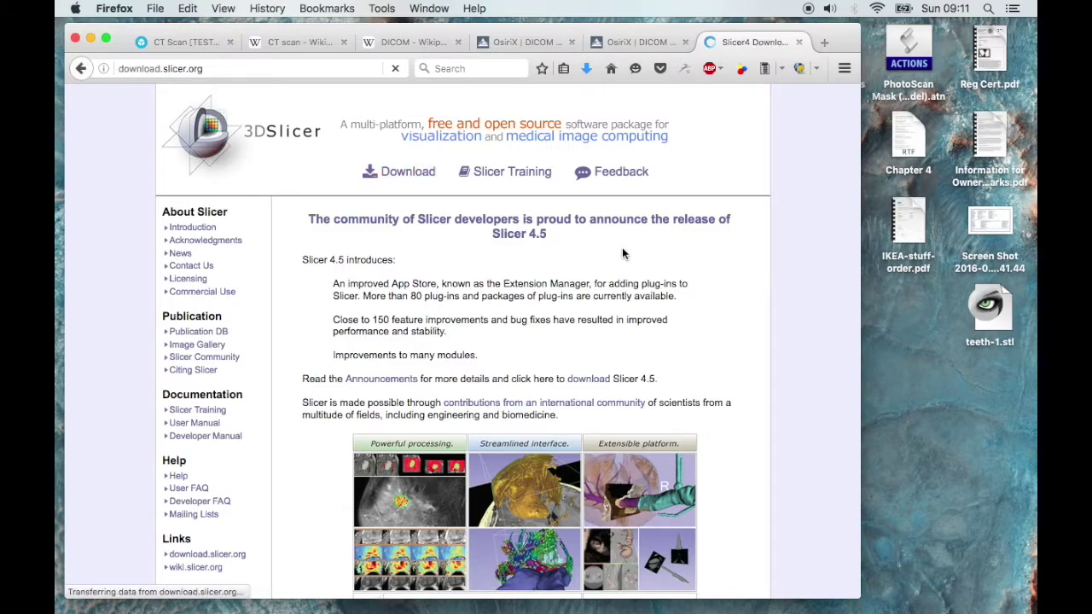
pyautogui.scroll(-5, 539, 447)
pyautogui.scroll(-3, 539, 446)
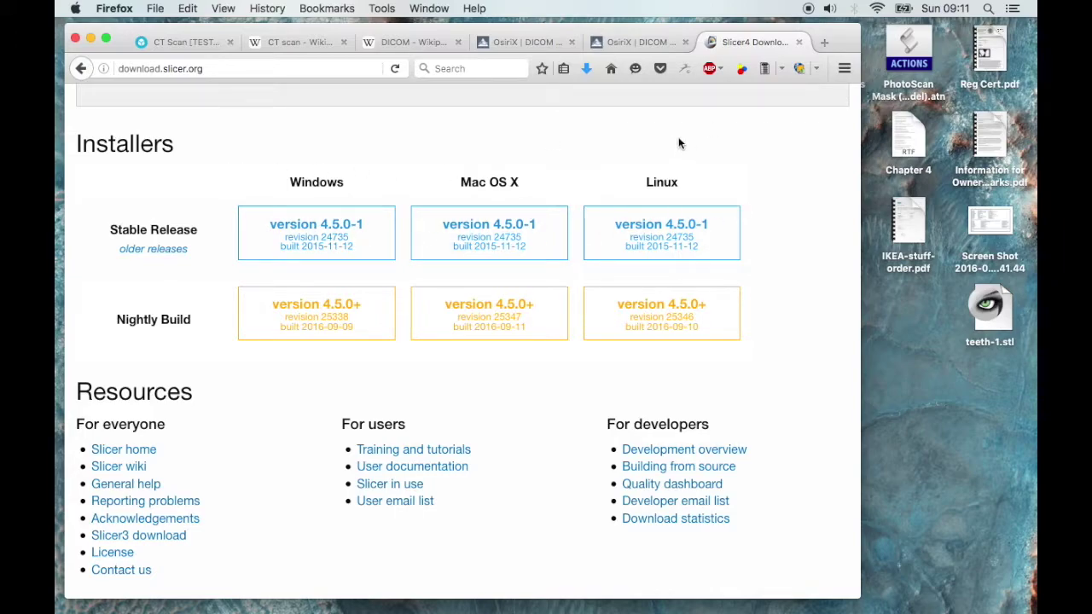
pyautogui.moveTo(1026, 518)
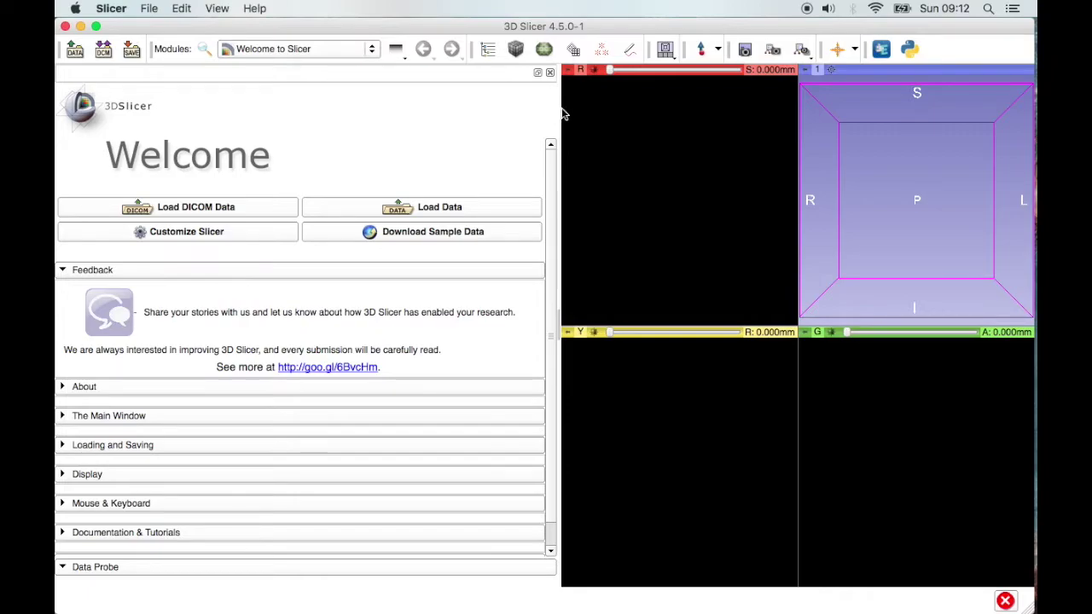
# Step: Widen the slice views, open the DICOM Browser and remove the previously imported dental CT patient
pyautogui.moveTo(562, 113); pyautogui.dragTo(409, 120)
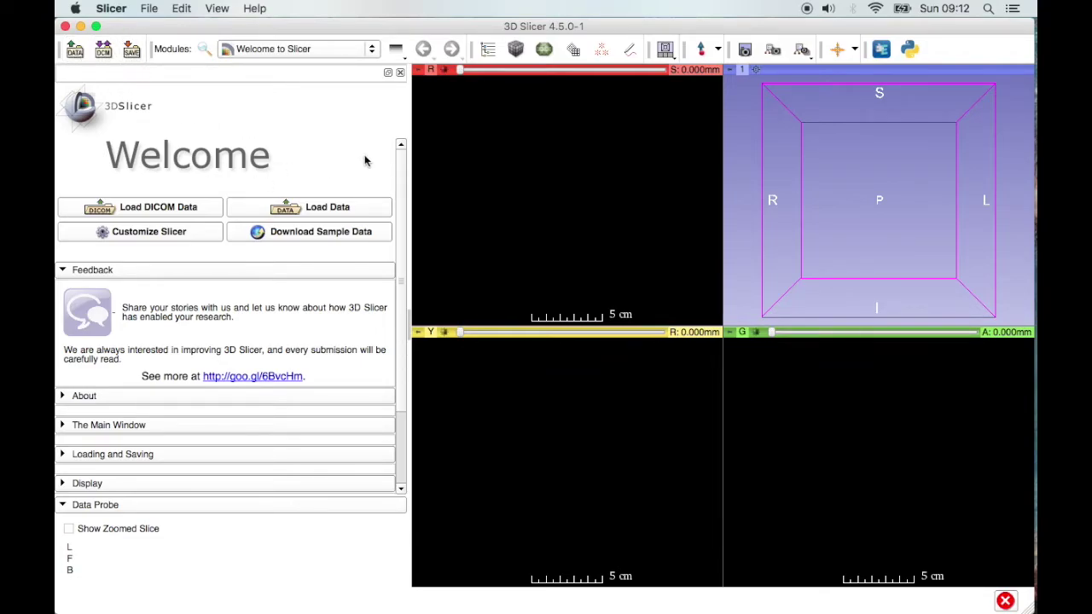
pyautogui.click(183, 209)
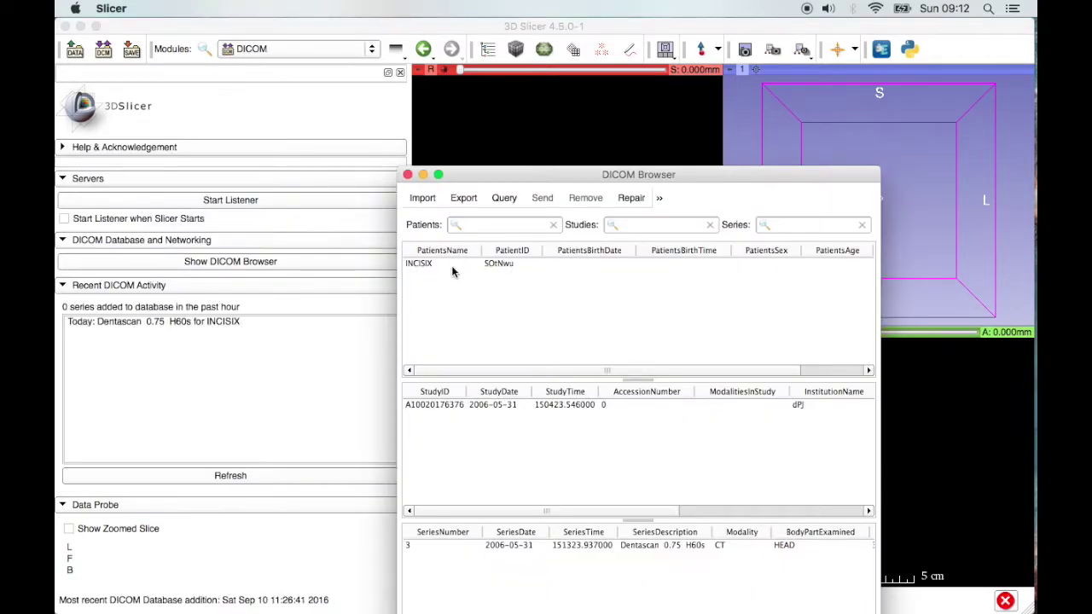
pyautogui.click(470, 269)
pyautogui.click(585, 197)
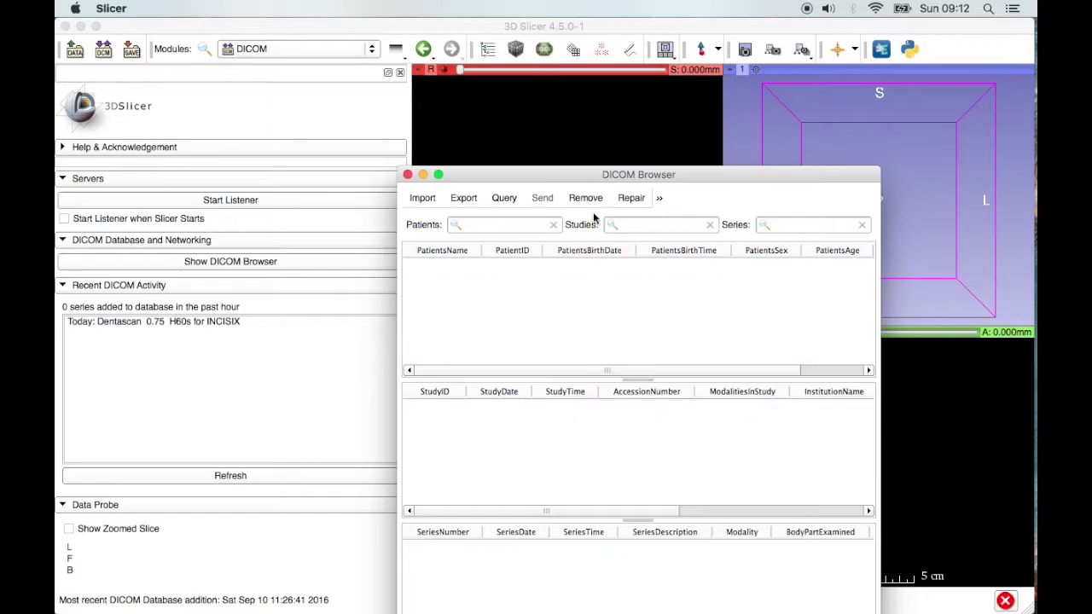
# Step: Import the Downloads/teeth folder as Directories, adding its 166 Dentascan instances as links
pyautogui.click(422, 197)
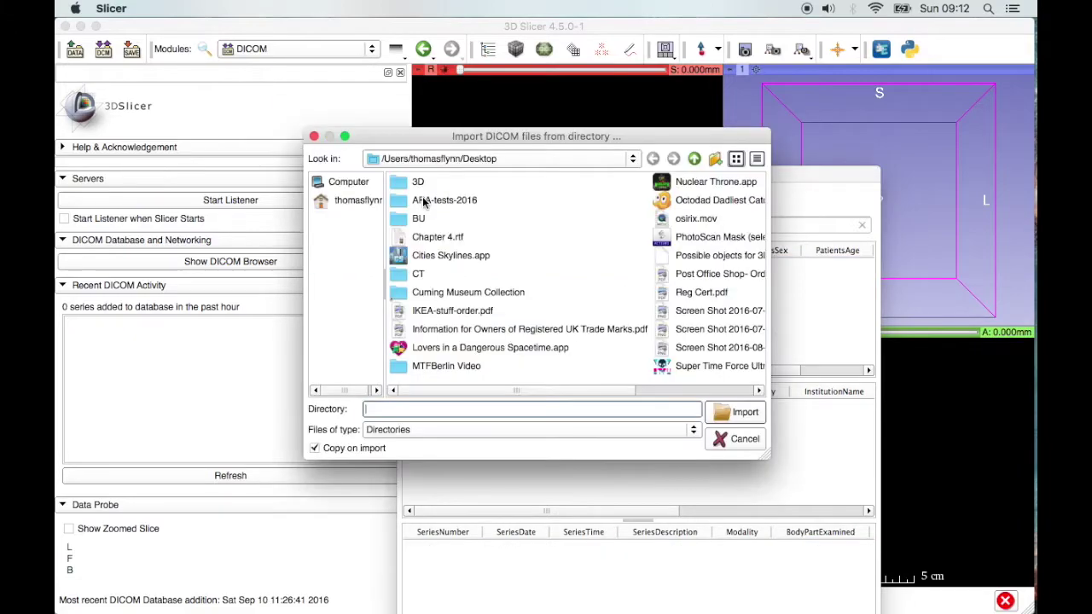
pyautogui.click(370, 202)
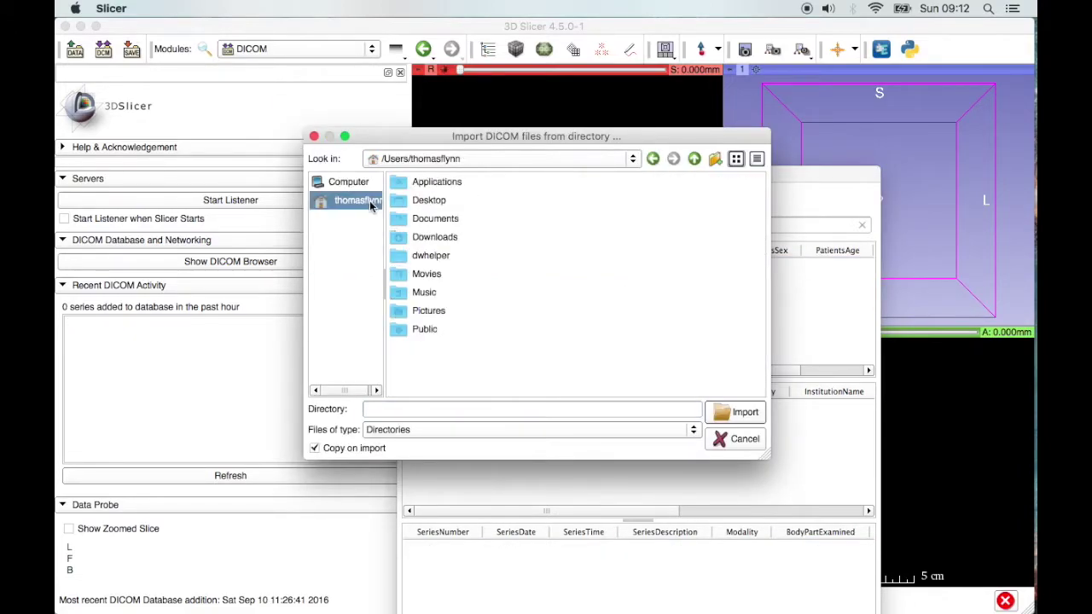
pyautogui.click(433, 241)
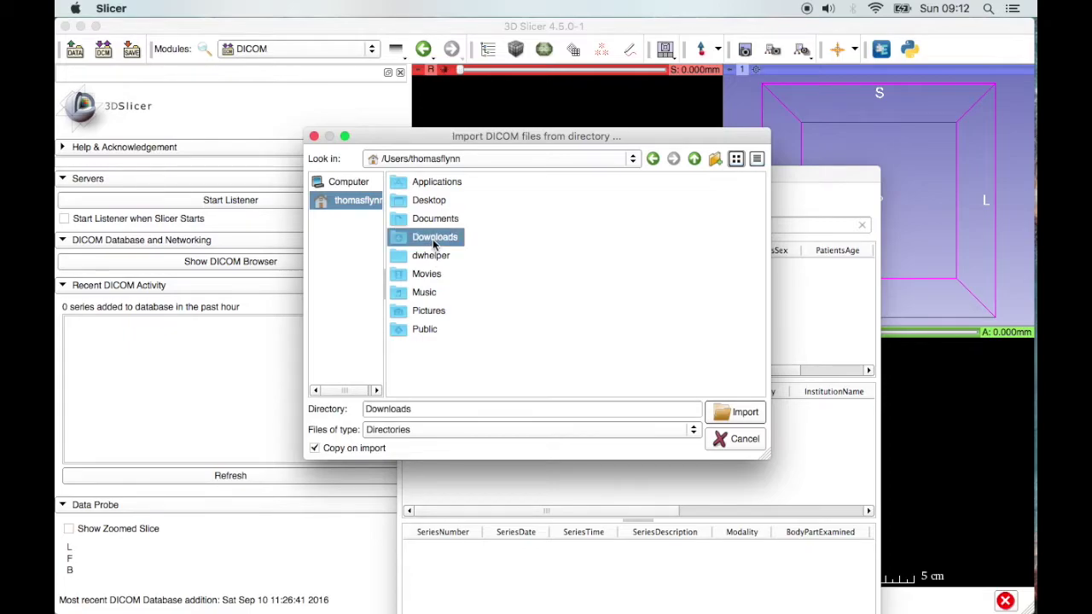
pyautogui.doubleClick(434, 241)
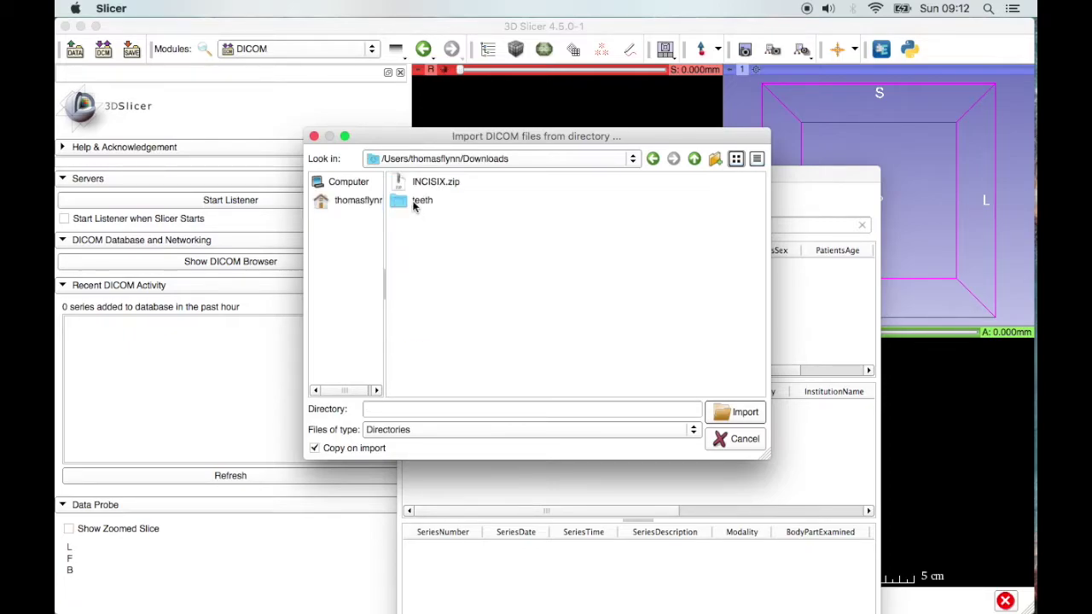
pyautogui.click(420, 201)
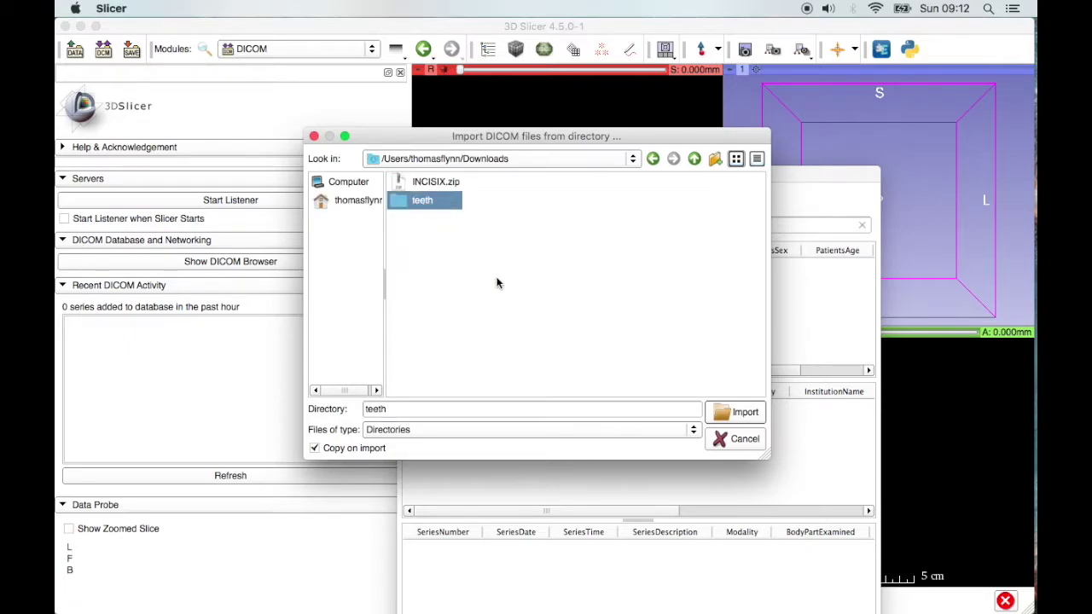
pyautogui.click(382, 430)
pyautogui.click(387, 429)
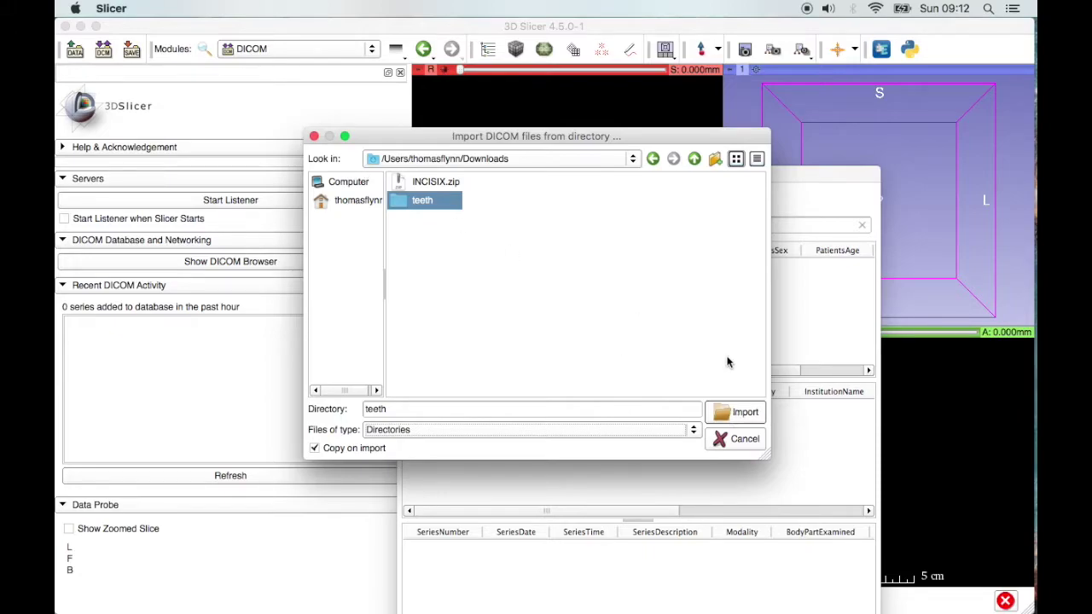
pyautogui.click(736, 413)
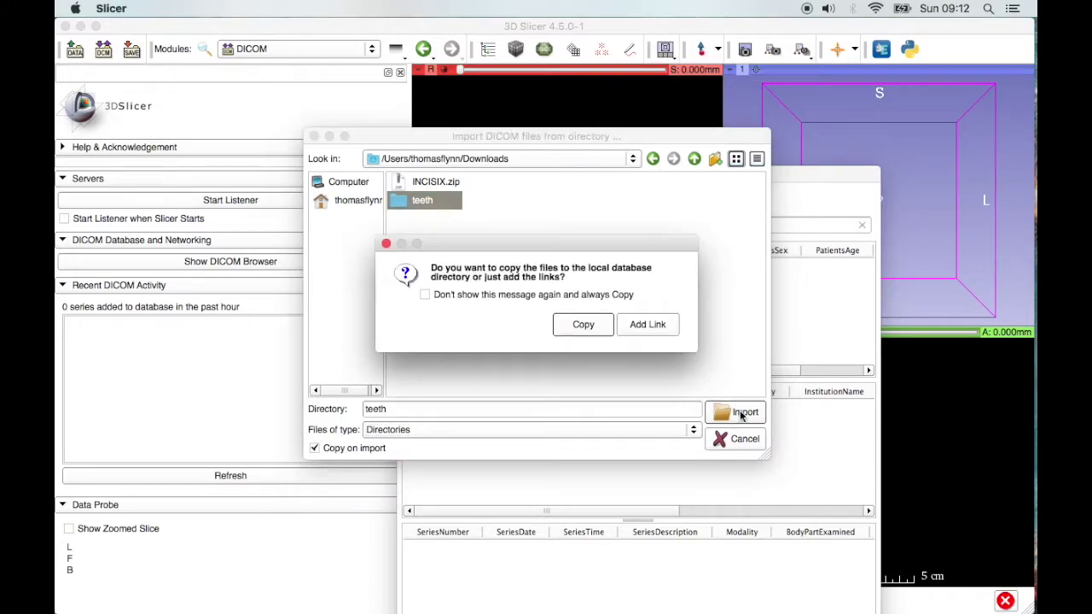
pyautogui.click(637, 328)
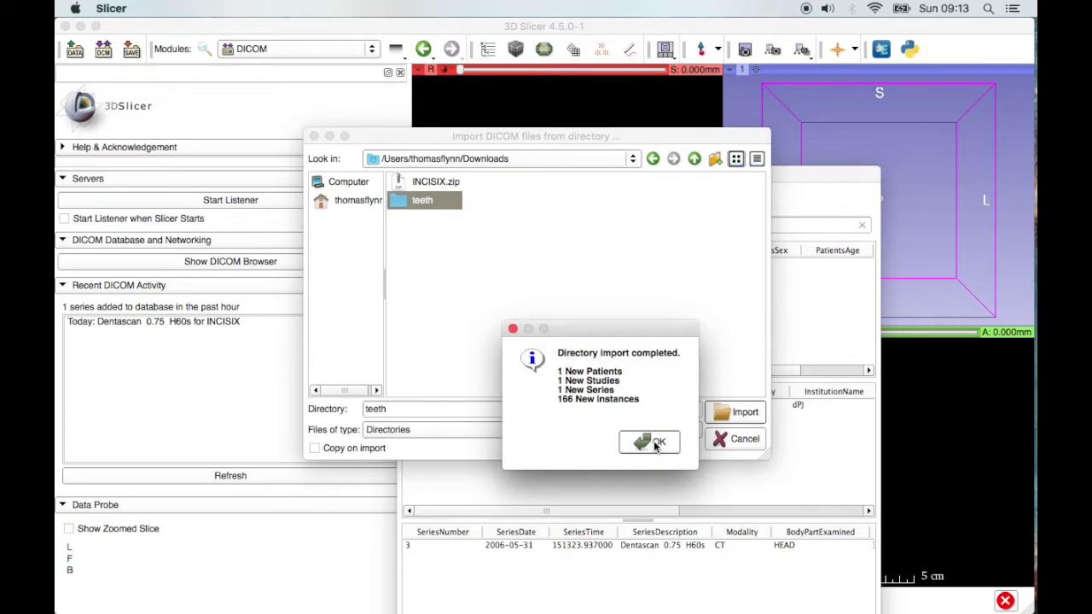
pyautogui.click(649, 442)
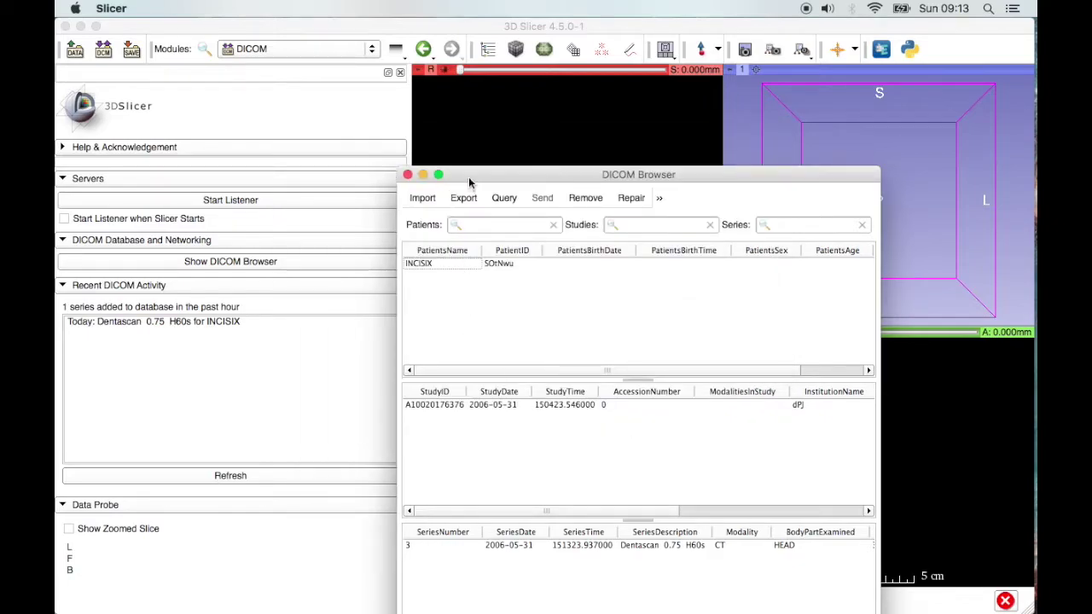
# Step: Select the INCISIX patient and load its Dentascan 0.75 H60s series
pyautogui.moveTo(469, 182); pyautogui.dragTo(419, 97)
pyautogui.click(391, 184)
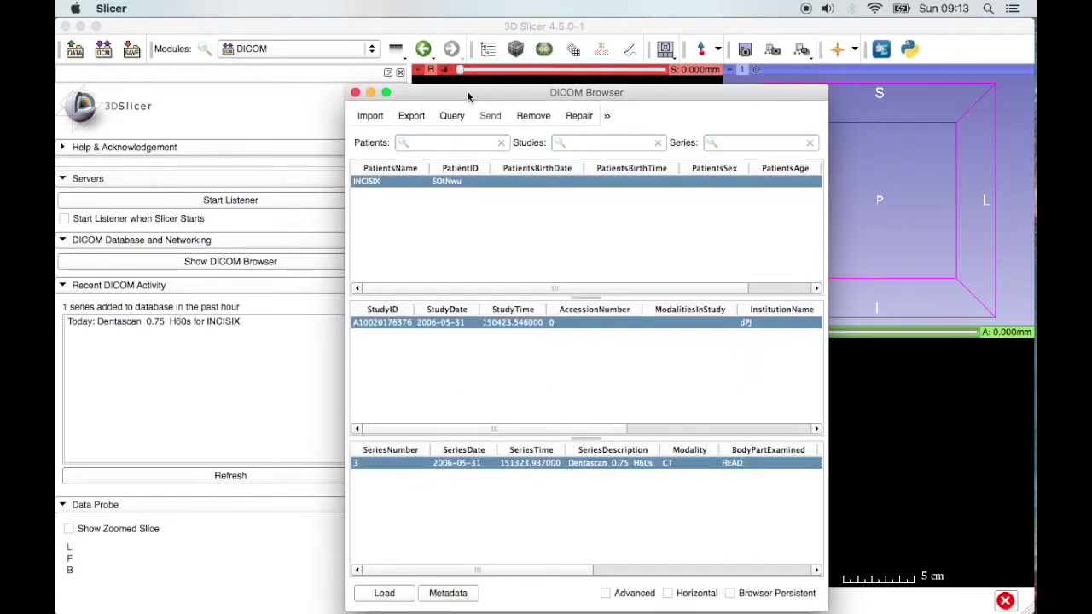
pyautogui.moveTo(467, 96); pyautogui.dragTo(459, 74)
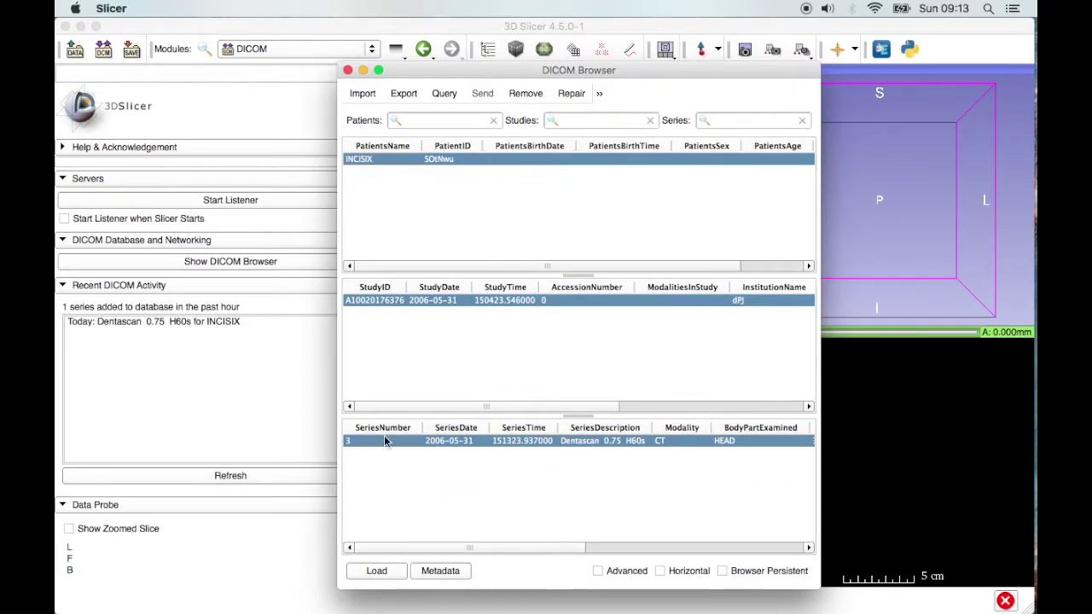
pyautogui.click(378, 571)
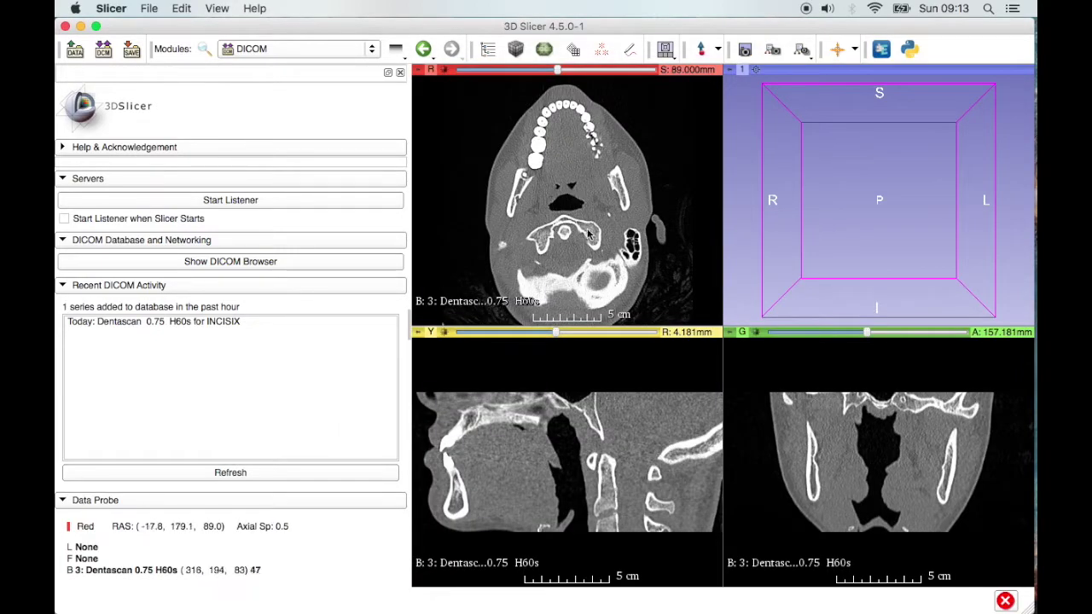
# Step: Browse the axial and sagittal slices and move the coronal slice to the front teeth
pyautogui.moveTo(557, 70)
pyautogui.mouseDown()
pyautogui.moveTo(483, 73)
pyautogui.moveTo(592, 76)
pyautogui.moveTo(549, 73)
pyautogui.mouseUp()
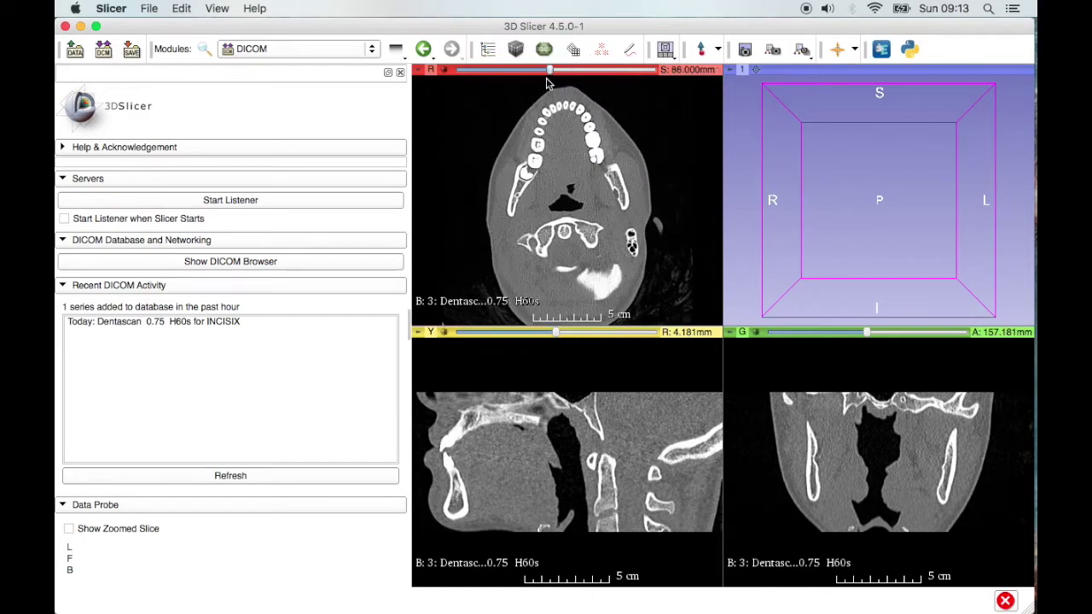
pyautogui.moveTo(556, 333); pyautogui.dragTo(580, 343)
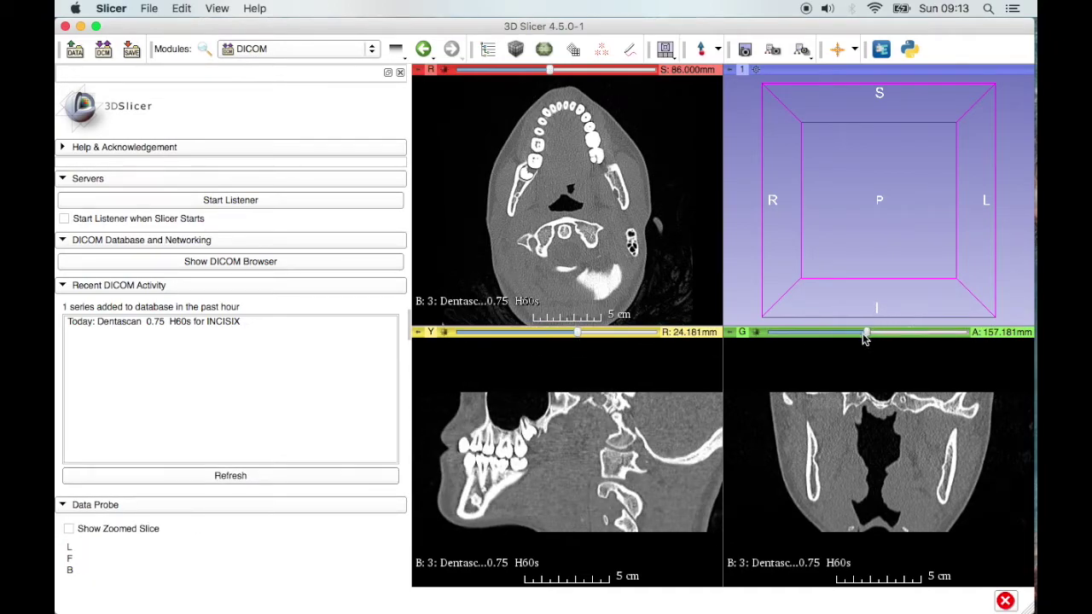
pyautogui.moveTo(866, 334); pyautogui.dragTo(842, 369)
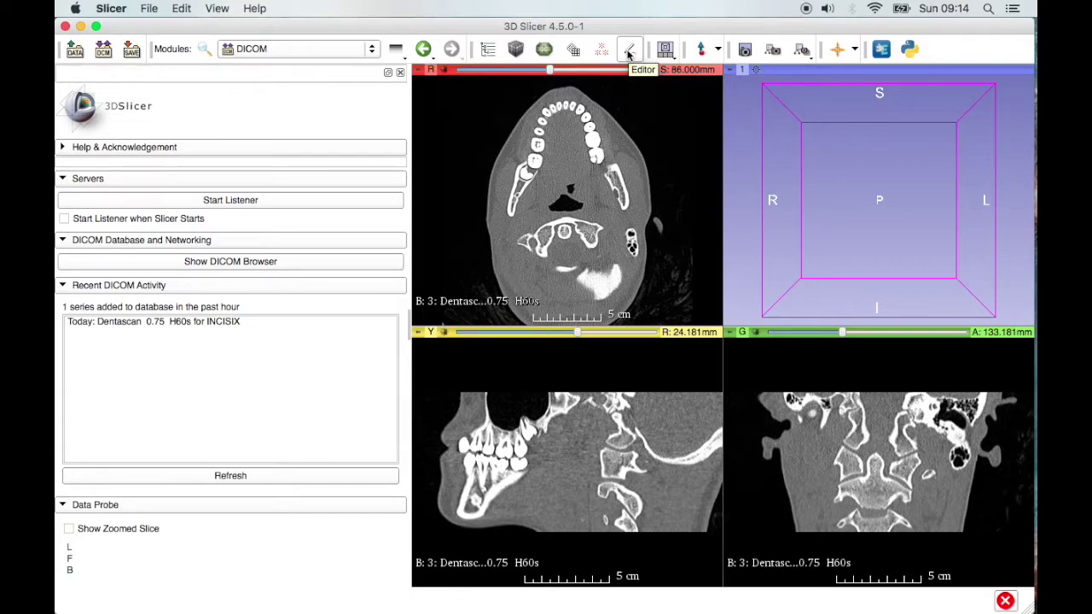
pyautogui.click(290, 49)
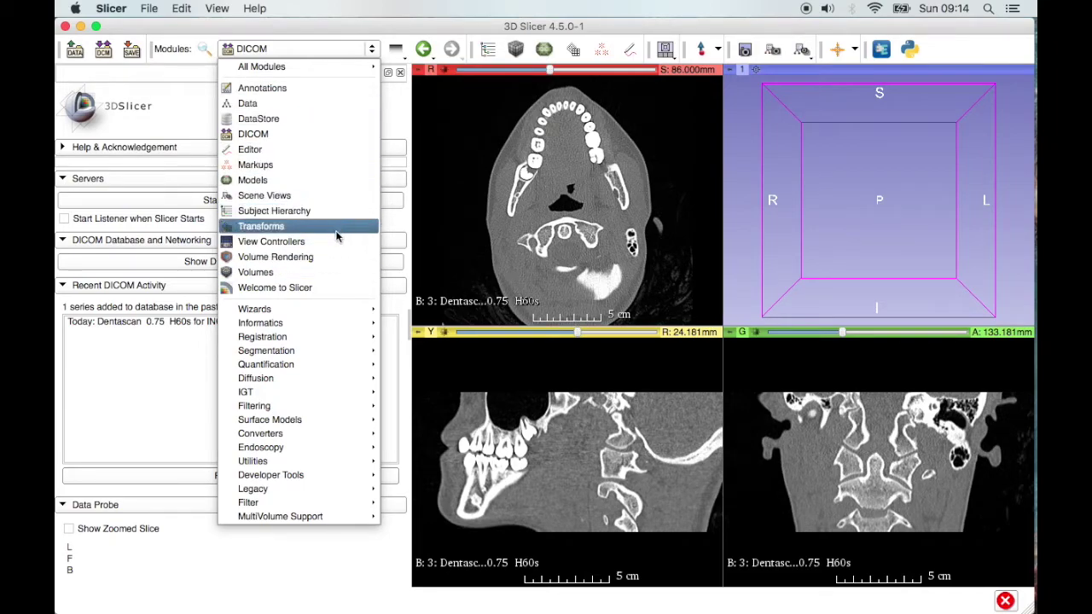
# Step: Show the Dentascan volume in Volume Rendering and rotate and zoom the rendered head
pyautogui.click(338, 260)
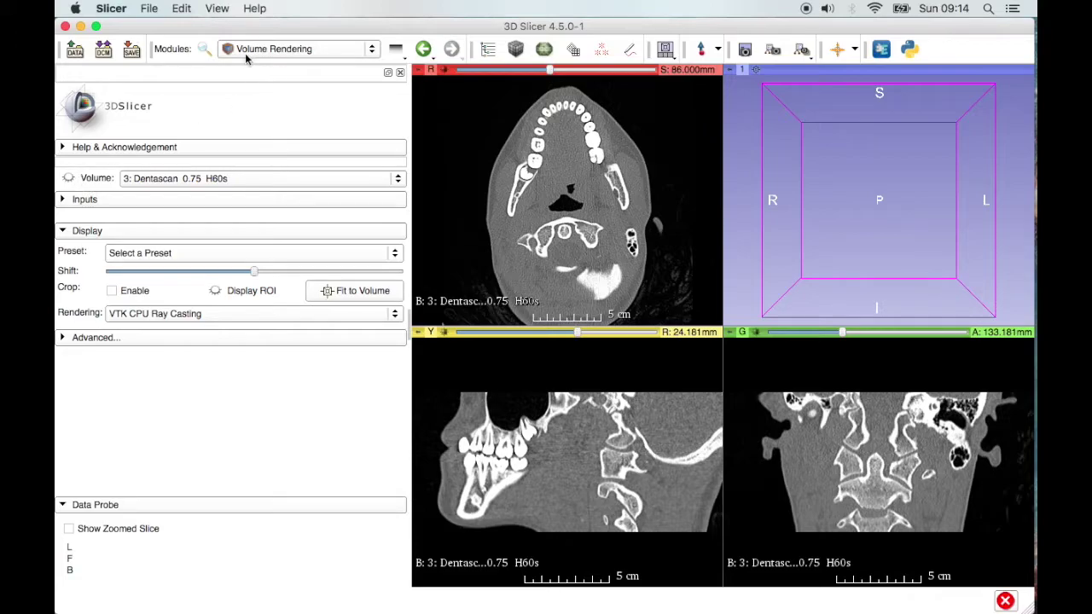
pyautogui.click(70, 180)
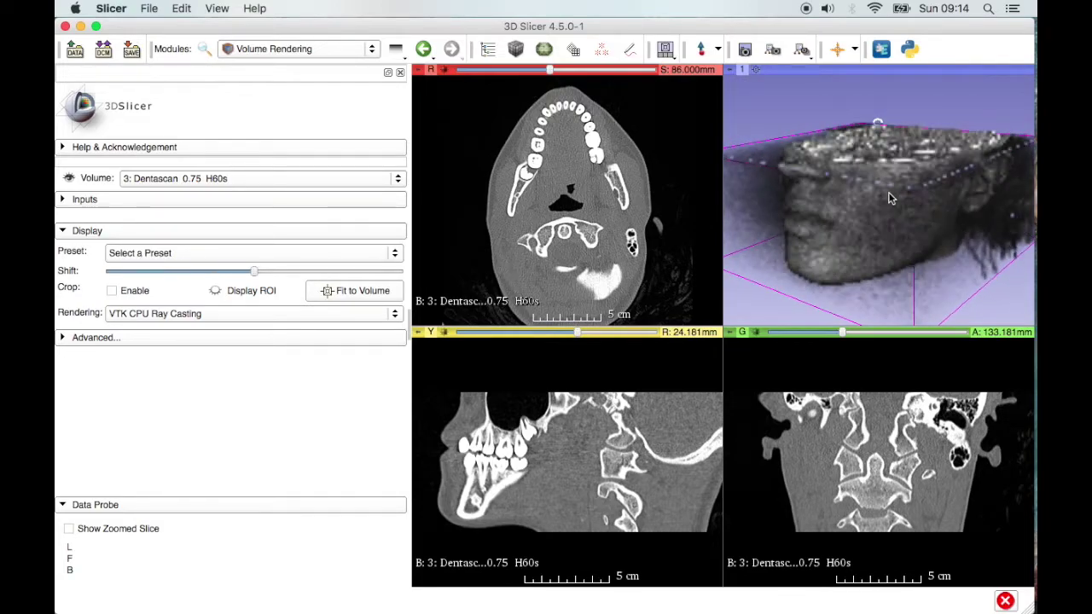
pyautogui.moveTo(890, 198); pyautogui.dragTo(928, 211)
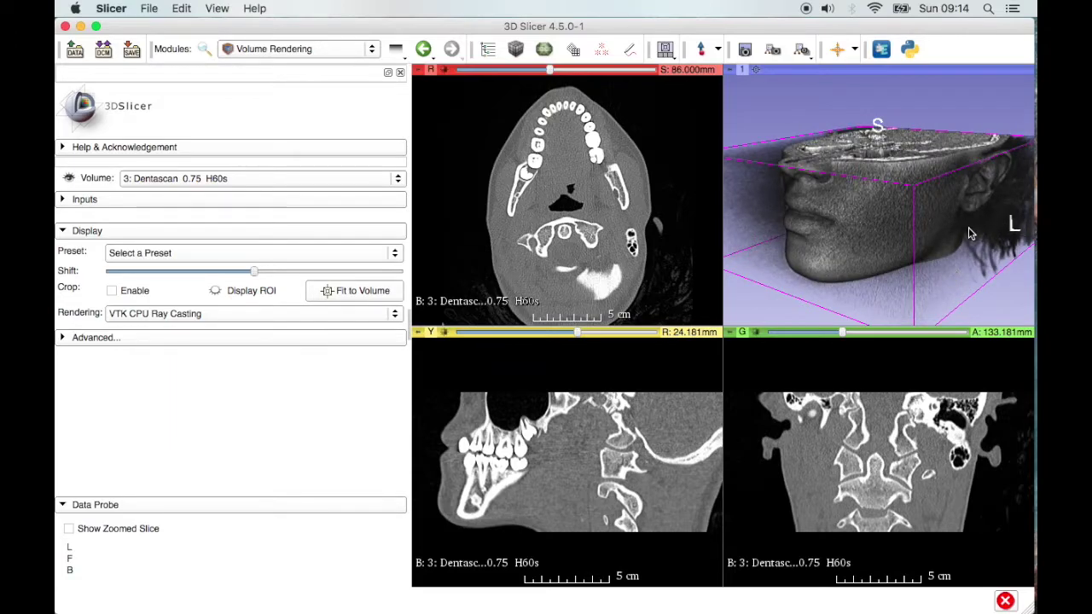
pyautogui.scroll(-2, 829, 230)
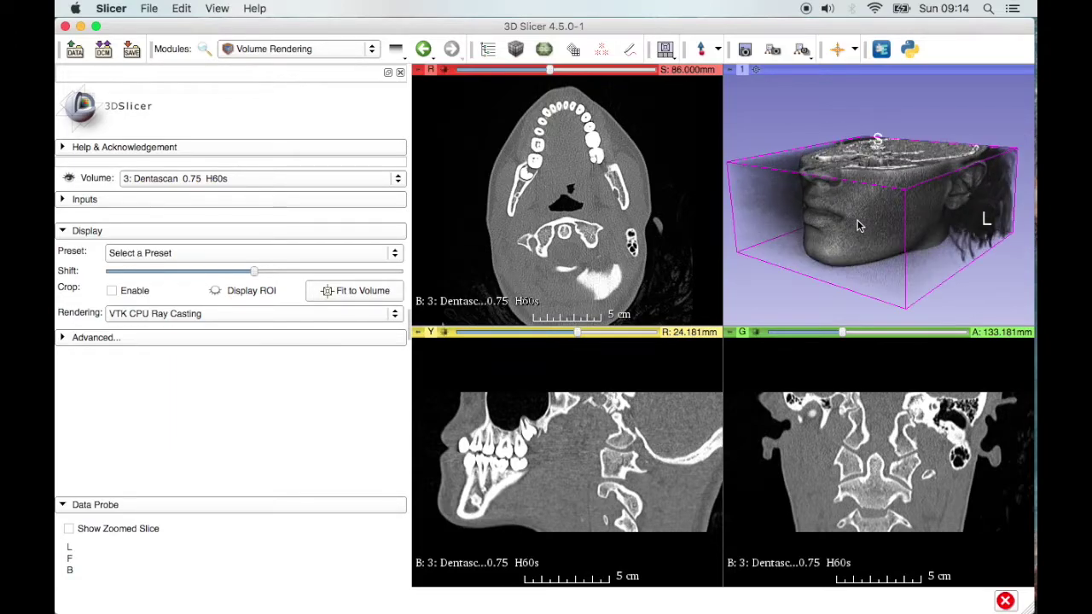
pyautogui.scroll(2, 915, 215)
pyautogui.scroll(3, 914, 215)
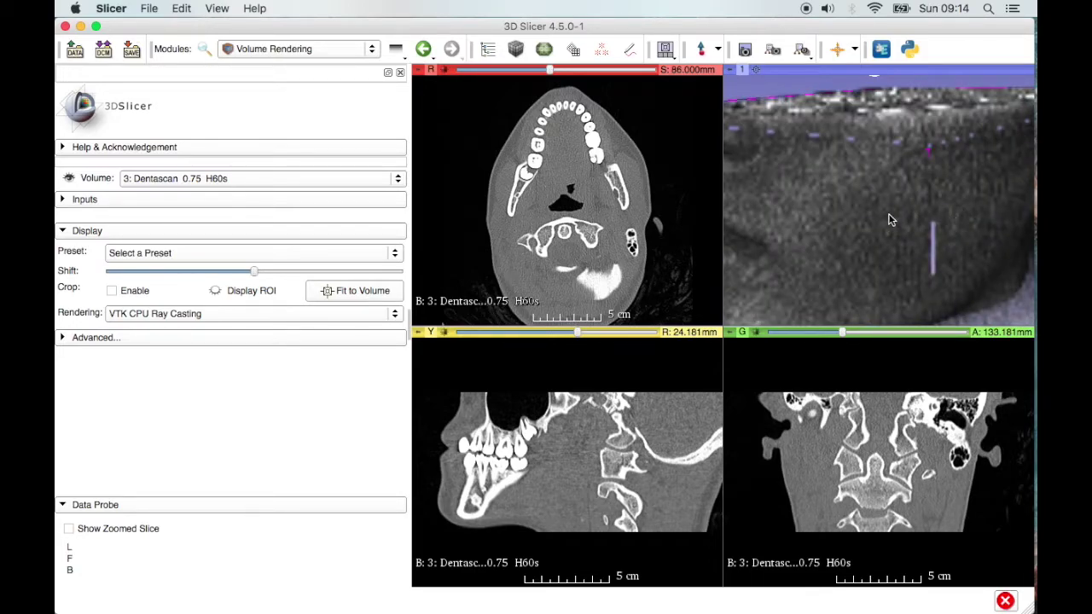
pyautogui.scroll(2, 889, 220)
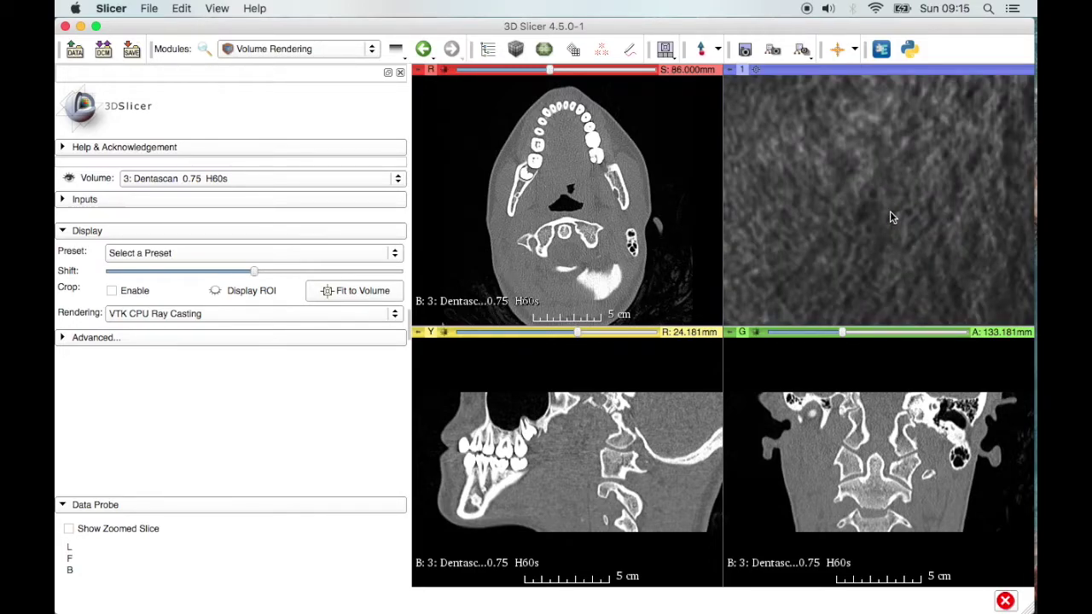
pyautogui.scroll(-5, 889, 218)
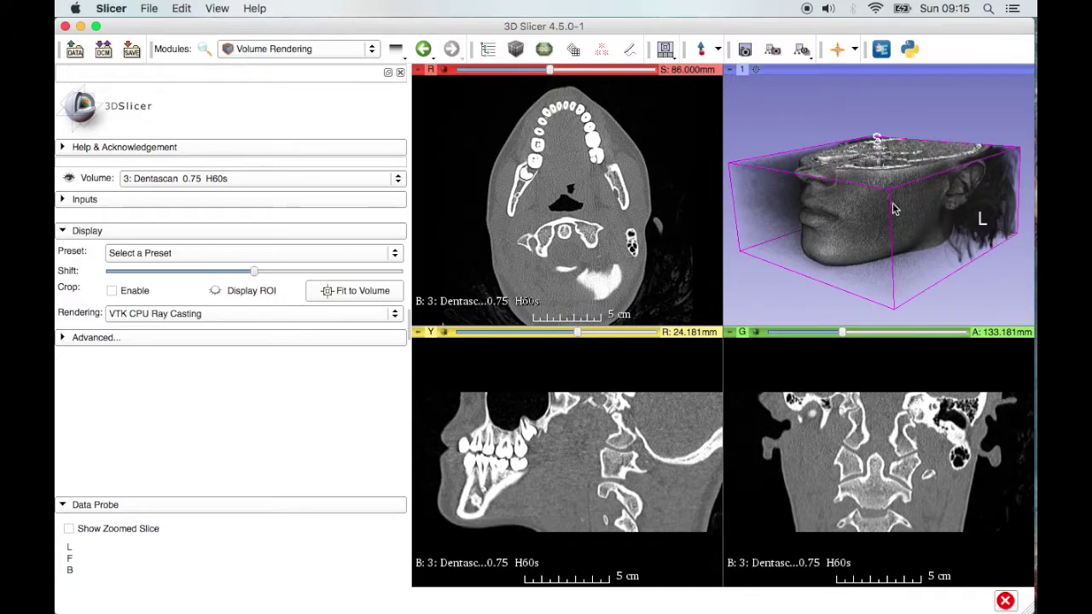
pyautogui.moveTo(896, 209); pyautogui.dragTo(870, 238)
pyautogui.moveTo(993, 261); pyautogui.dragTo(957, 231)
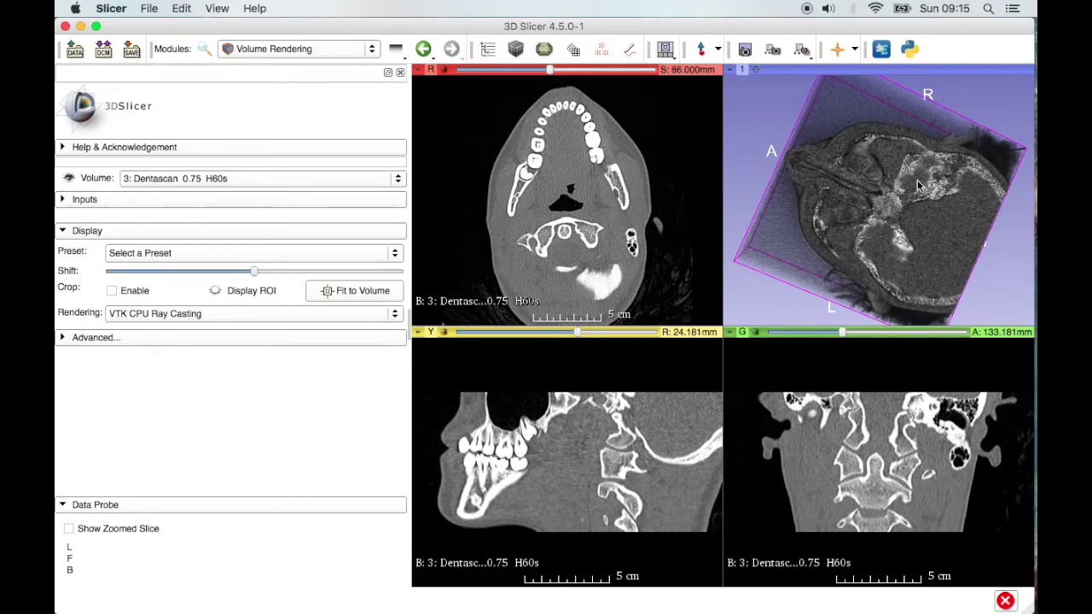
pyautogui.moveTo(942, 169); pyautogui.dragTo(980, 260)
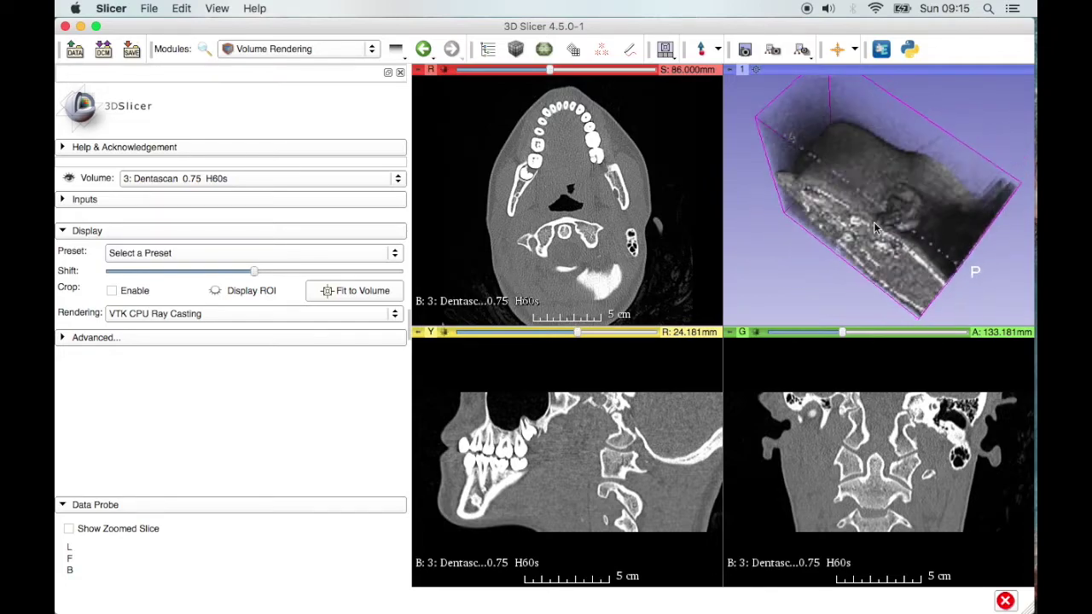
pyautogui.moveTo(943, 170); pyautogui.dragTo(814, 204)
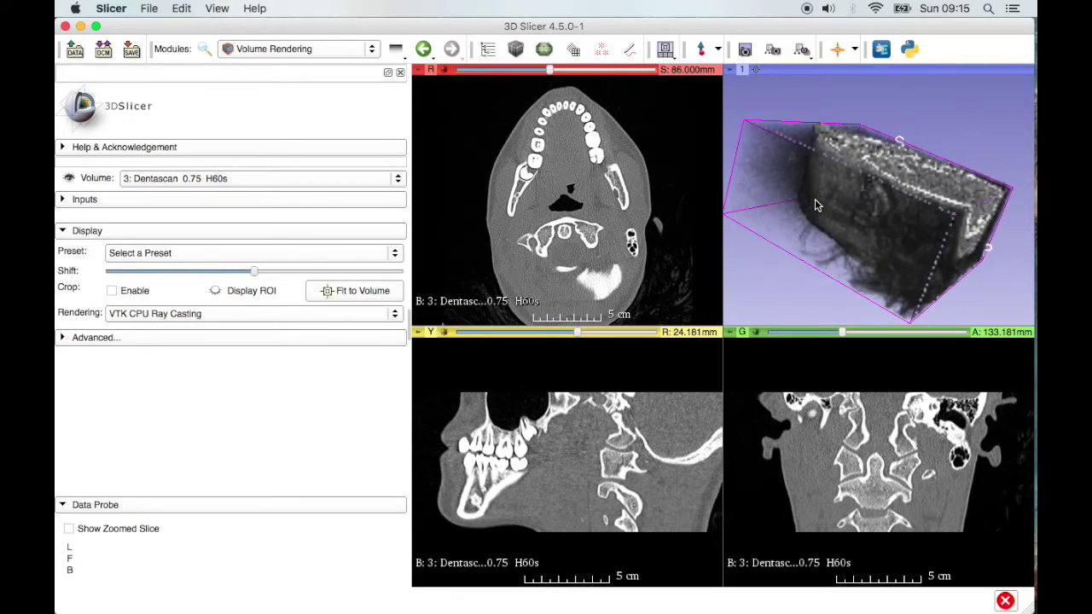
# Step: Hide the volume rendering and create a GenericAnatomyColors merge label map in the Editor
pyautogui.click(69, 179)
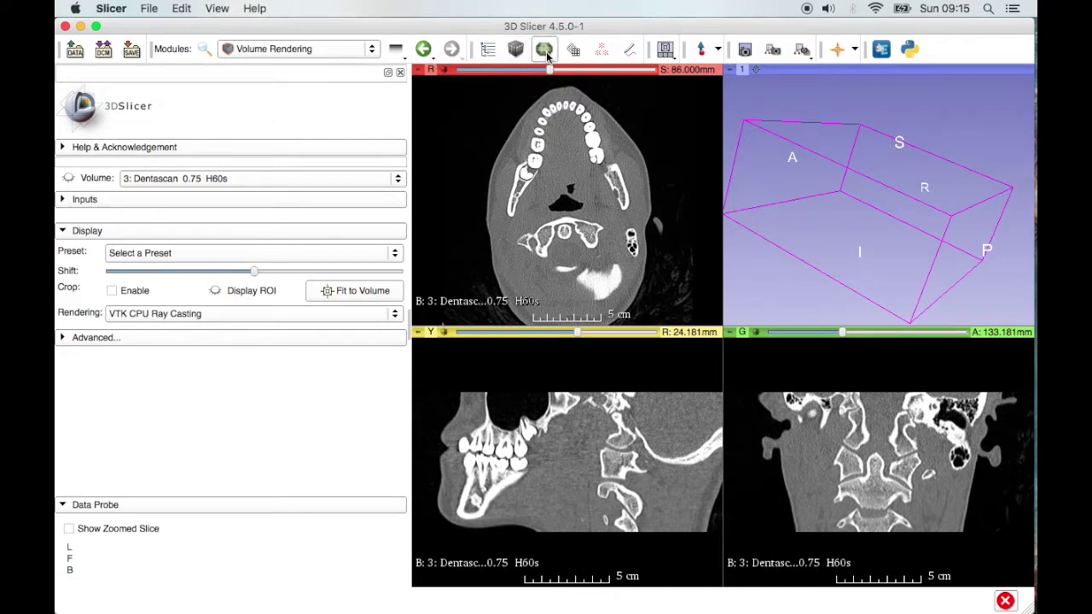
pyautogui.click(628, 51)
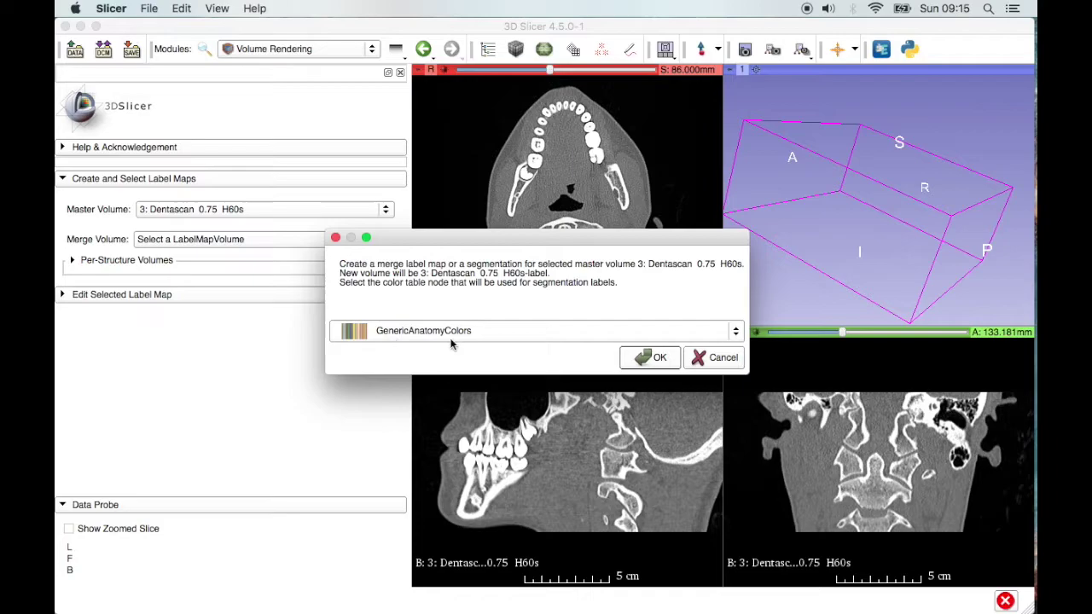
pyautogui.click(734, 334)
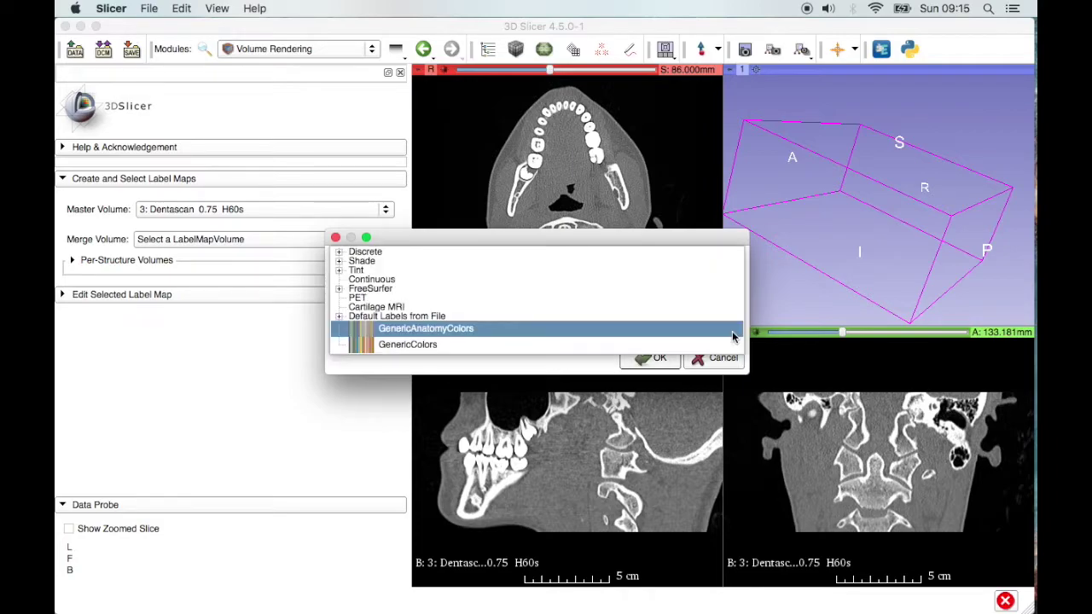
pyautogui.click(731, 331)
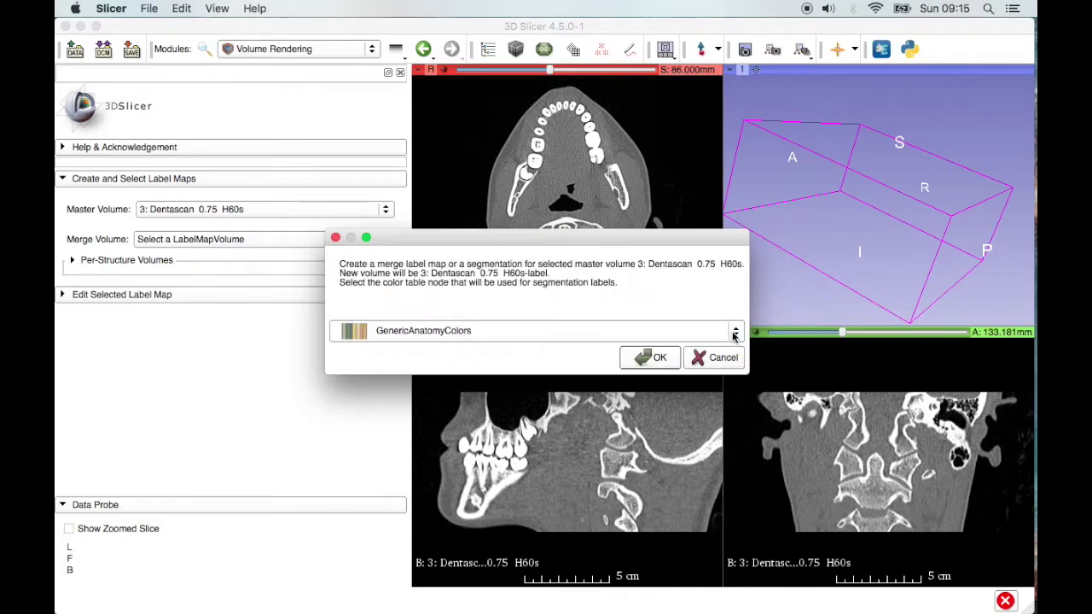
pyautogui.click(656, 357)
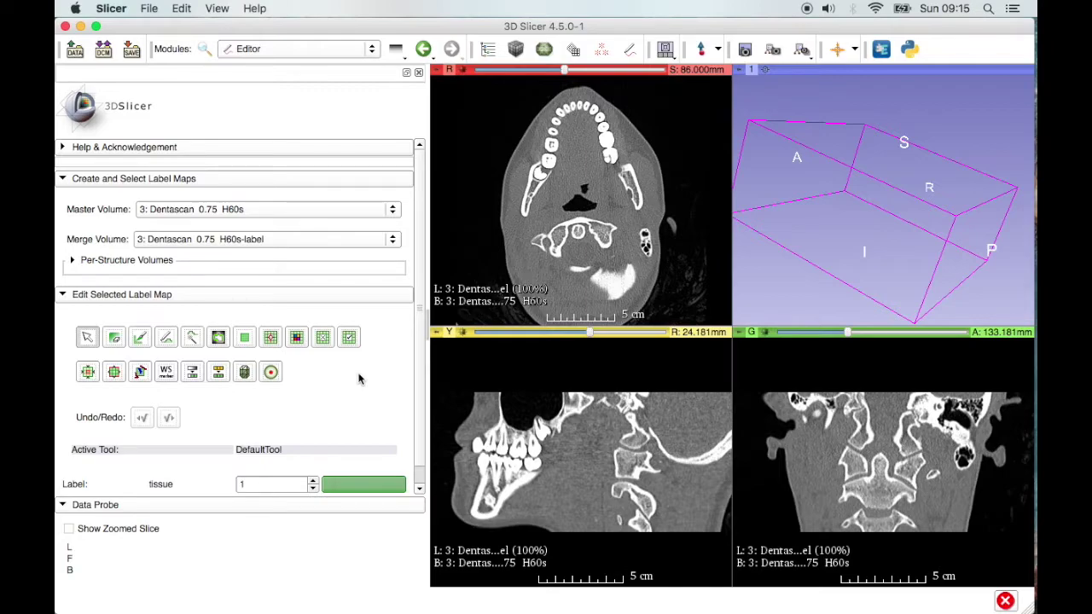
# Step: Pick label 2, 'bone' (yellow), from the colour table as the drawing label
pyautogui.scroll(-1, 364, 400)
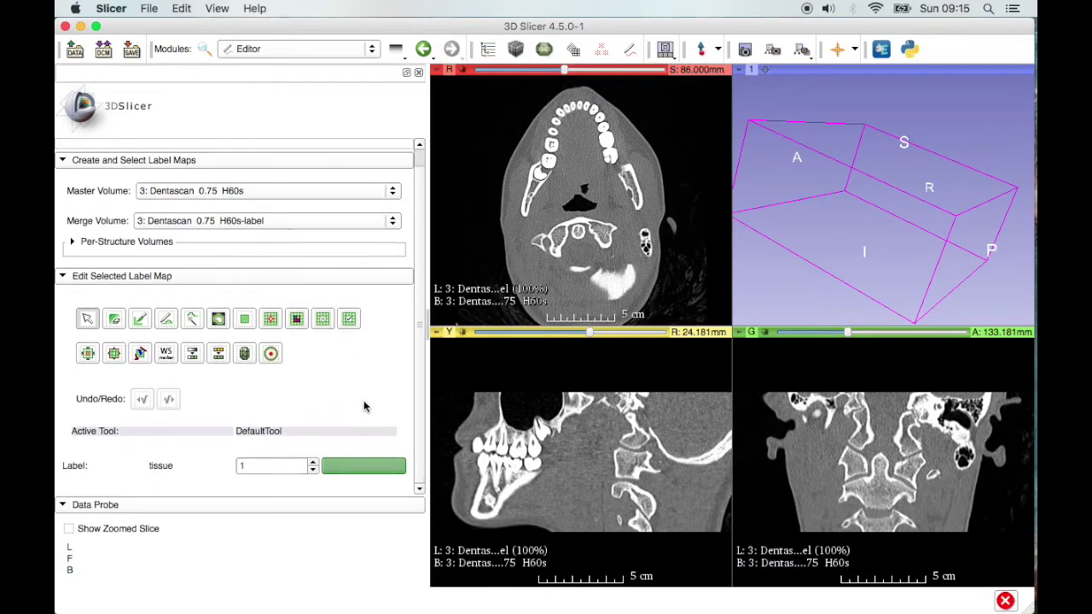
pyautogui.click(371, 468)
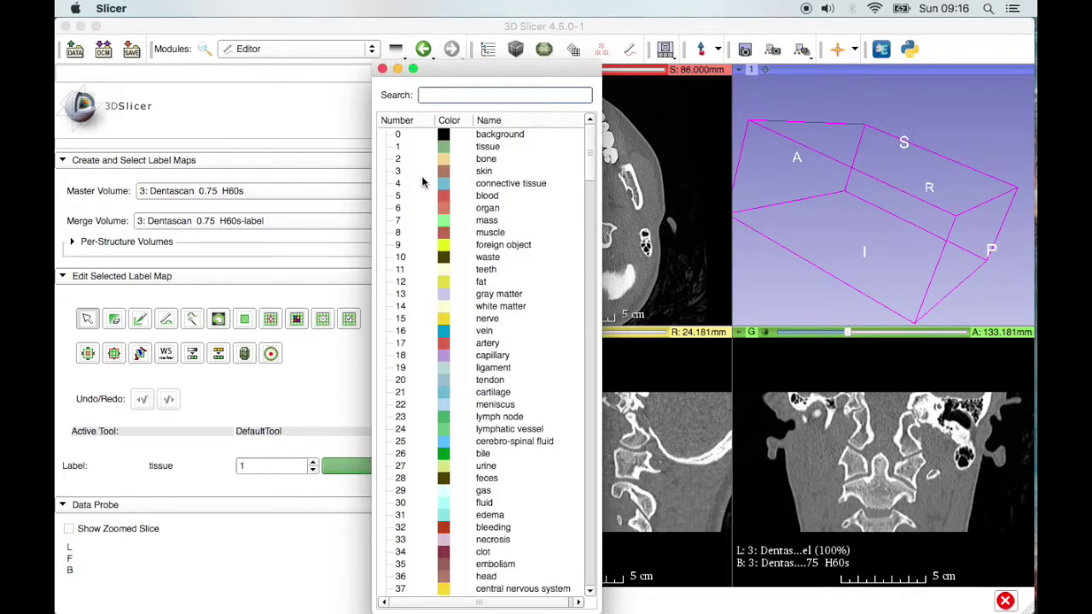
pyautogui.click(483, 160)
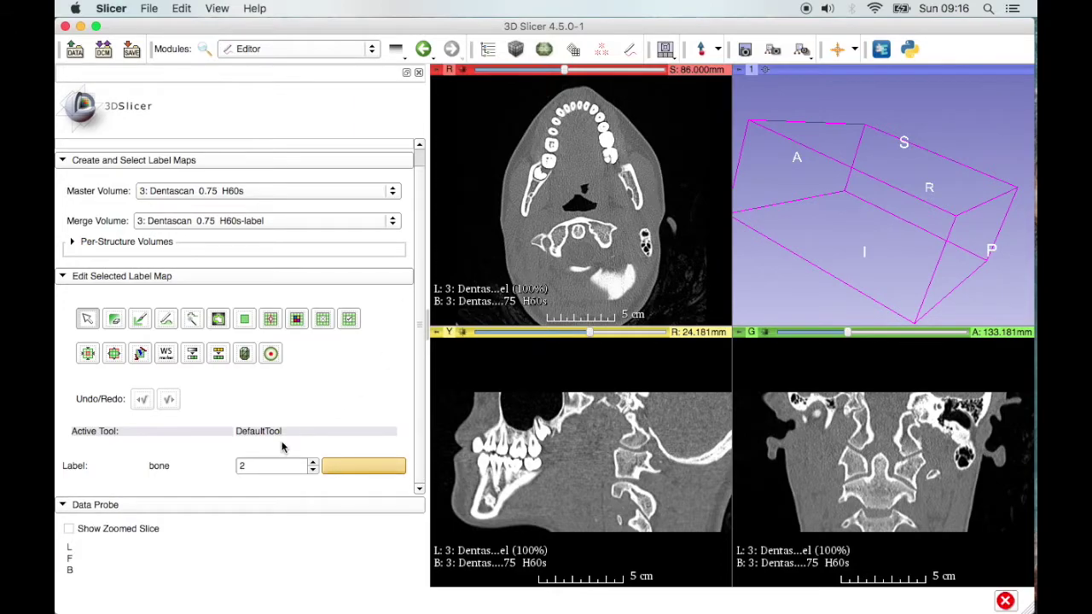
pyautogui.click(193, 354)
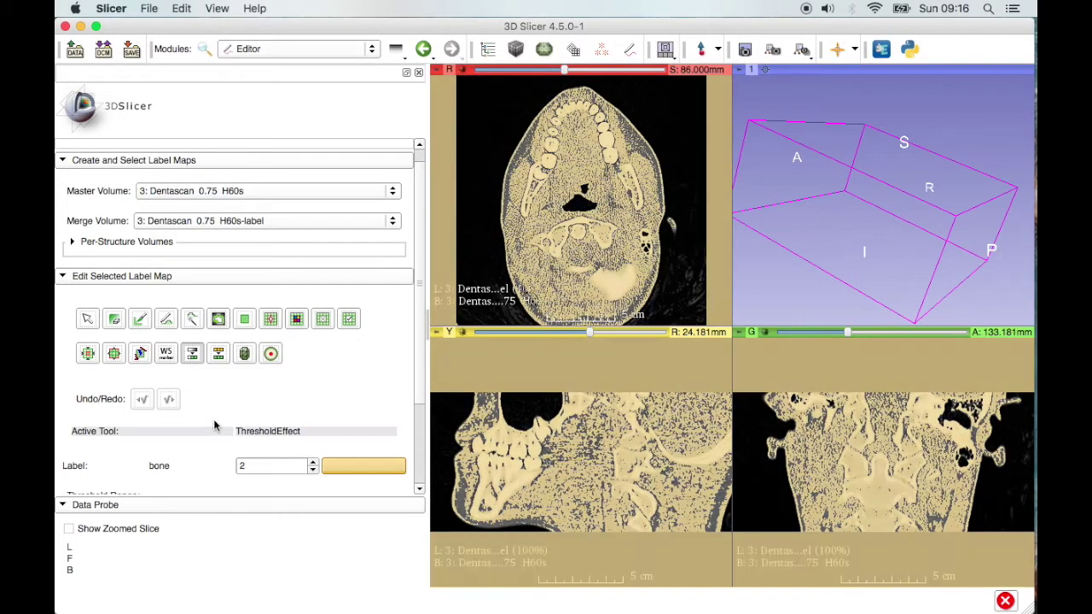
# Step: Threshold the CT from 675.42 to 3071 and apply it as the bone label
pyautogui.scroll(-3, 209, 393)
pyautogui.moveTo(153, 416); pyautogui.dragTo(207, 418)
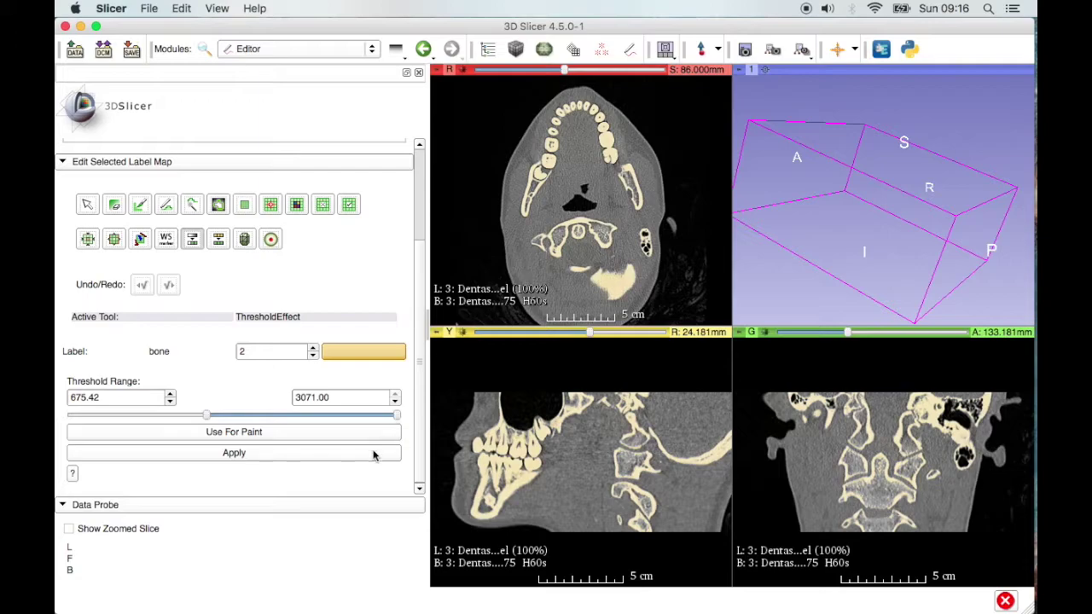
pyautogui.click(343, 453)
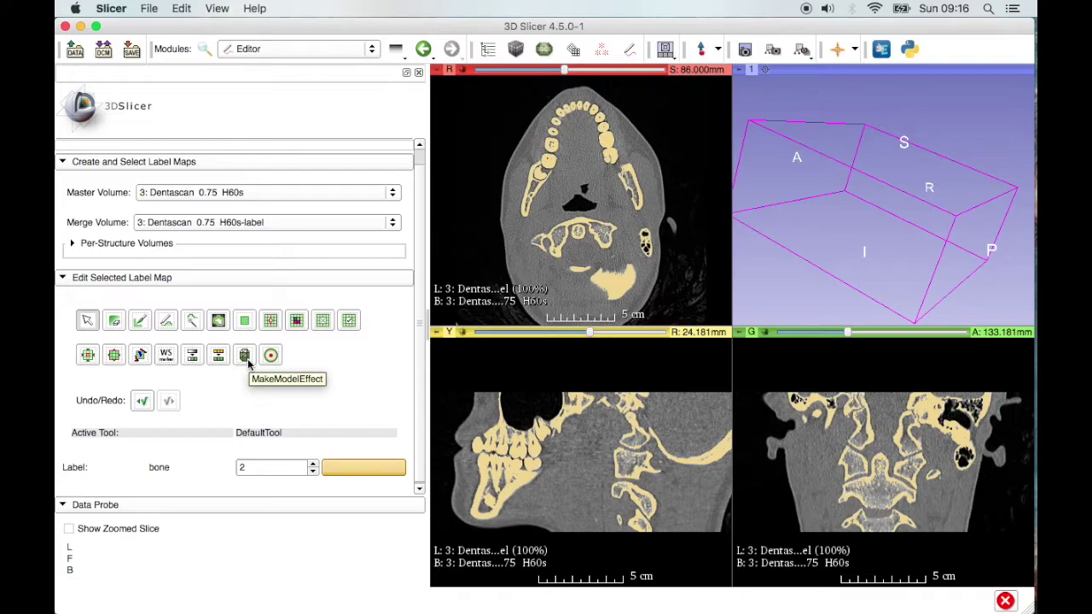
# Step: Build a smoothed surface model named 'bone' from label 2 with Make Model
pyautogui.click(245, 357)
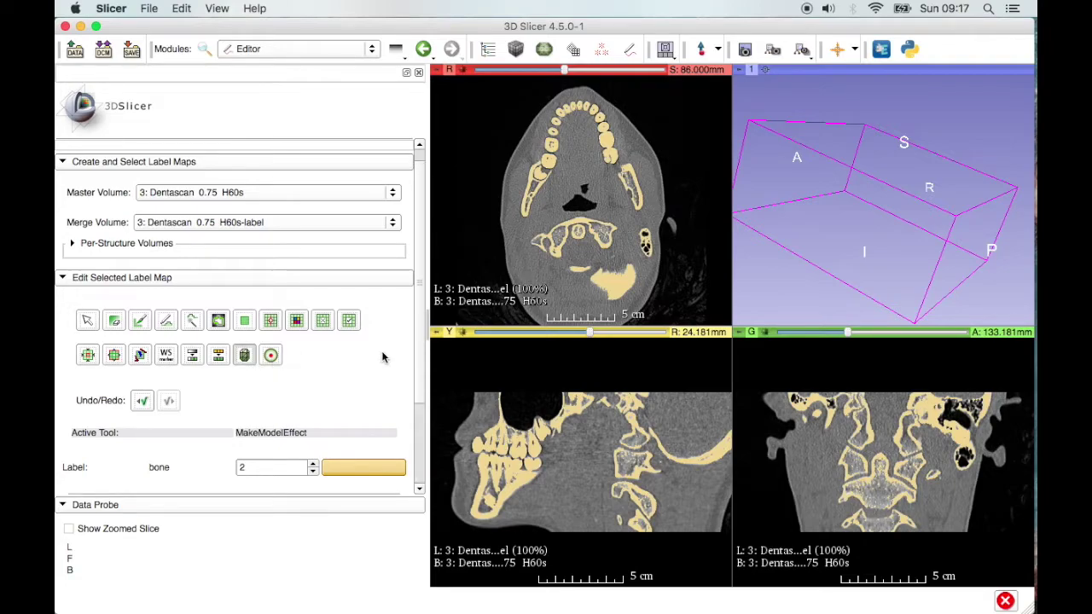
pyautogui.scroll(-3, 382, 354)
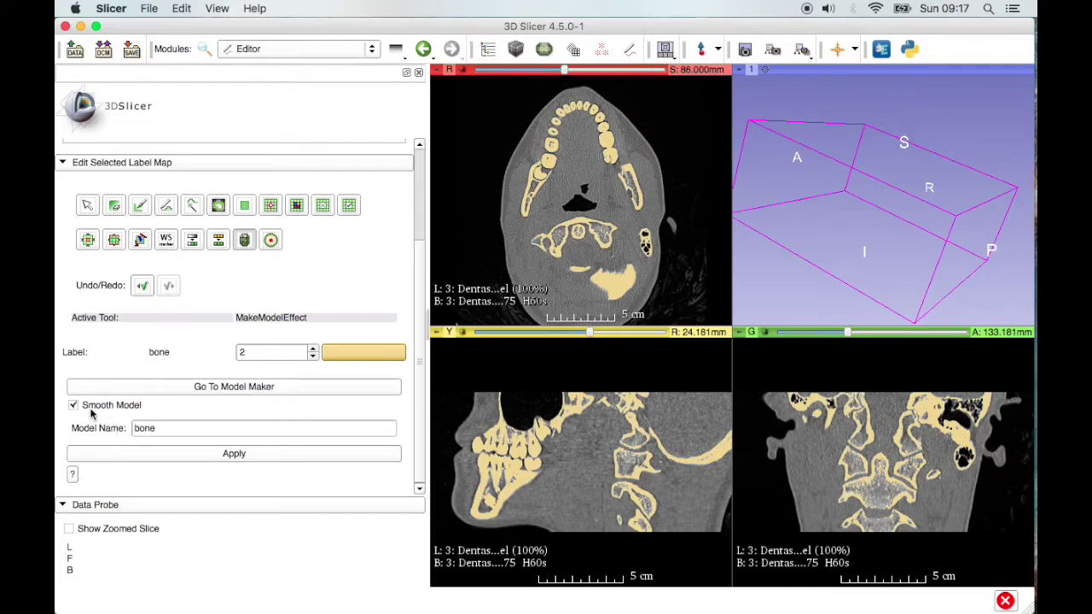
pyautogui.doubleClick(167, 428)
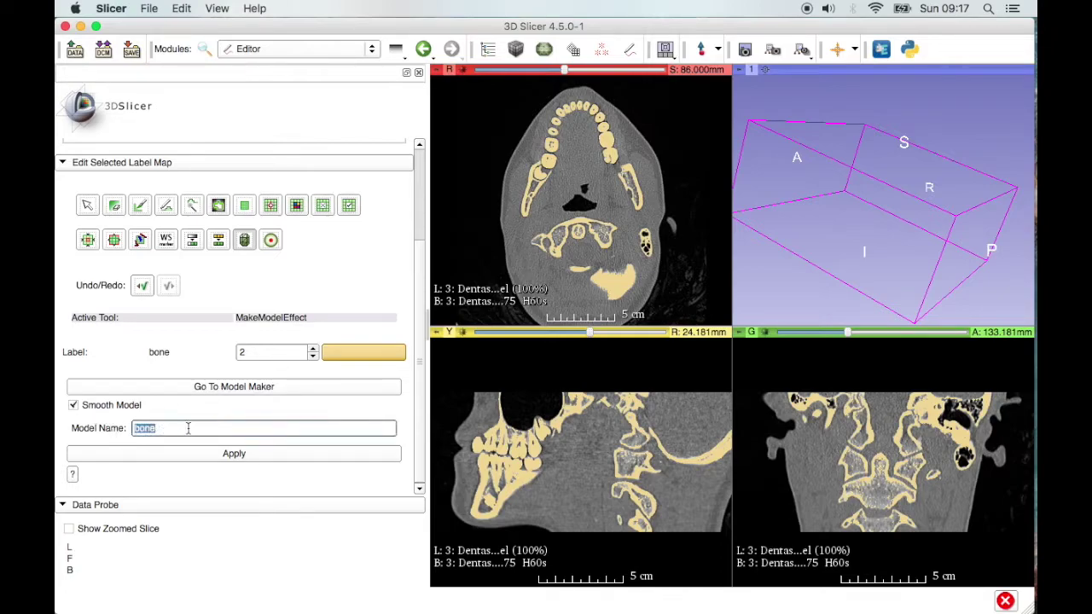
pyautogui.click(188, 428)
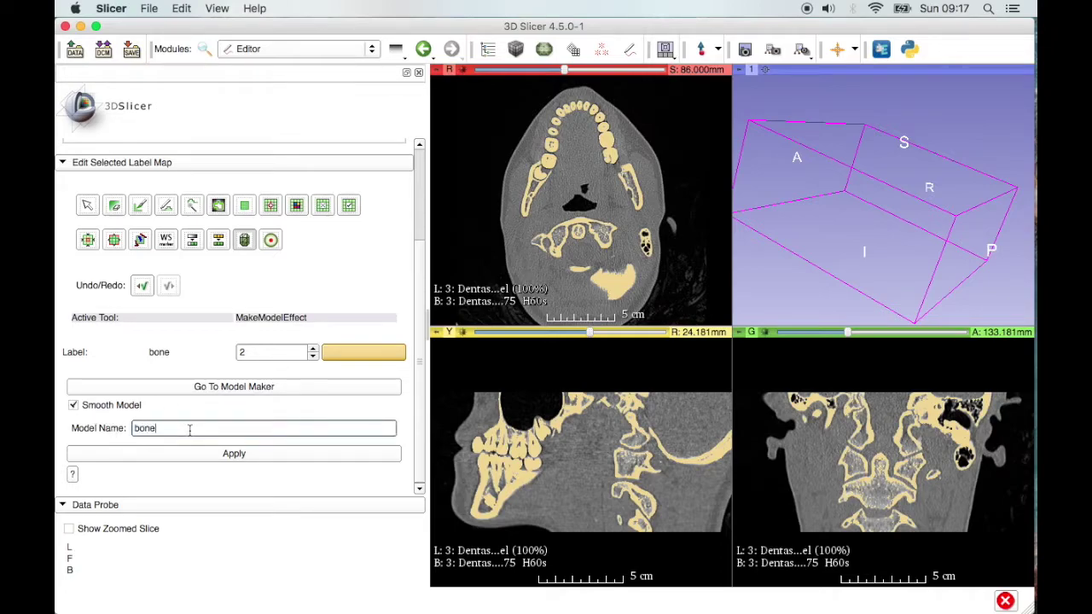
pyautogui.click(245, 457)
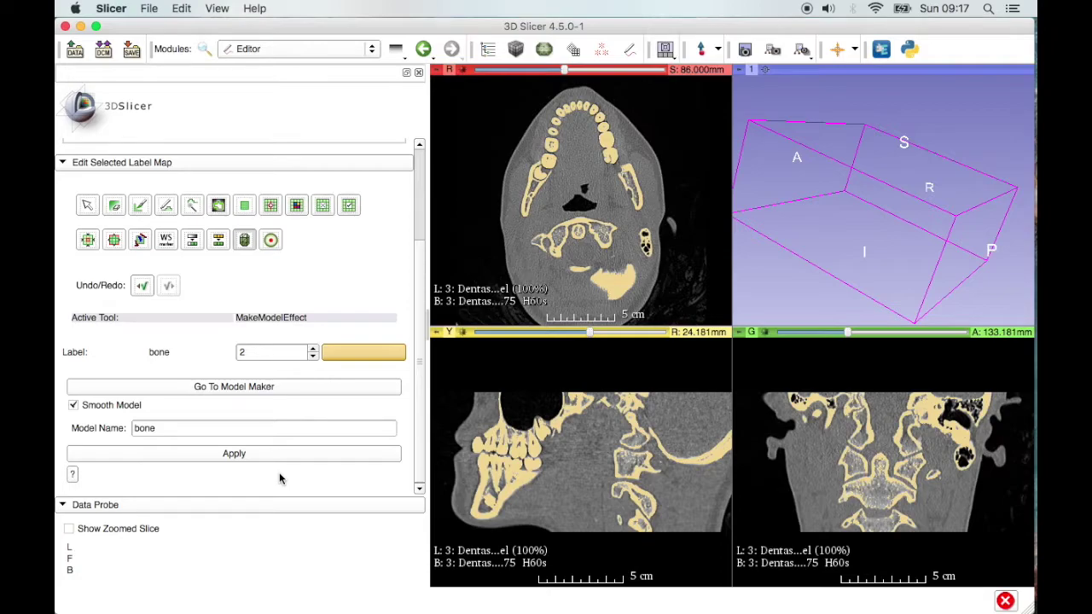
# Step: Rotate the finished yellow skull, jaw and teeth model to a front view
pyautogui.click(327, 455)
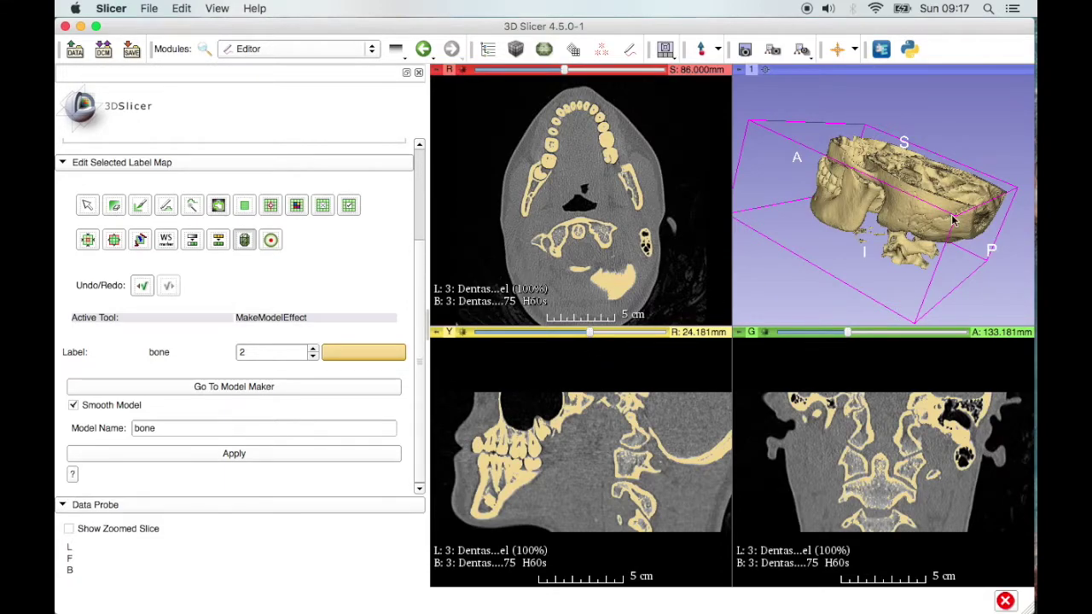
pyautogui.moveTo(794, 179); pyautogui.dragTo(700, 162)
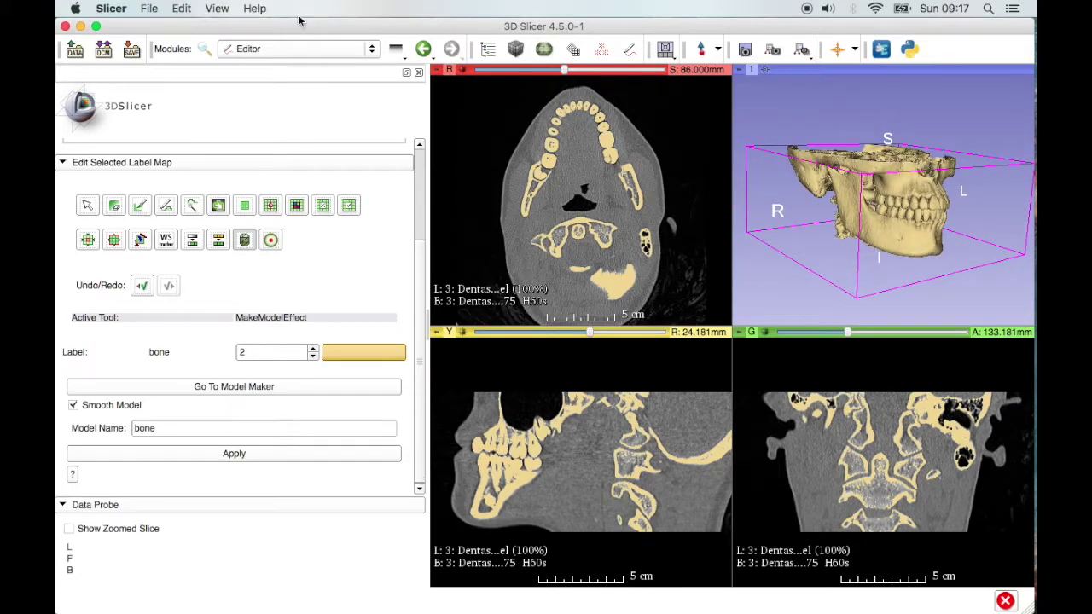
# Step: In the save dialog, deselect all files and include only the bone model
pyautogui.click(132, 52)
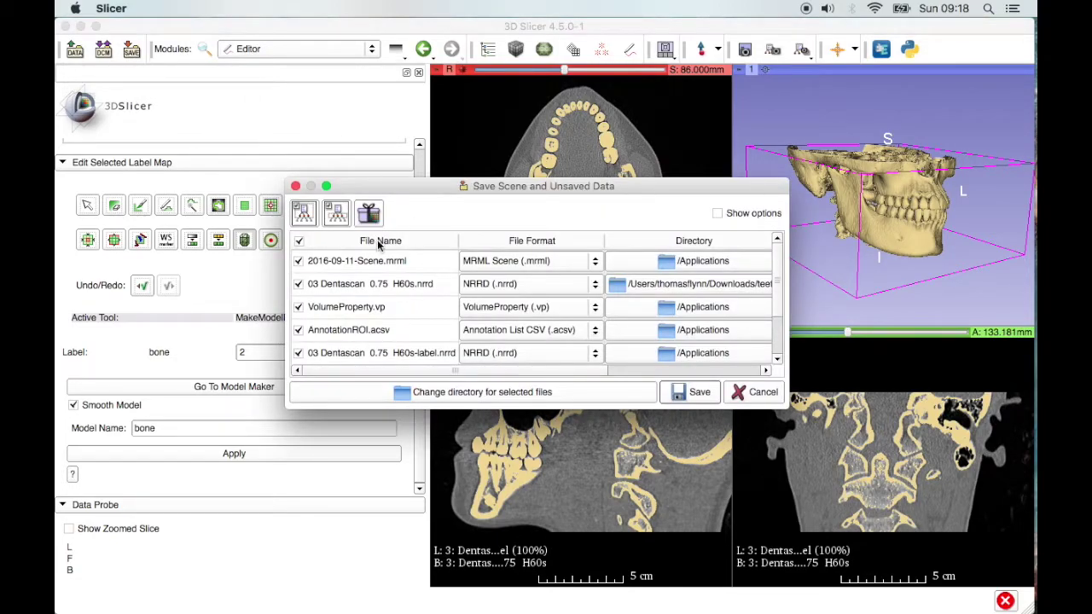
pyautogui.scroll(-1, 404, 321)
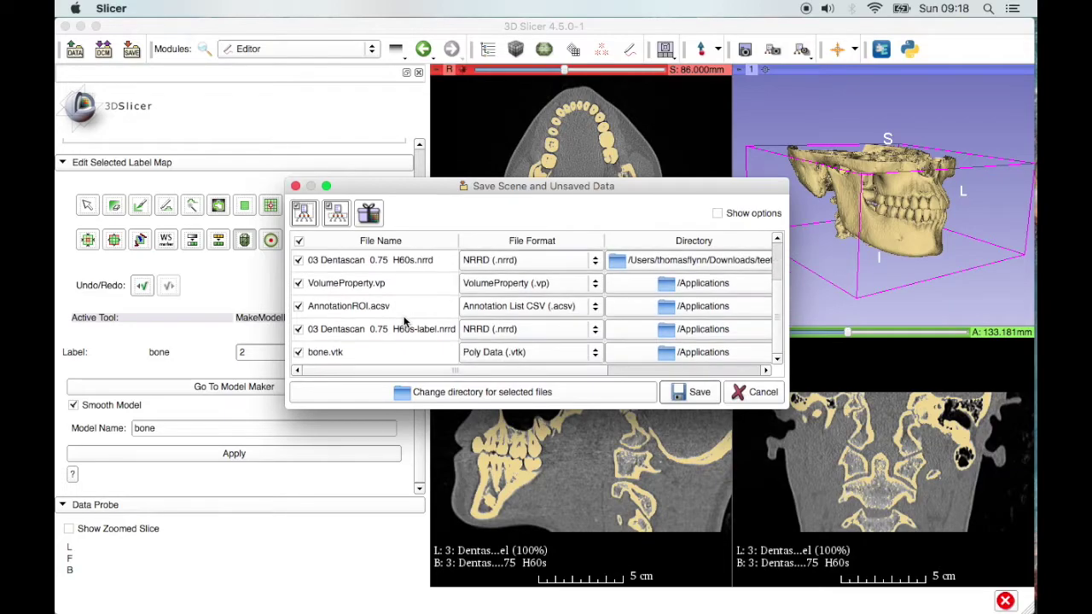
pyautogui.scroll(1, 404, 322)
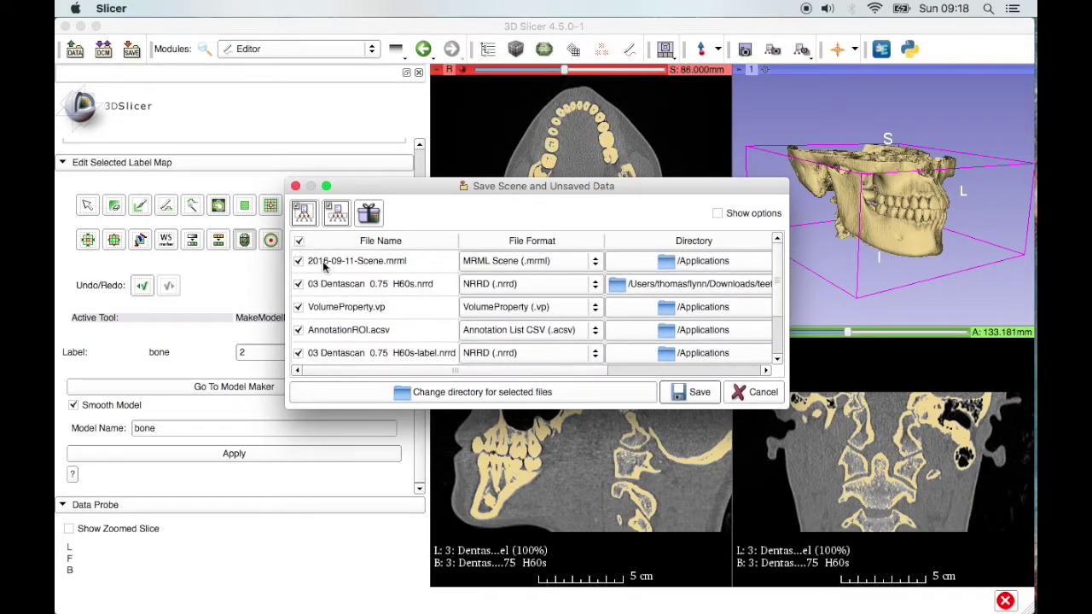
pyautogui.click(298, 242)
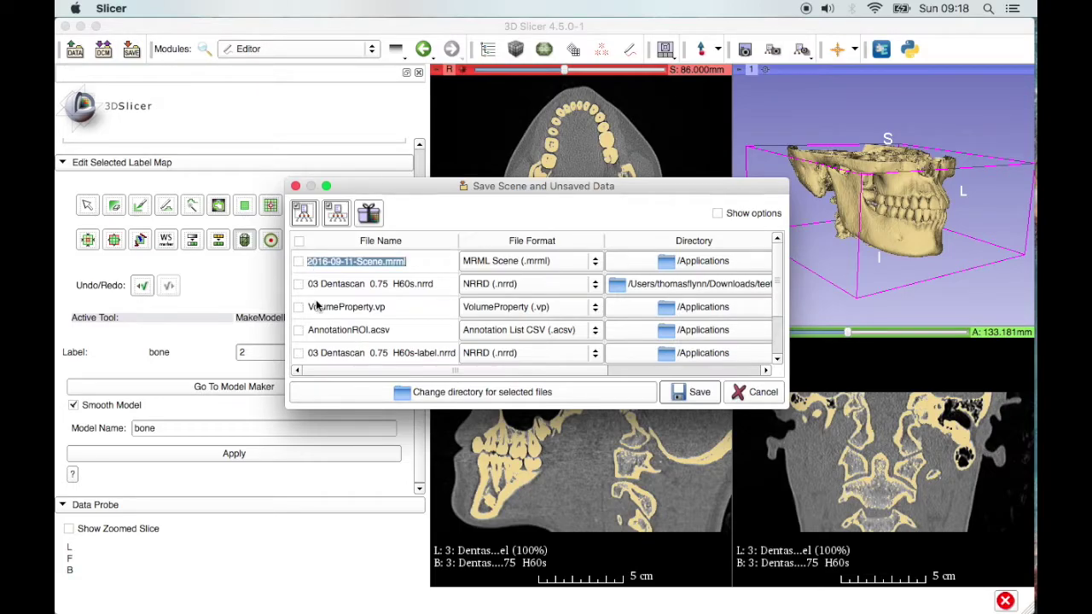
pyautogui.scroll(-1, 316, 305)
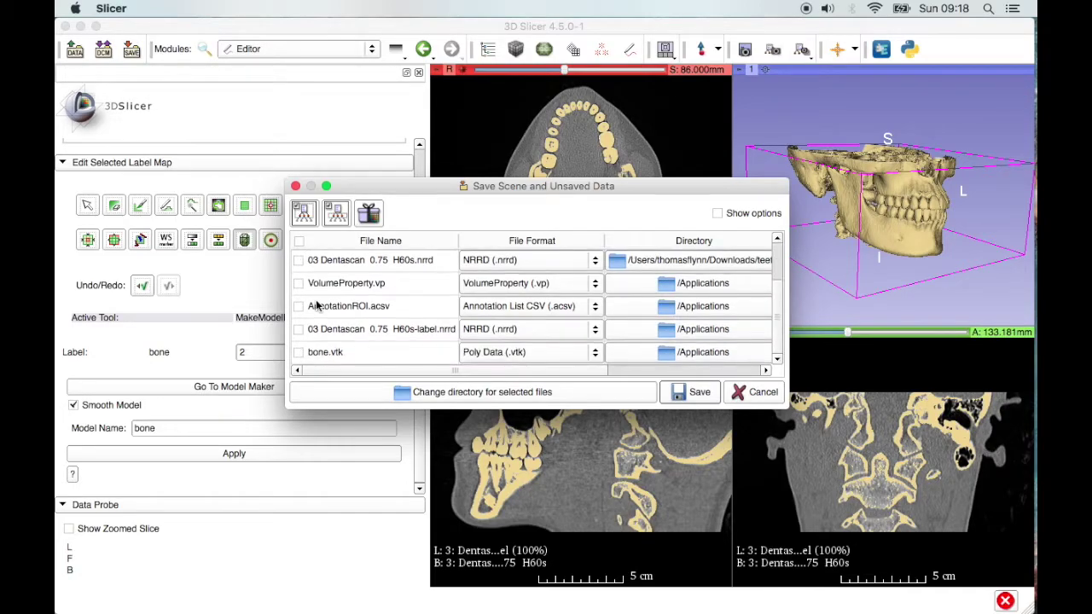
pyautogui.click(300, 353)
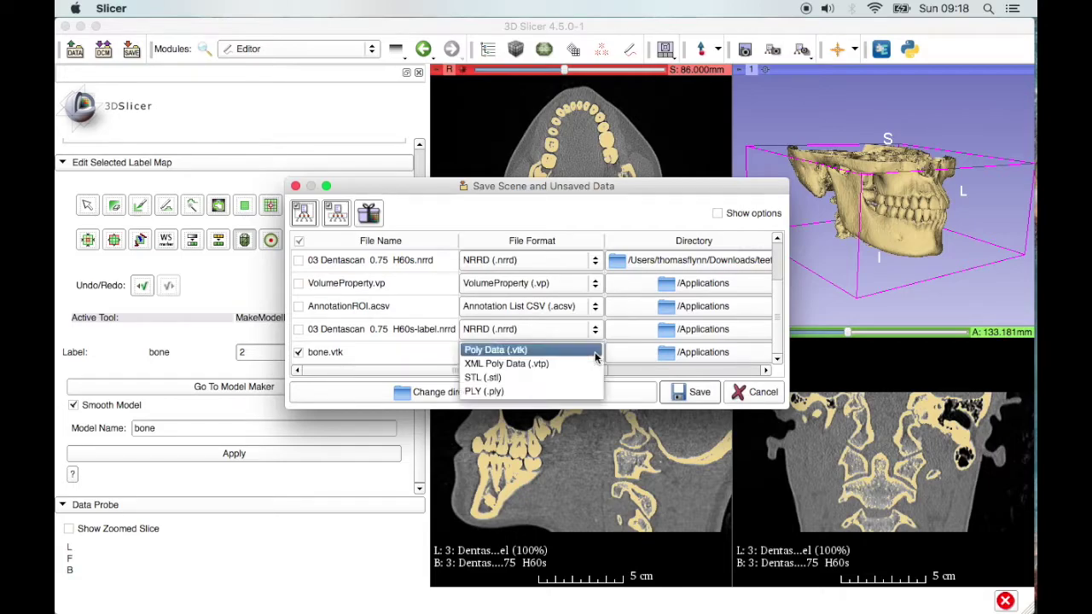
# Step: Save the bone model as bone.stl in STL format to the Desktop
pyautogui.click(596, 357)
pyautogui.click(573, 377)
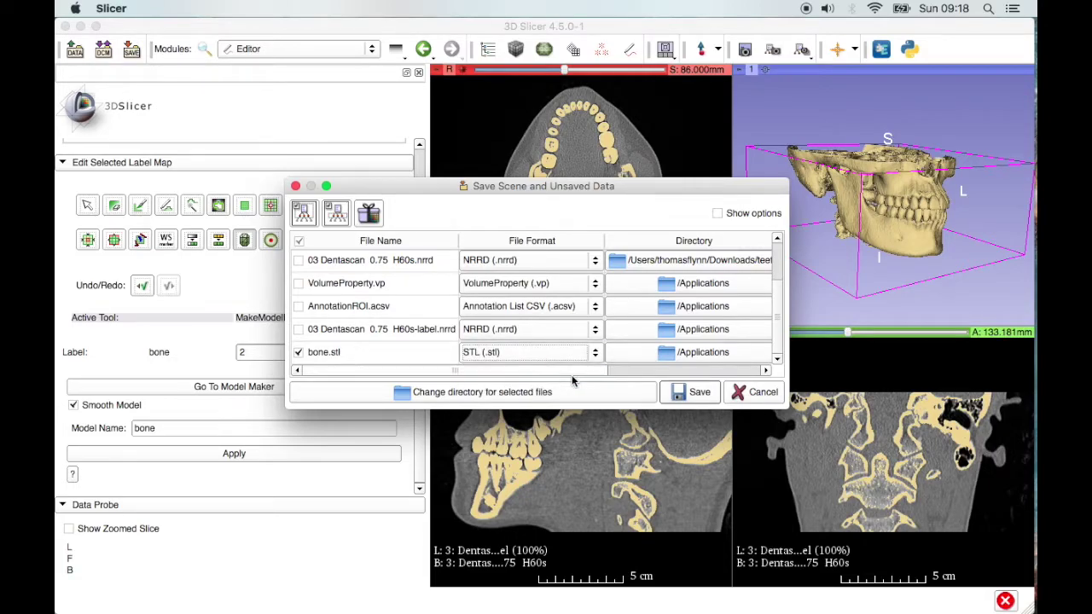
pyautogui.click(702, 352)
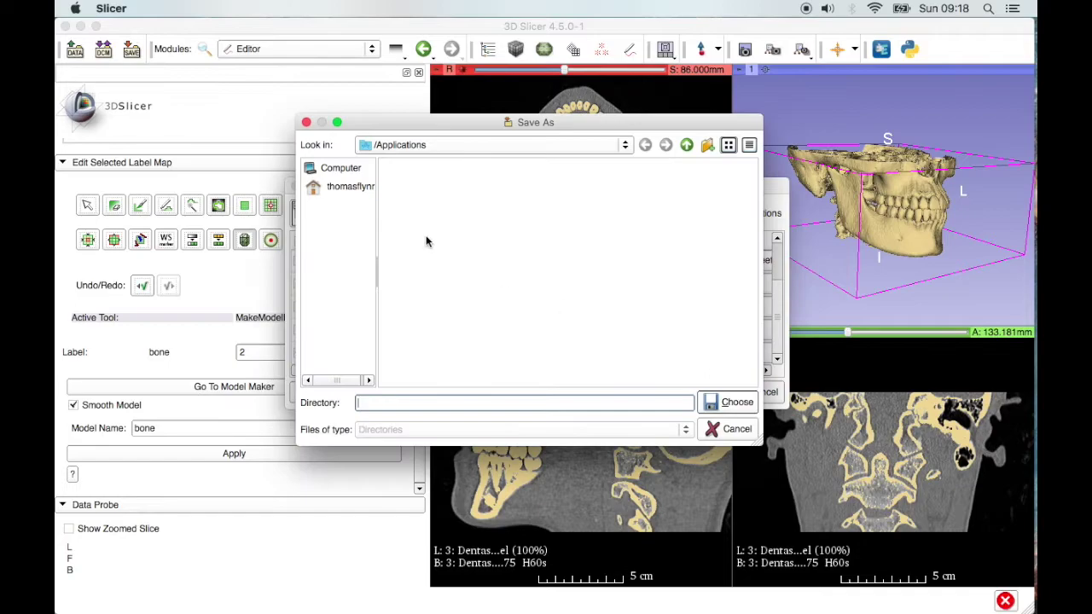
pyautogui.click(350, 187)
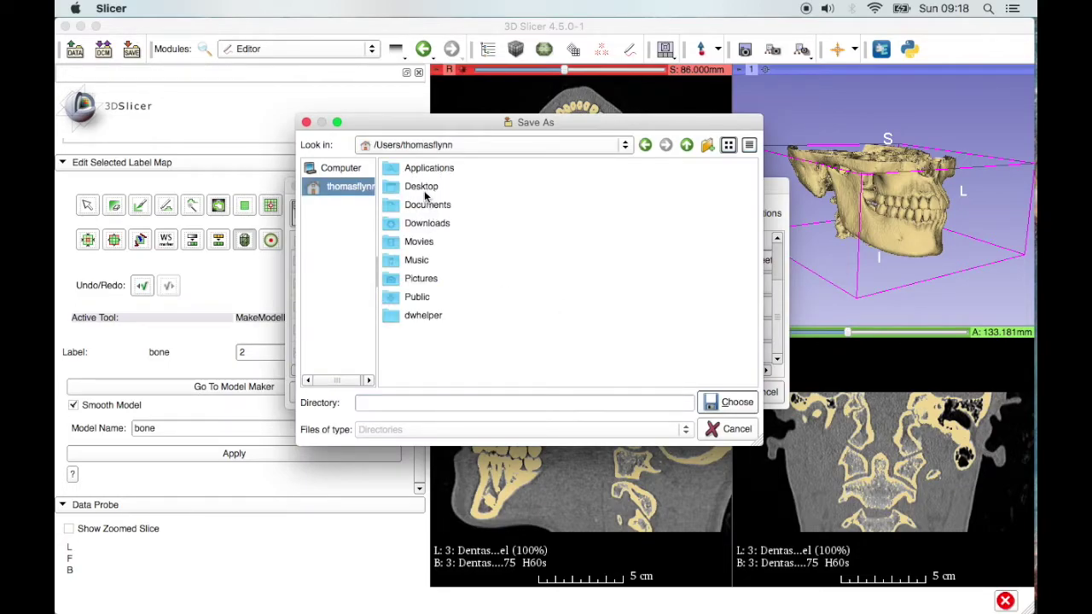
pyautogui.click(423, 187)
pyautogui.click(734, 402)
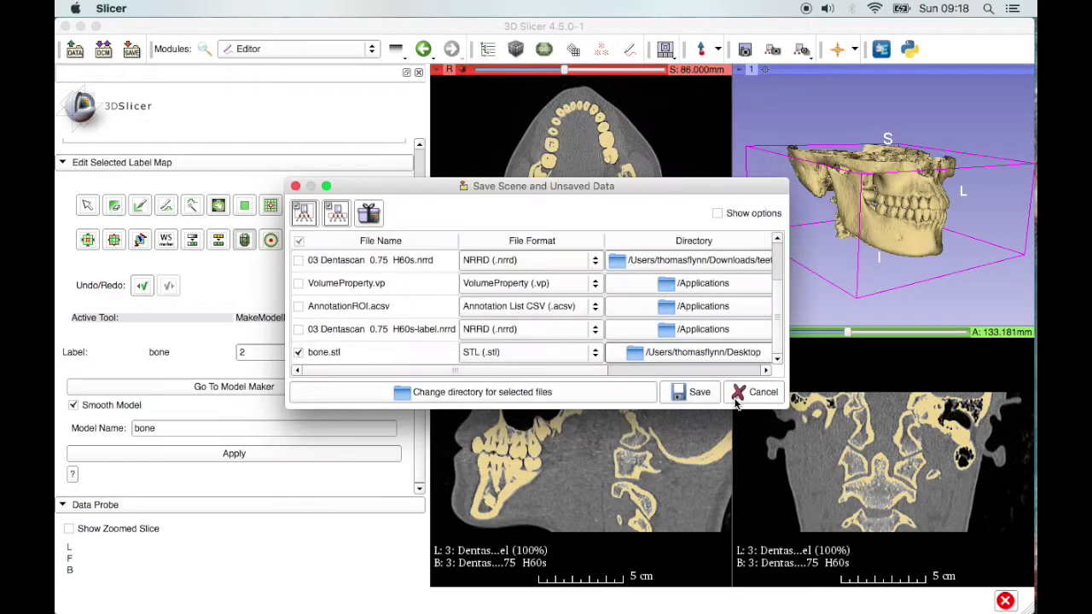
pyautogui.click(687, 394)
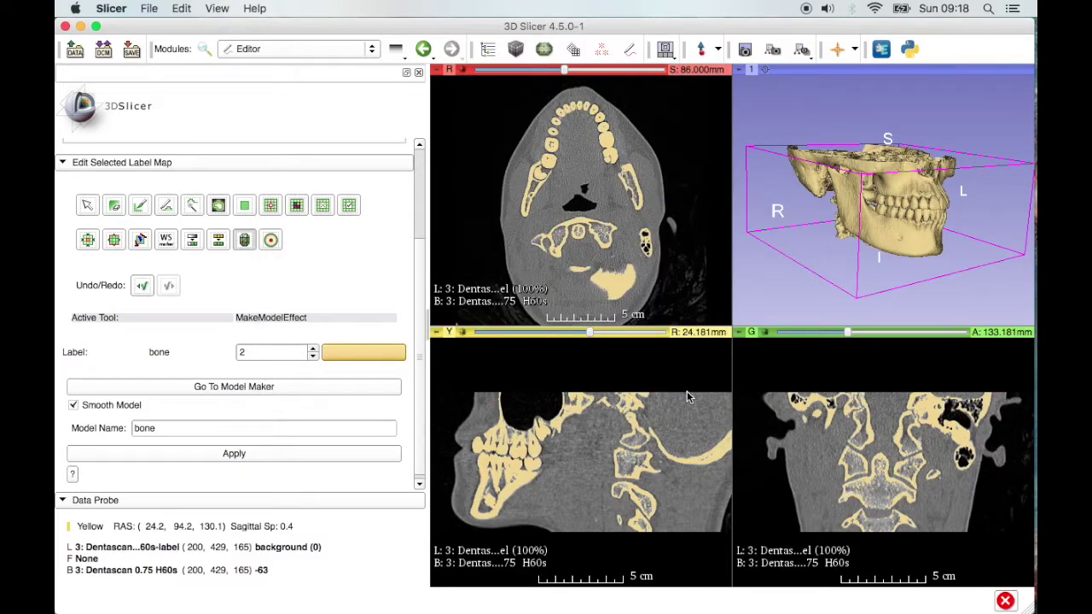
# Step: Inspect bone.stl on the Desktop: check its 136.6 MB size and rotate the 3D preview
pyautogui.hotkey('ctrl', 'Right')
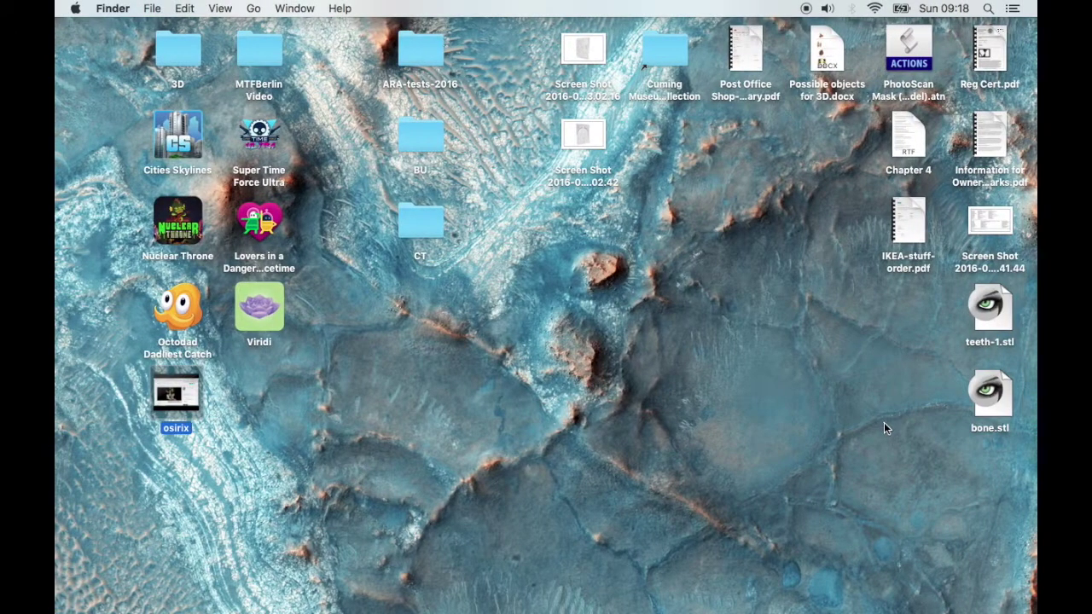
pyautogui.click(993, 414)
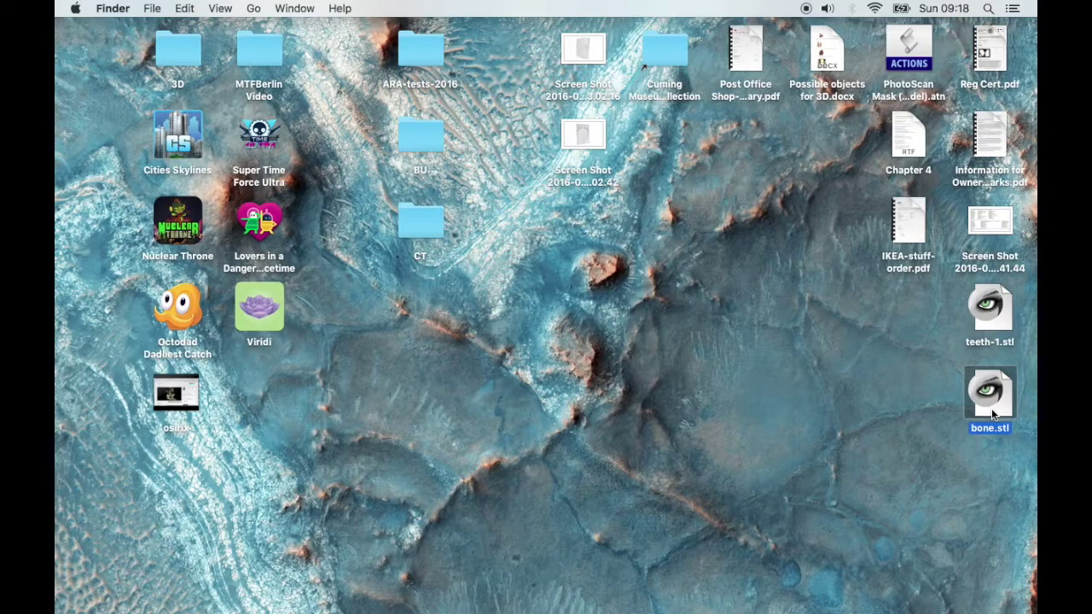
pyautogui.press('space')
pyautogui.press('super+i')
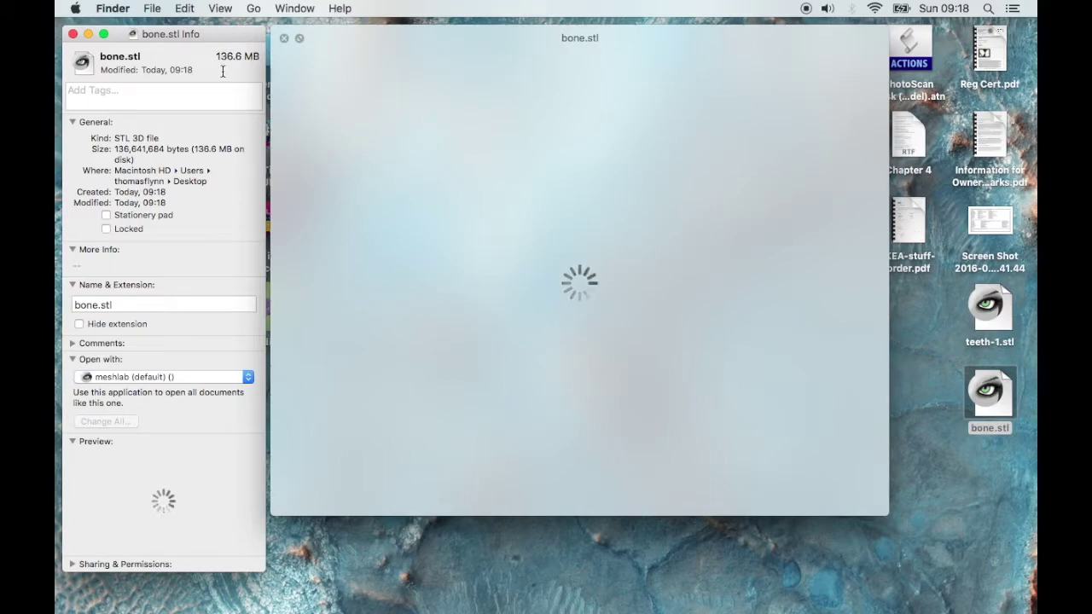
pyautogui.moveTo(546, 260); pyautogui.dragTo(569, 309)
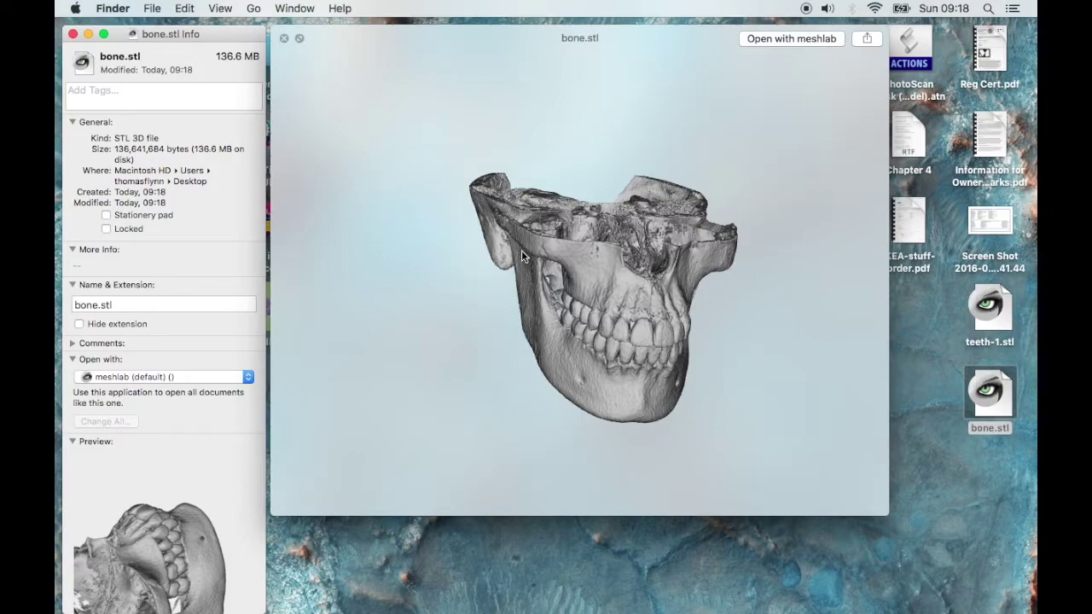
pyautogui.moveTo(523, 256); pyautogui.dragTo(395, 258)
pyautogui.press('space')
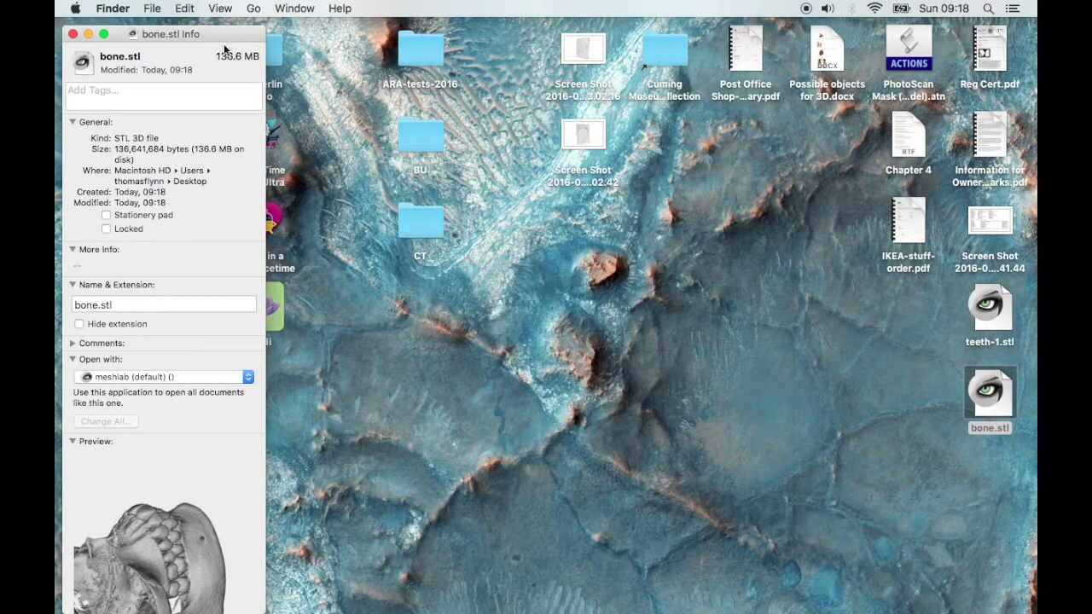
pyautogui.press('super+w')
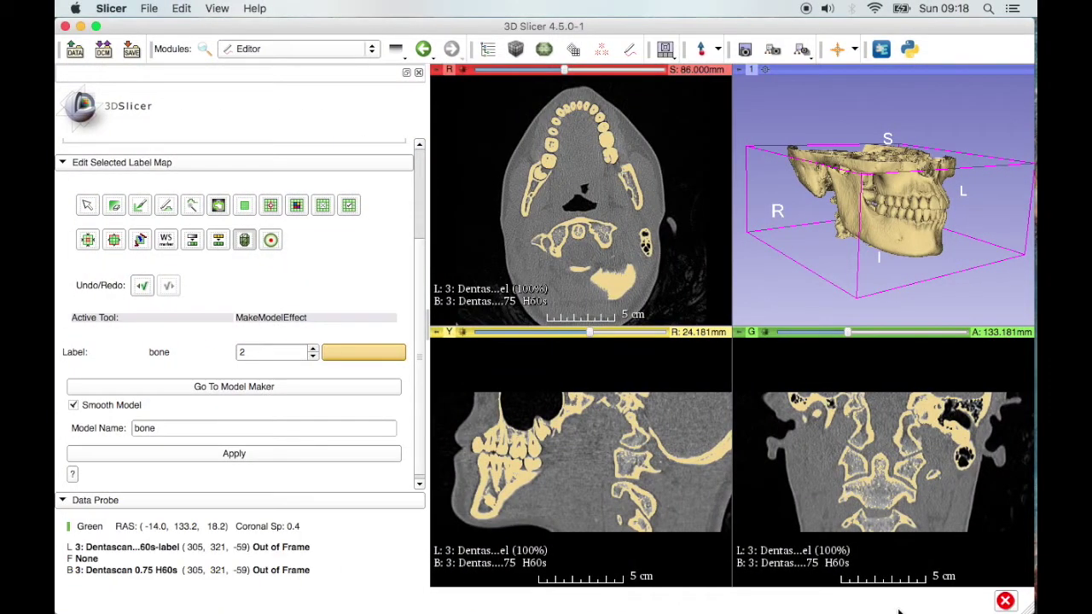
# Step: Quit 3D Slicer, discarding any other modifications
pyautogui.press('super+q')
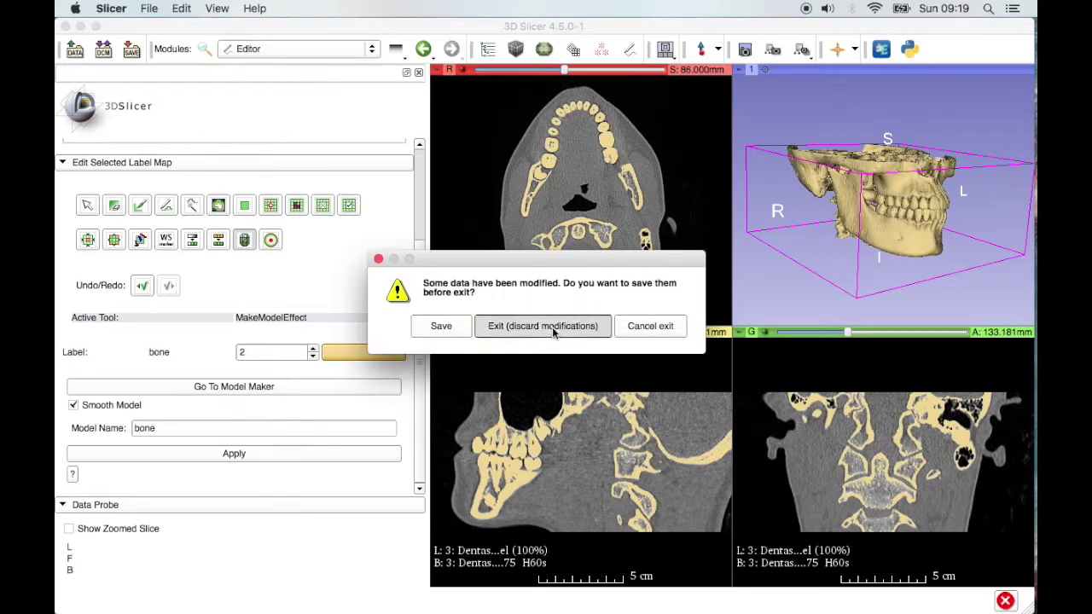
pyautogui.click(552, 329)
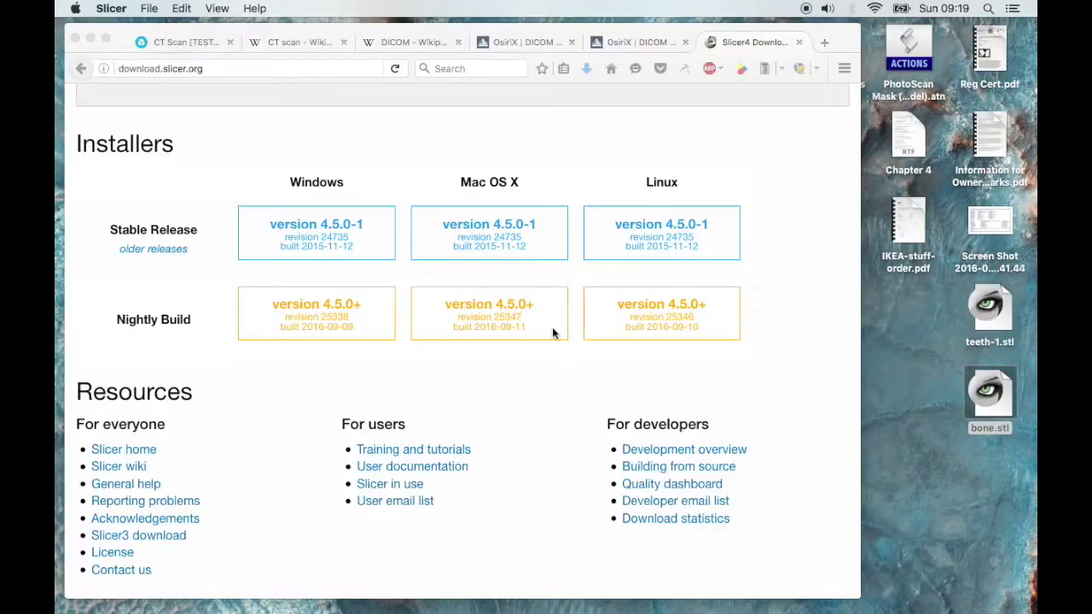
pyautogui.click(181, 48)
# Step: Drop bone.stl from the desktop onto the Sketchfab page to start uploading it
pyautogui.moveTo(989, 394)
pyautogui.mouseDown()
pyautogui.moveTo(792, 326)
pyautogui.moveTo(718, 318)
pyautogui.mouseUp()
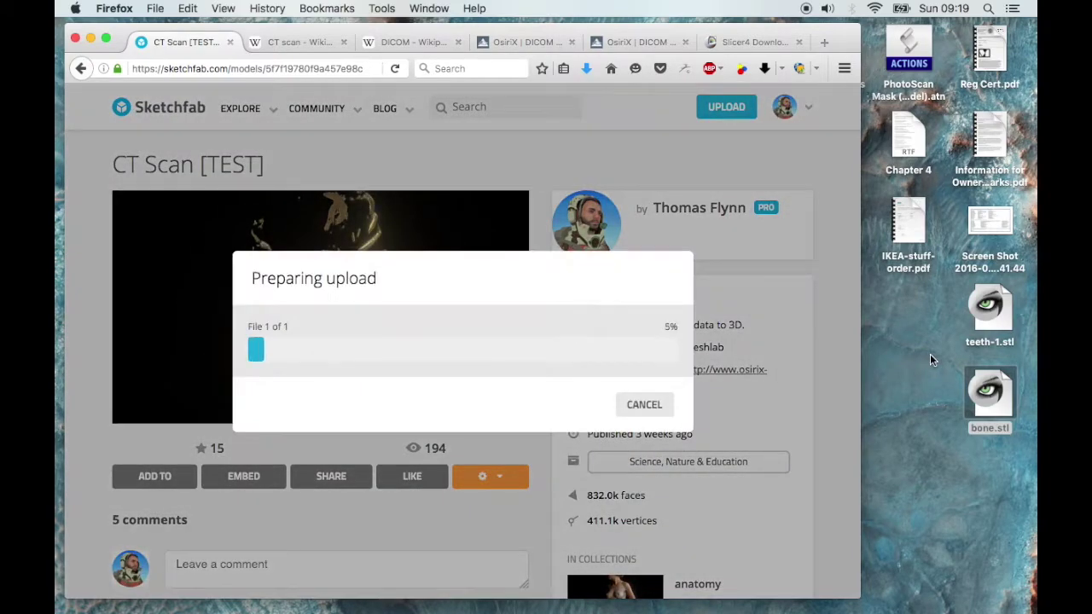